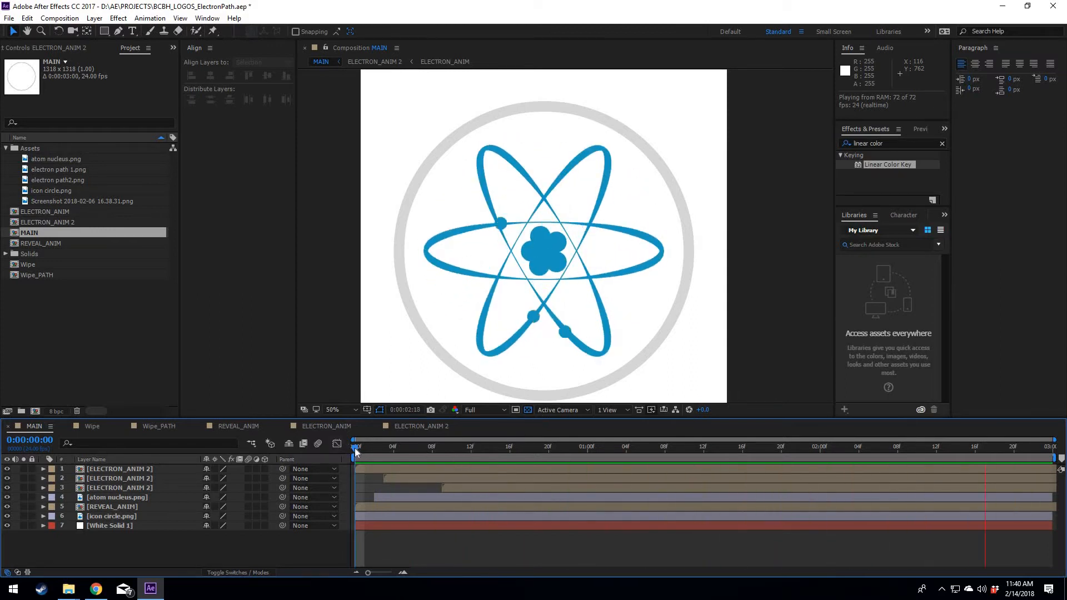
# Step: Preview the finished atom animation in the MAIN composition by scrubbing through its first second or so
pyautogui.press('space')
pyautogui.moveTo(378, 448); pyautogui.dragTo(568, 448)
pyautogui.moveTo(477, 445)
pyautogui.mouseDown()
pyautogui.moveTo(347, 445)
pyautogui.moveTo(526, 471)
pyautogui.moveTo(607, 459)
pyautogui.mouseUp()
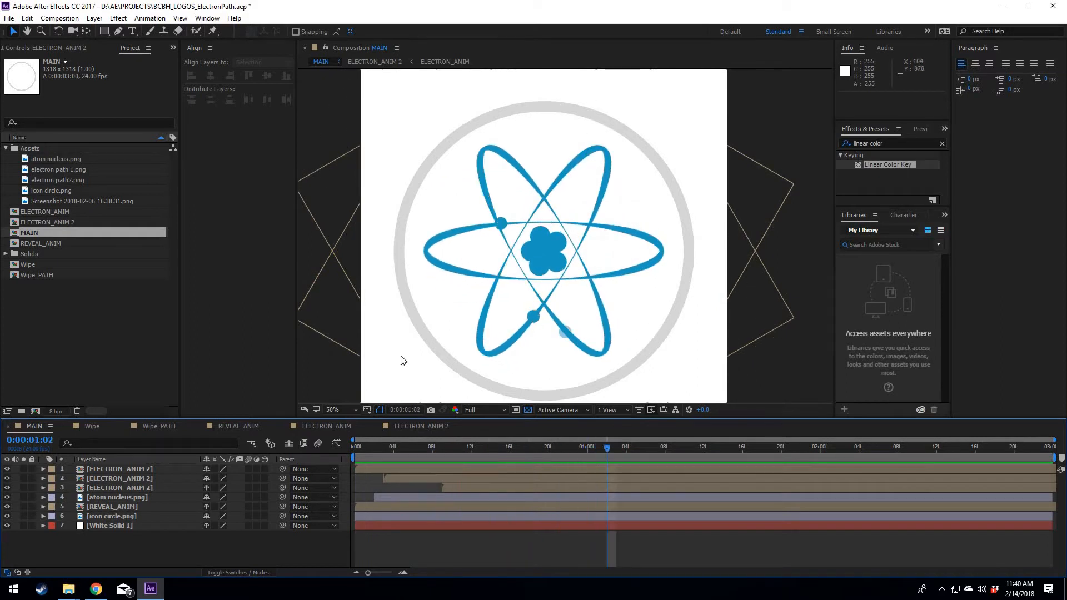
pyautogui.moveTo(688, 449); pyautogui.dragTo(489, 452)
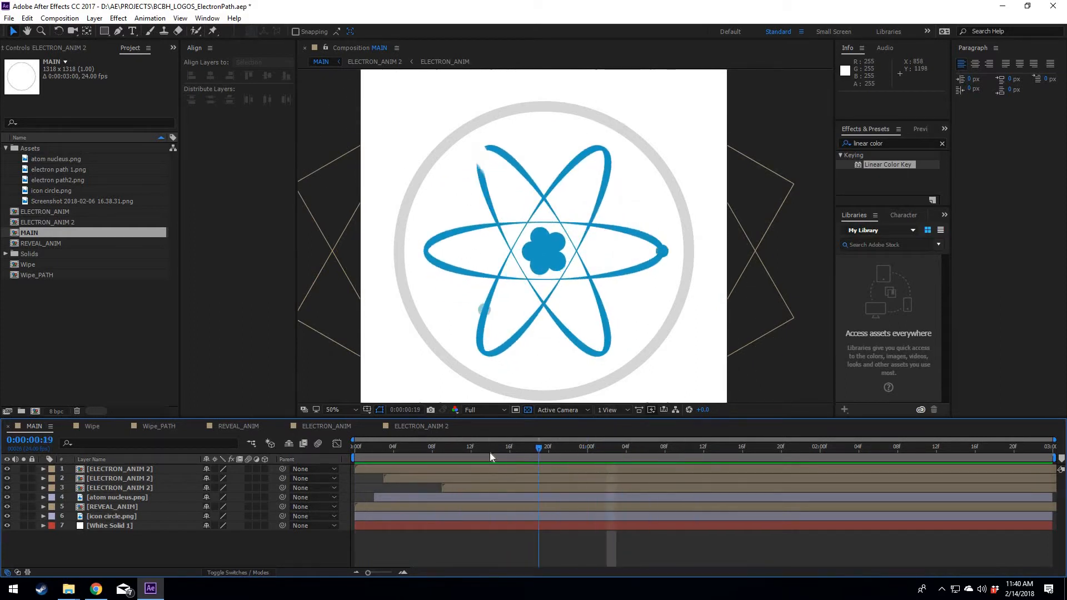
# Step: Scrub the radial wipe in the Wipe composition, and view the electron path 1.png footage on its own
pyautogui.doubleClick(39, 265)
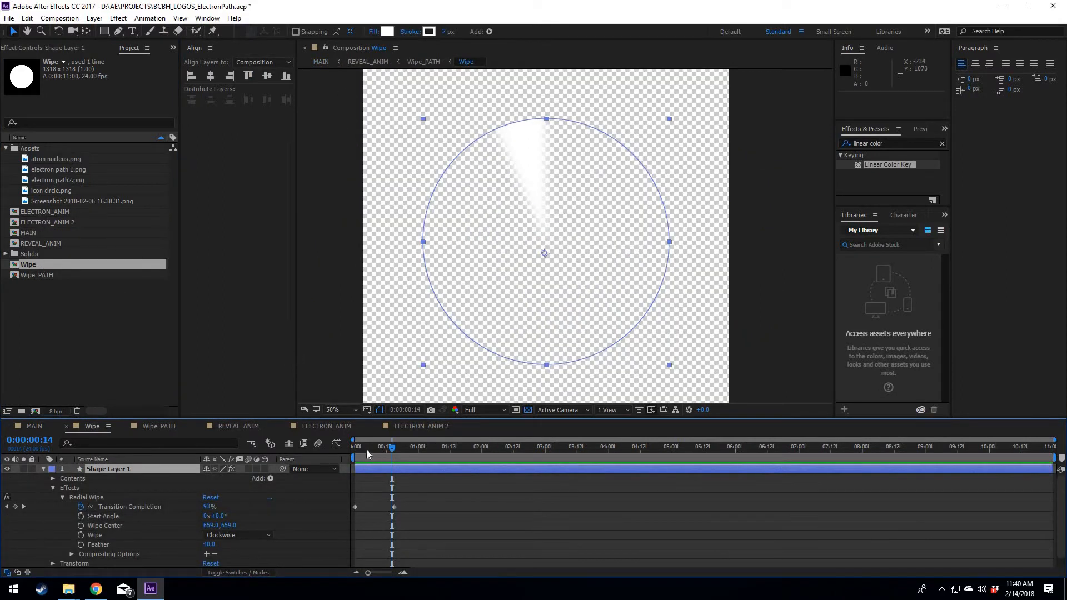
pyautogui.moveTo(353, 451)
pyautogui.mouseDown()
pyautogui.moveTo(368, 451)
pyautogui.moveTo(352, 444)
pyautogui.mouseUp()
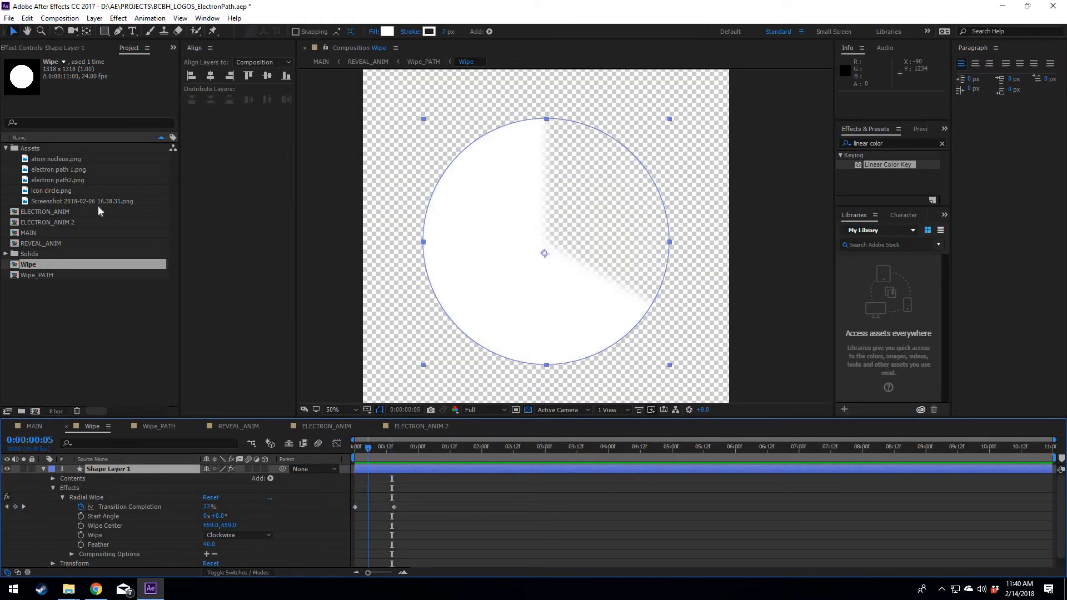
pyautogui.click(73, 171)
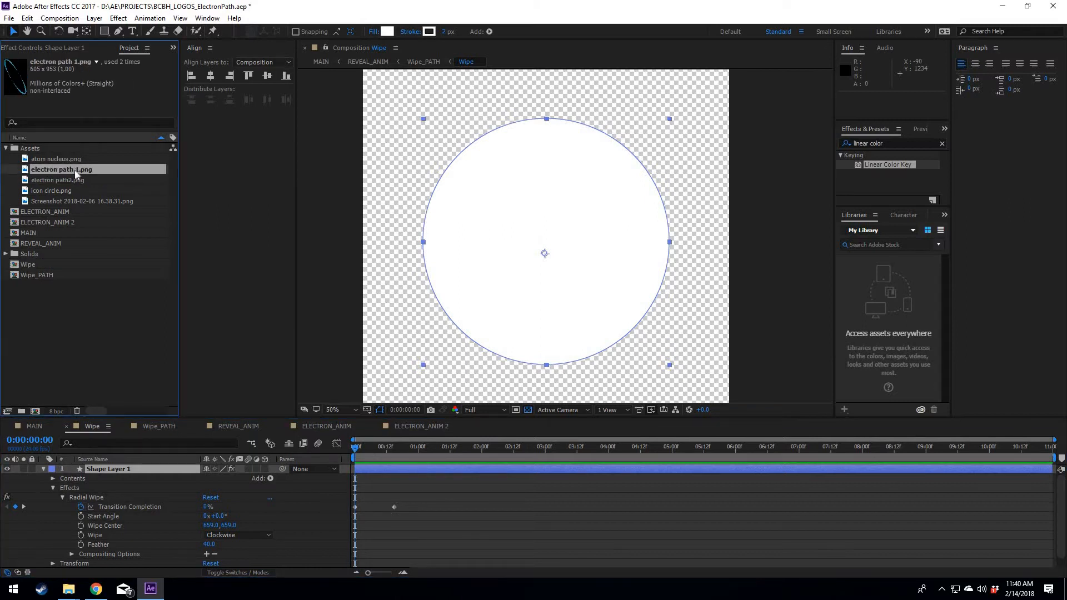
pyautogui.scroll(-1, 548, 169)
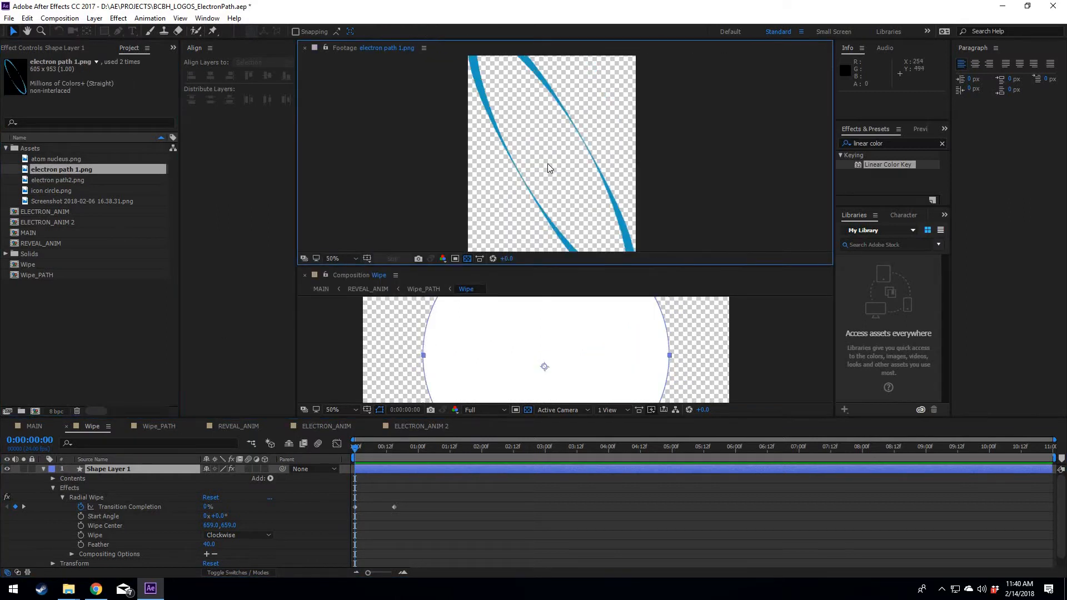
pyautogui.scroll(-1, 537, 183)
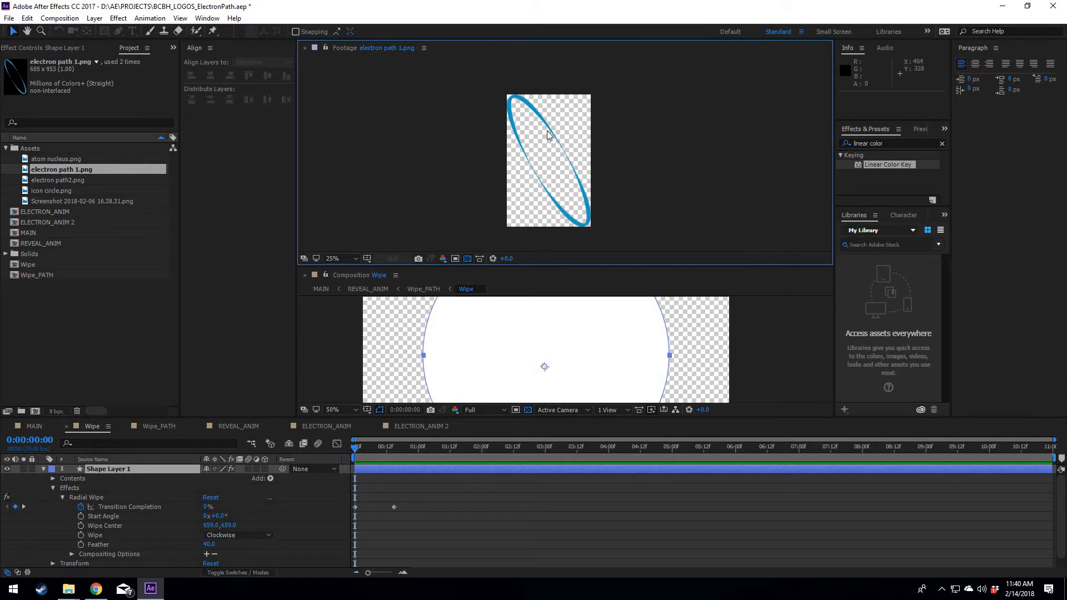
pyautogui.click(305, 48)
# Step: Review Shape Layer 1's Radial Wipe settings in the Wipe composition and play back the wipe animation
pyautogui.click(42, 264)
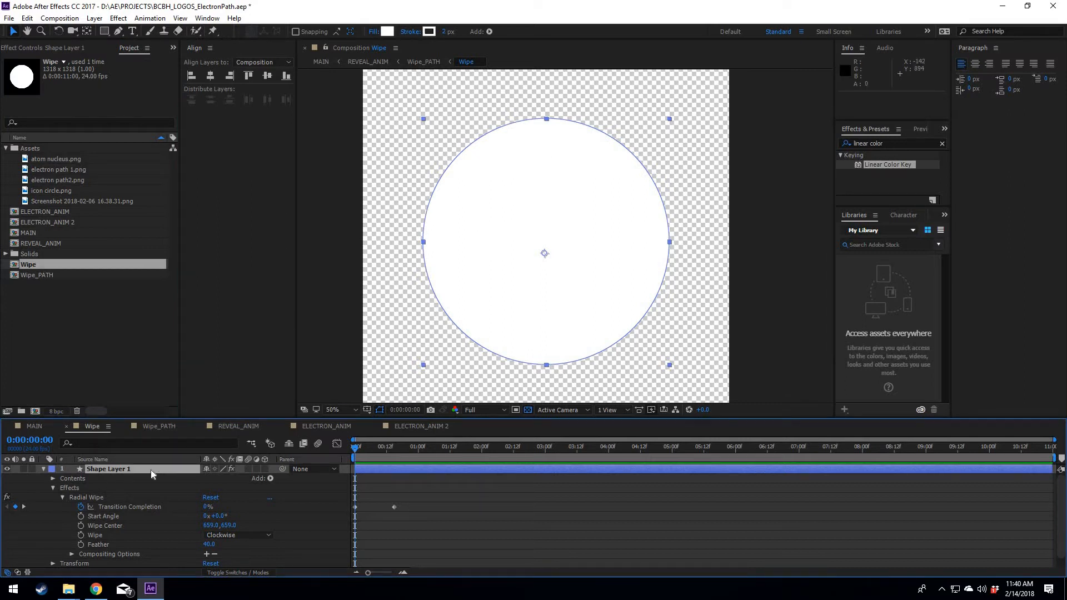
pyautogui.scroll(-1, 83, 489)
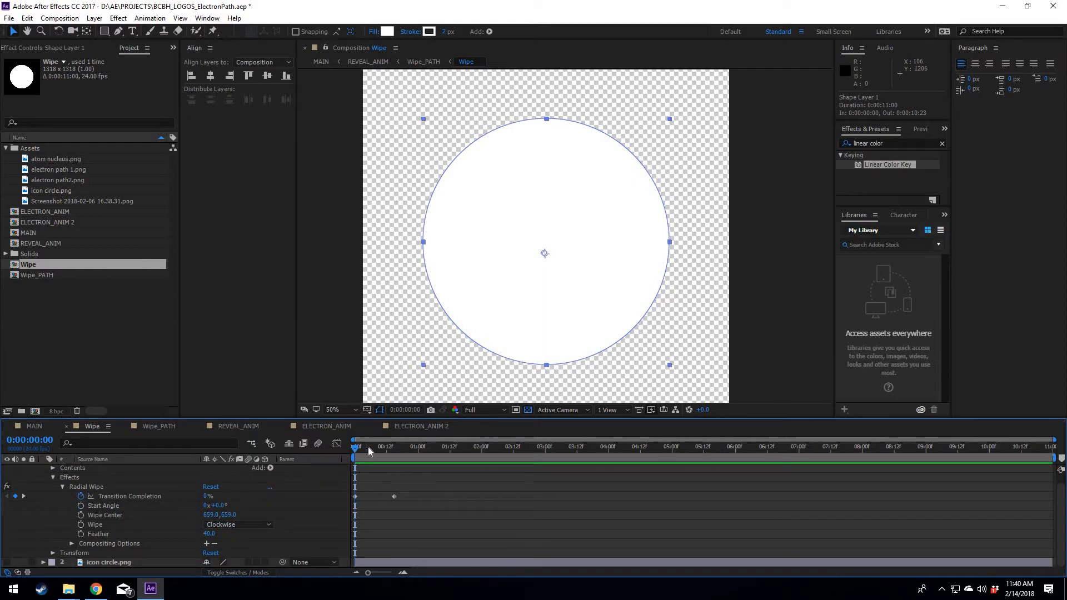
pyautogui.press('space')
pyautogui.press('space')
pyautogui.press('space')
pyautogui.press('space')
pyautogui.moveTo(361, 450); pyautogui.dragTo(362, 450)
# Step: Scrub the path reveal in the Wipe_PATH composition, and return to the first frame of the Wipe composition
pyautogui.doubleClick(35, 275)
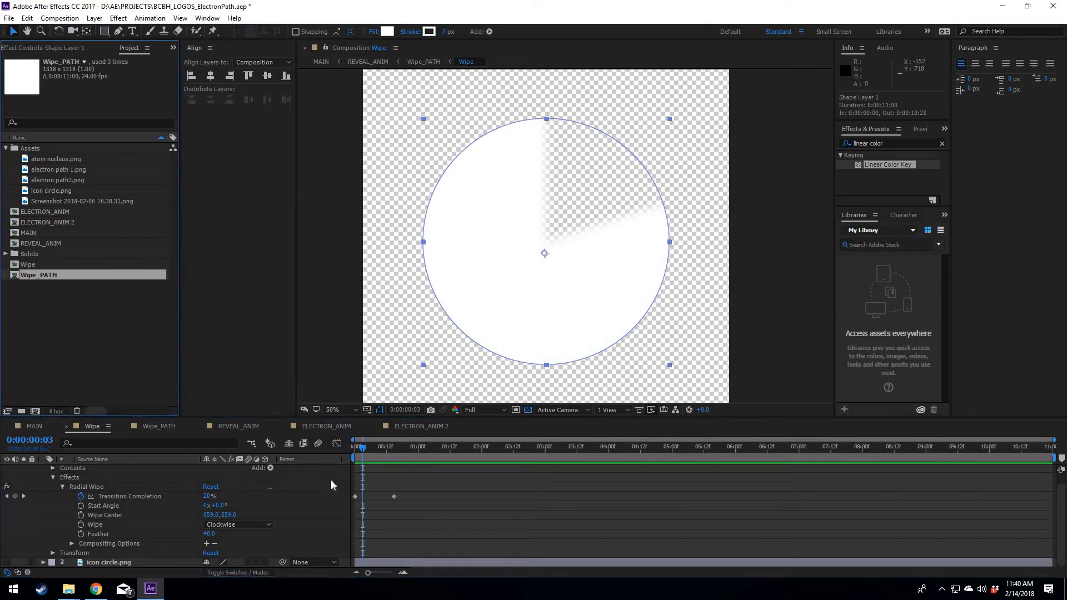
pyautogui.moveTo(367, 451)
pyautogui.mouseDown()
pyautogui.moveTo(355, 450)
pyautogui.moveTo(389, 449)
pyautogui.moveTo(376, 449)
pyautogui.mouseUp()
pyautogui.doubleClick(38, 265)
pyautogui.click(351, 448)
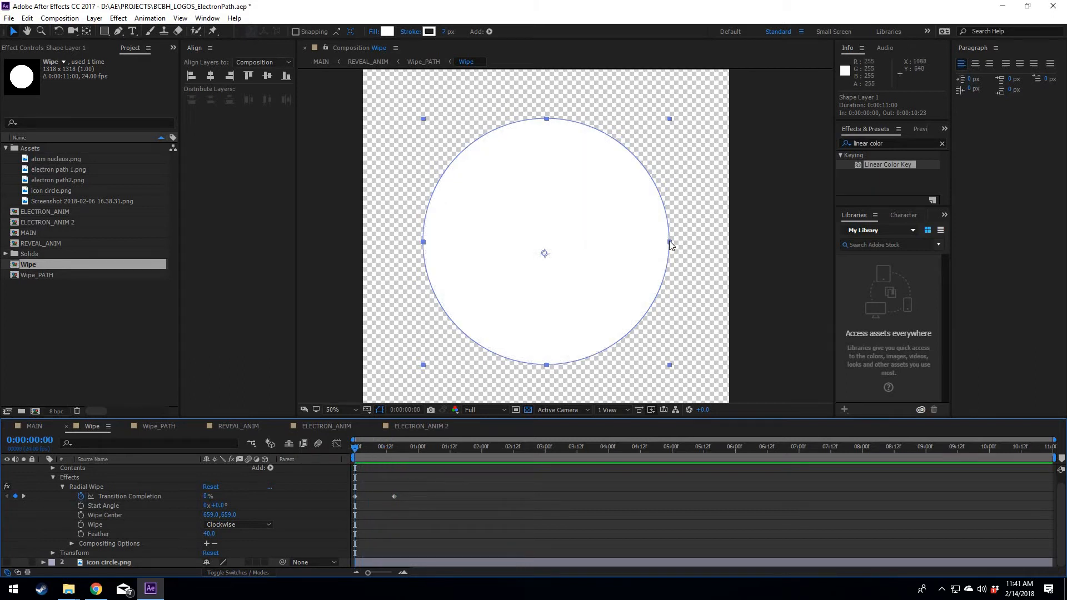
# Step: Try squashing the Wipe circle to 31% width, check the effect in Wipe_PATH, and undo the scaling
pyautogui.click(669, 241)
pyautogui.moveTo(657, 250); pyautogui.dragTo(582, 242)
pyautogui.hotkey('ctrl', 'z')
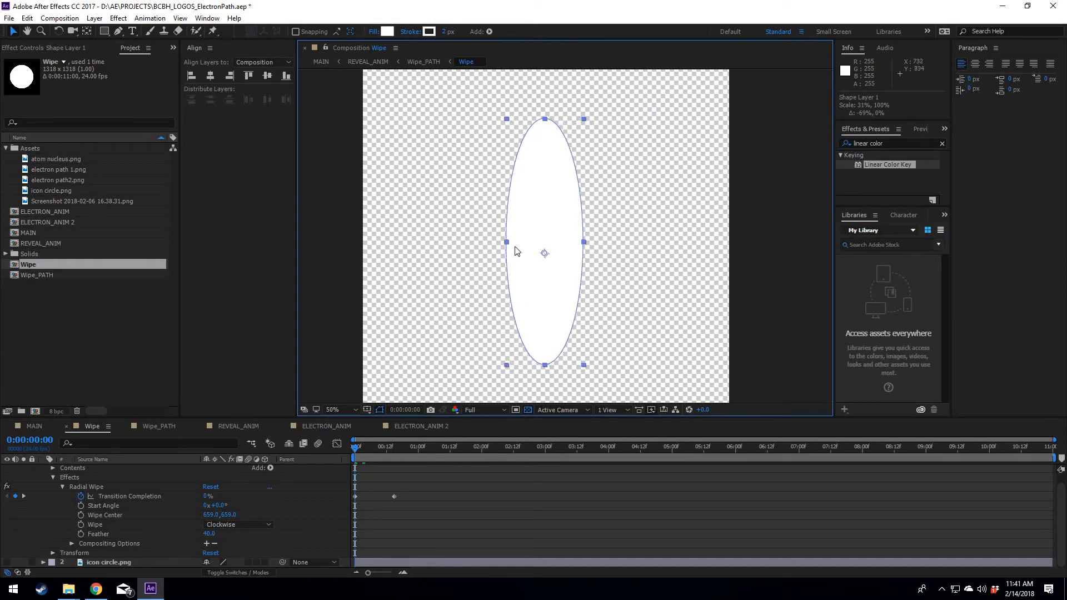
pyautogui.doubleClick(36, 275)
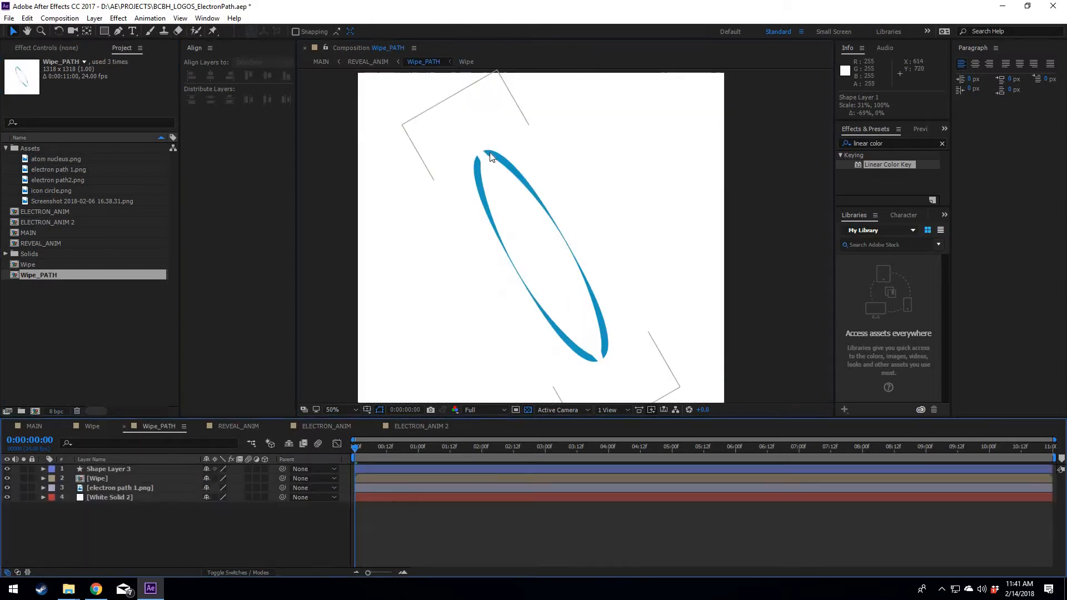
pyautogui.doubleClick(41, 265)
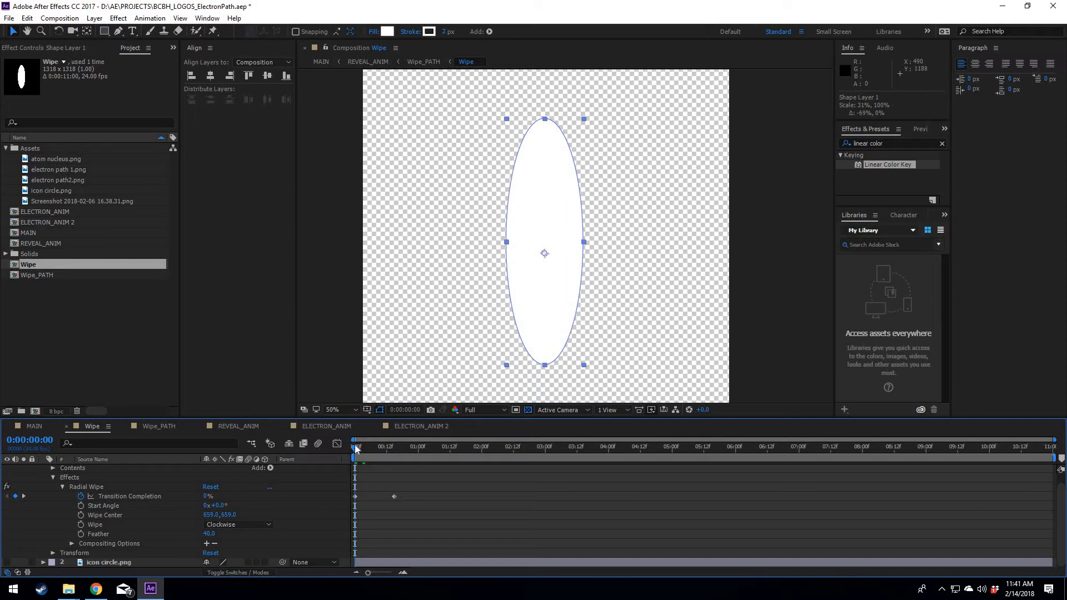
pyautogui.moveTo(360, 448); pyautogui.dragTo(351, 406)
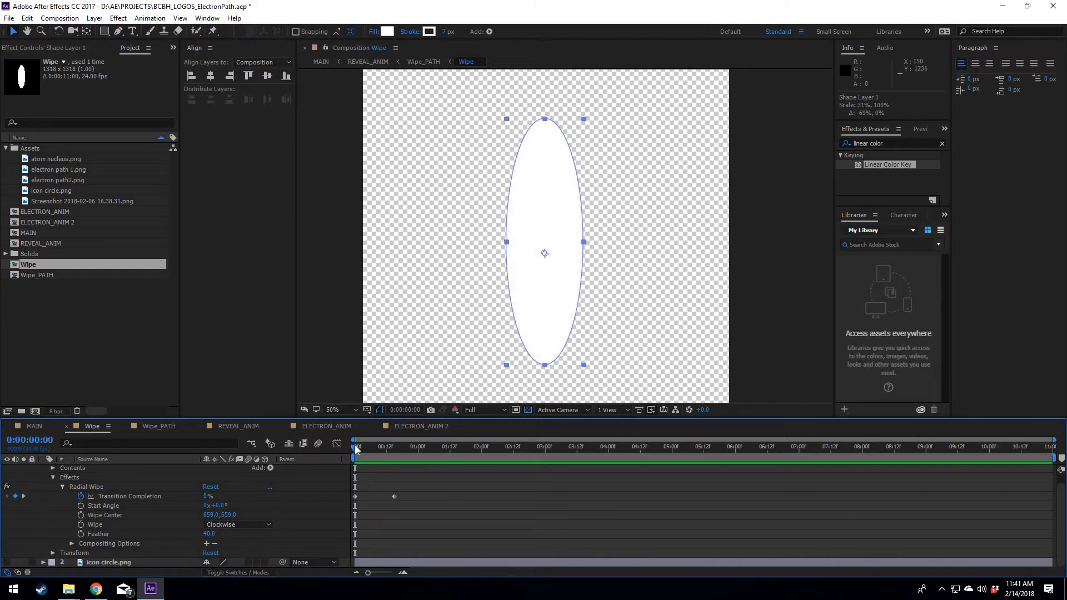
pyautogui.hotkey('ctrl', 'z')
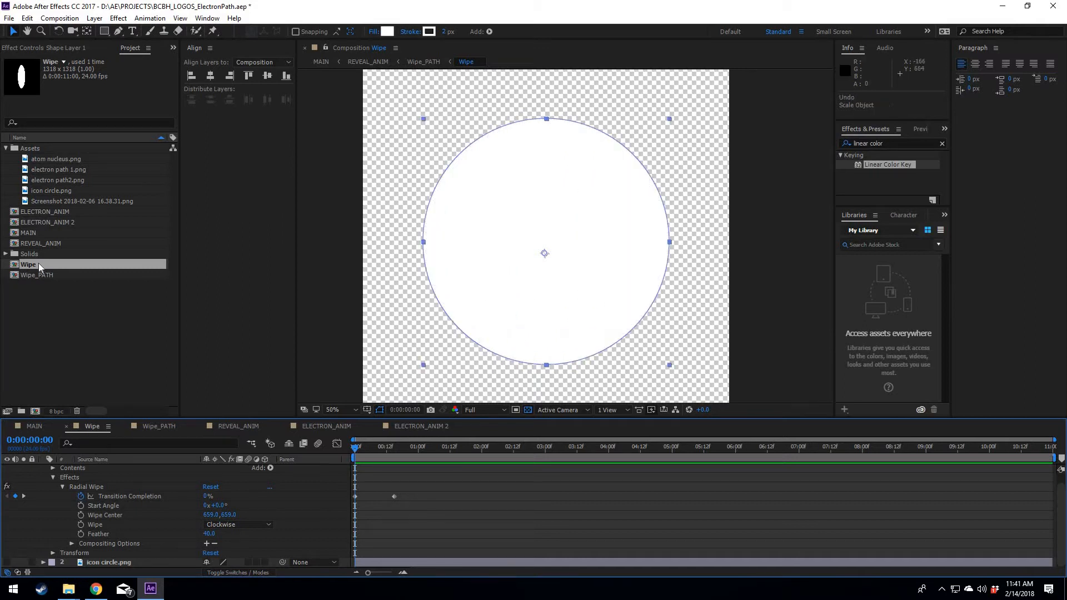
# Step: Open the Wipe_PATH composition again and scrub the electron path reveal with the full circular wipe
pyautogui.doubleClick(46, 273)
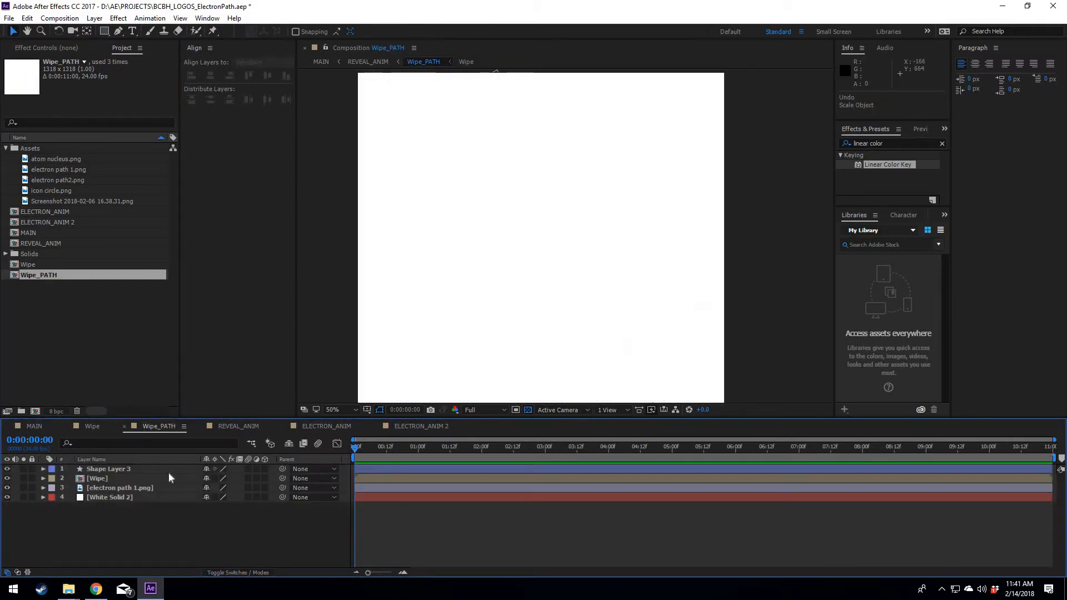
pyautogui.moveTo(356, 447)
pyautogui.mouseDown()
pyautogui.moveTo(393, 446)
pyautogui.moveTo(321, 446)
pyautogui.mouseUp()
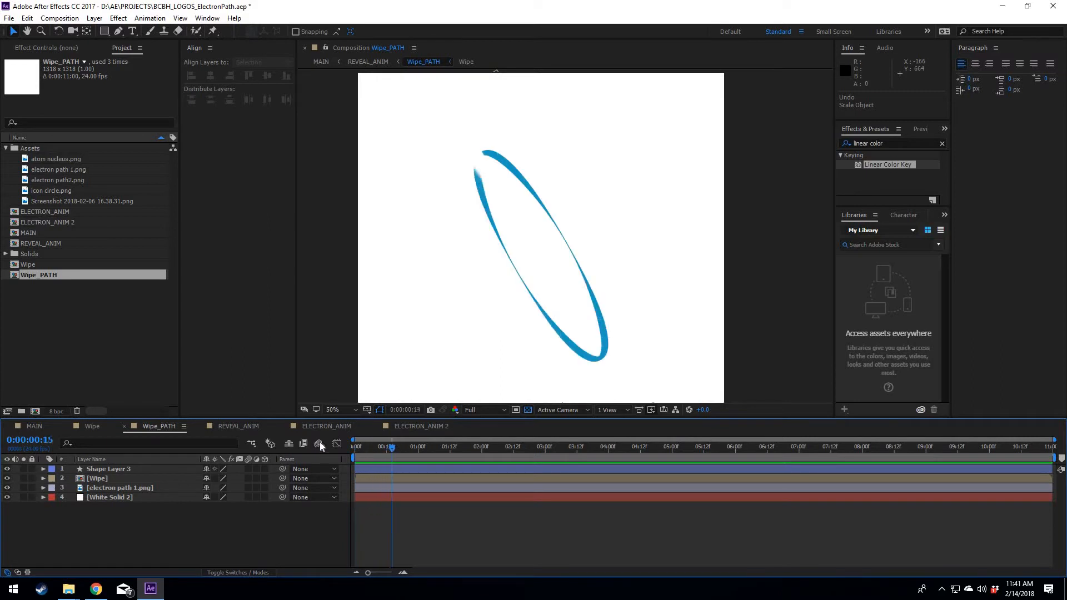
# Step: Change the colour of the White Solid 2 background layer in Wipe_PATH to medium red
pyautogui.click(116, 498)
pyautogui.rightClick(184, 491)
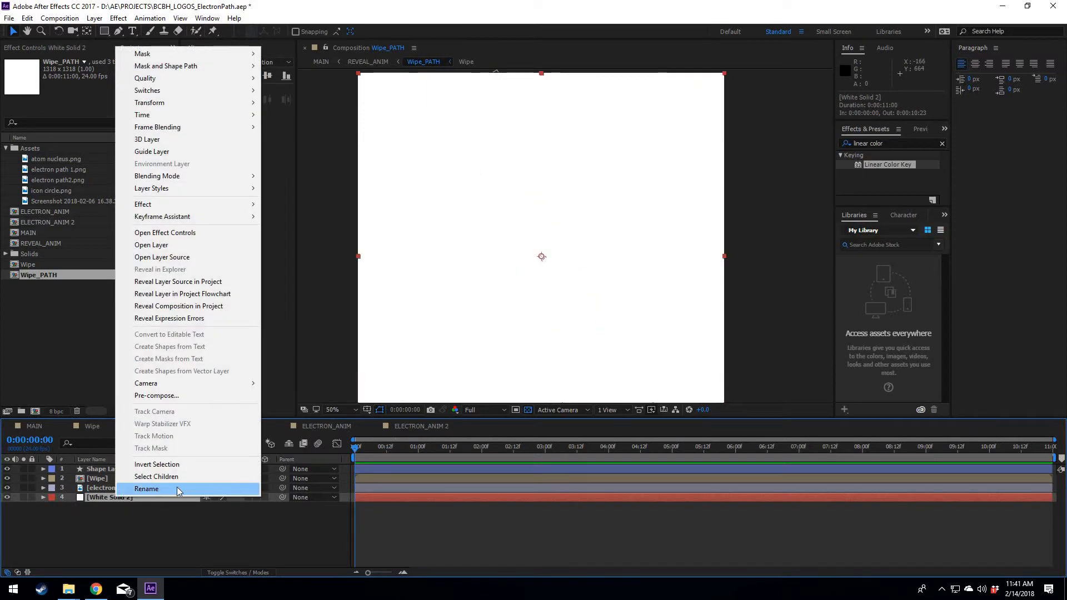
pyautogui.click(108, 501)
pyautogui.hotkey('ctrl', 'shift', 'y')
pyautogui.click(802, 332)
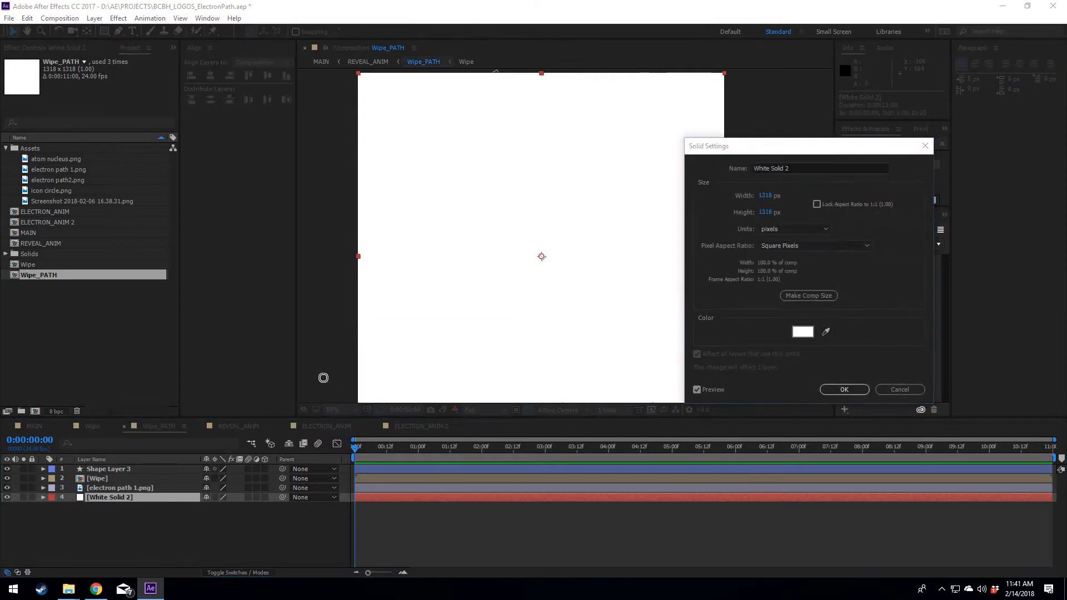
pyautogui.click(324, 362)
pyautogui.press('Return')
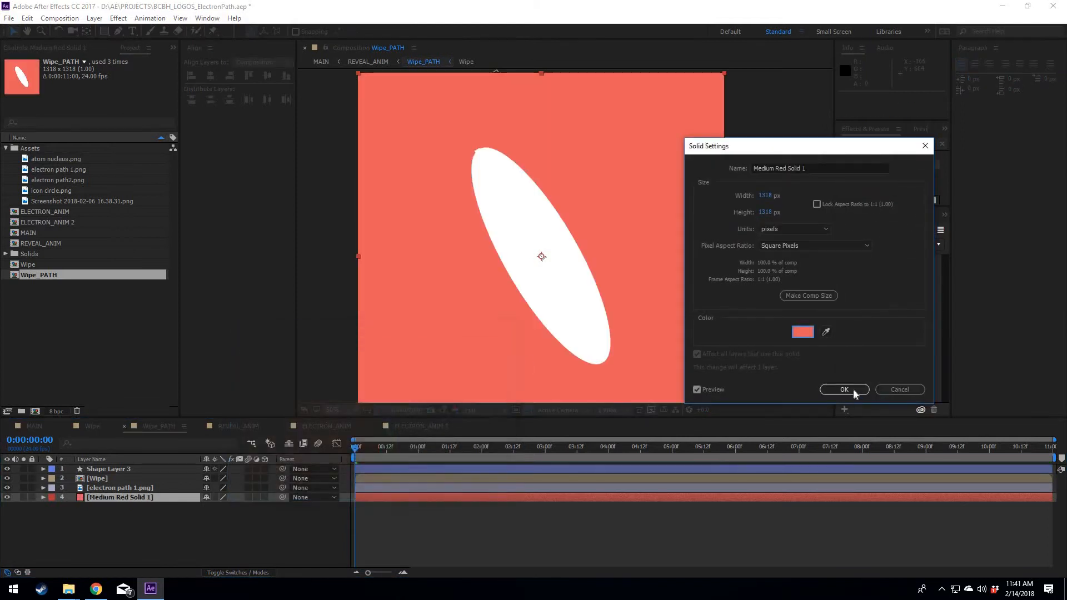
pyautogui.click(845, 391)
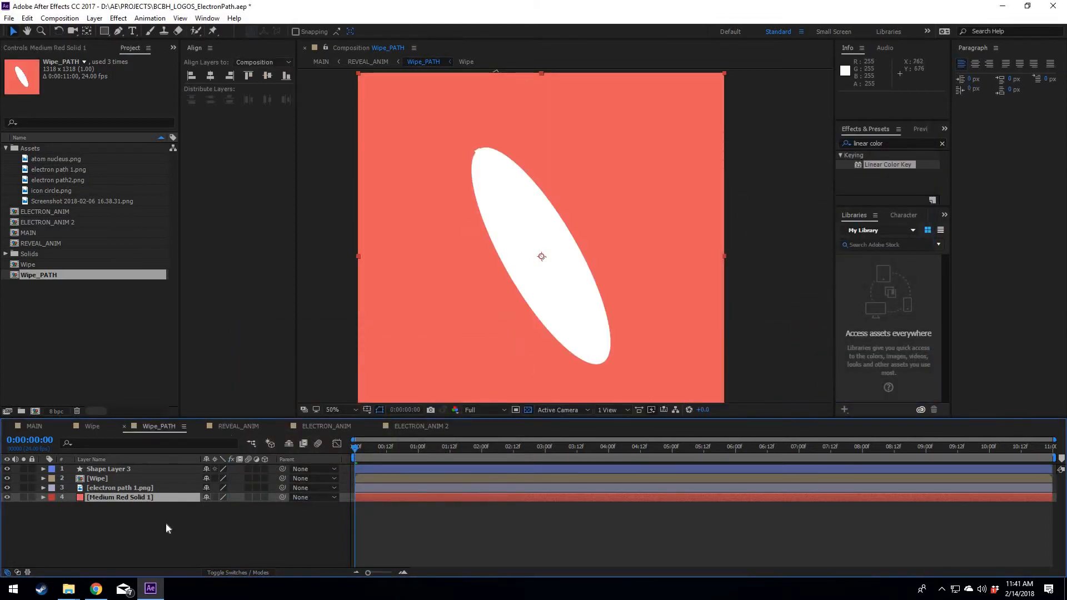
# Step: Try moving the Wipe layer within the Wipe_PATH composition, and undo the move
pyautogui.click(108, 477)
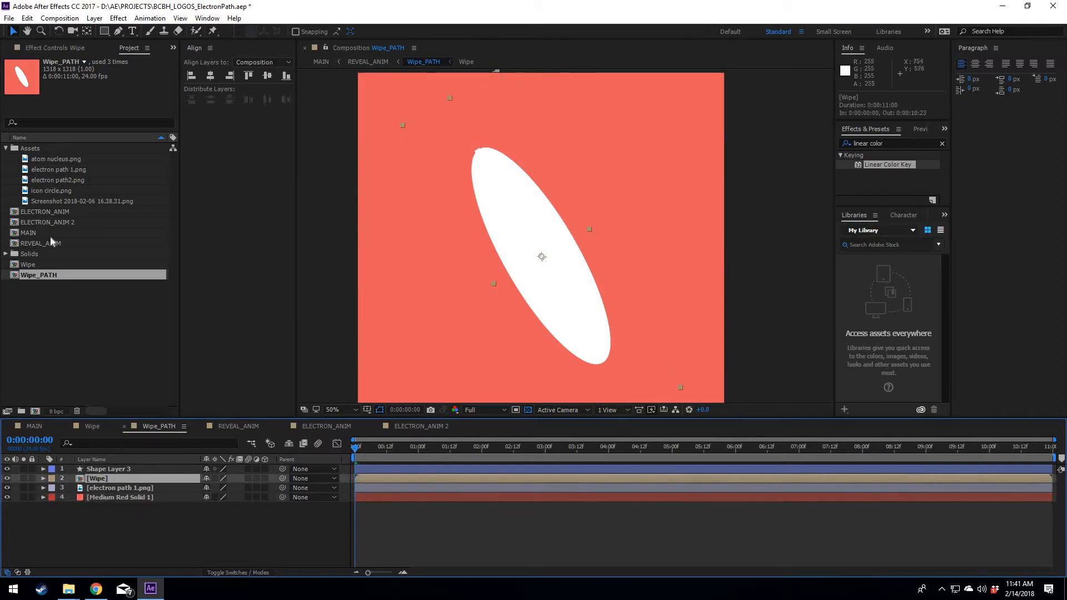
pyautogui.click(28, 266)
pyautogui.press('Down')
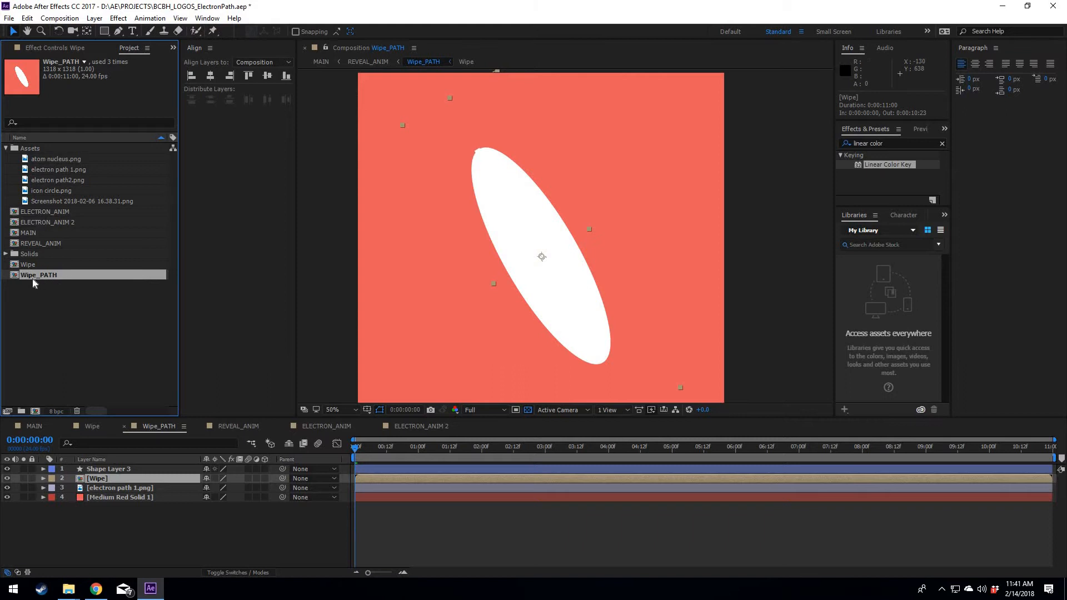
pyautogui.moveTo(551, 256); pyautogui.dragTo(543, 227)
pyautogui.hotkey('ctrl', 'z')
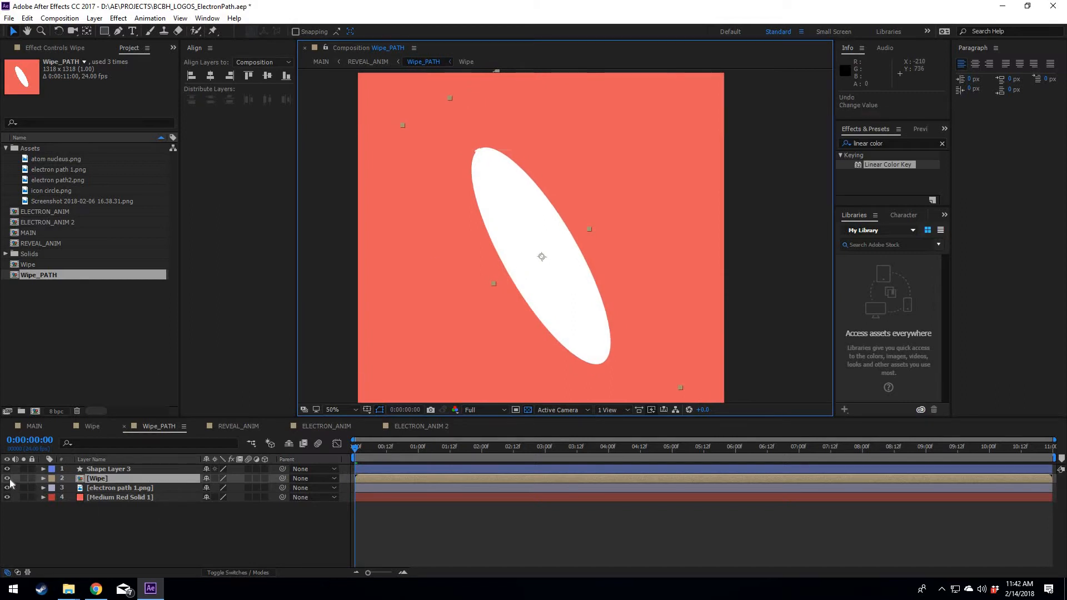
# Step: Hide and show the Wipe layer, and scrub the wipe uncovering the electron path from the first frame
pyautogui.click(7, 478)
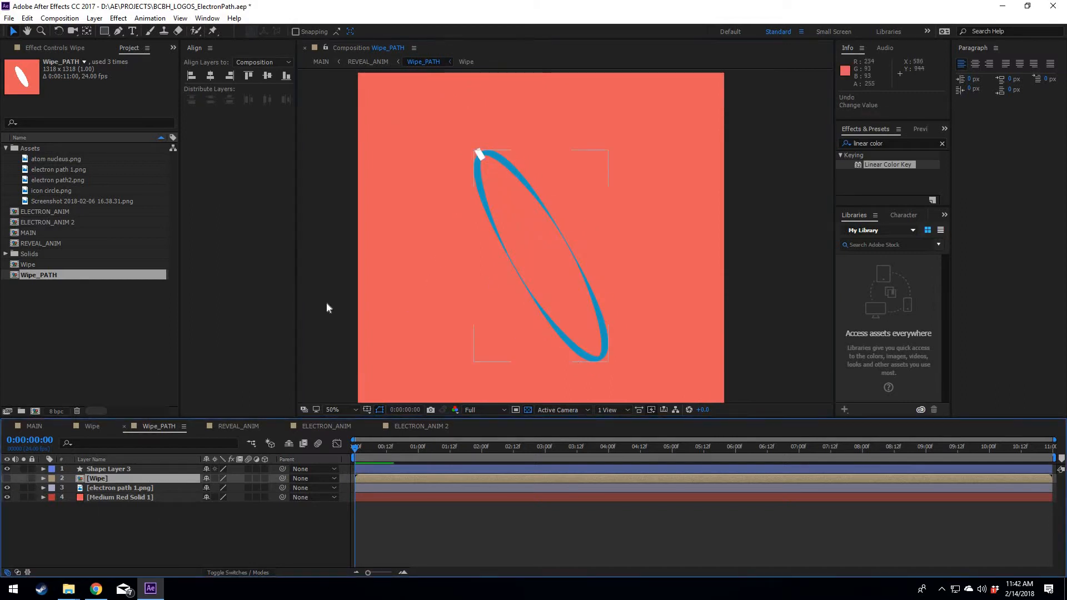
pyautogui.click(9, 478)
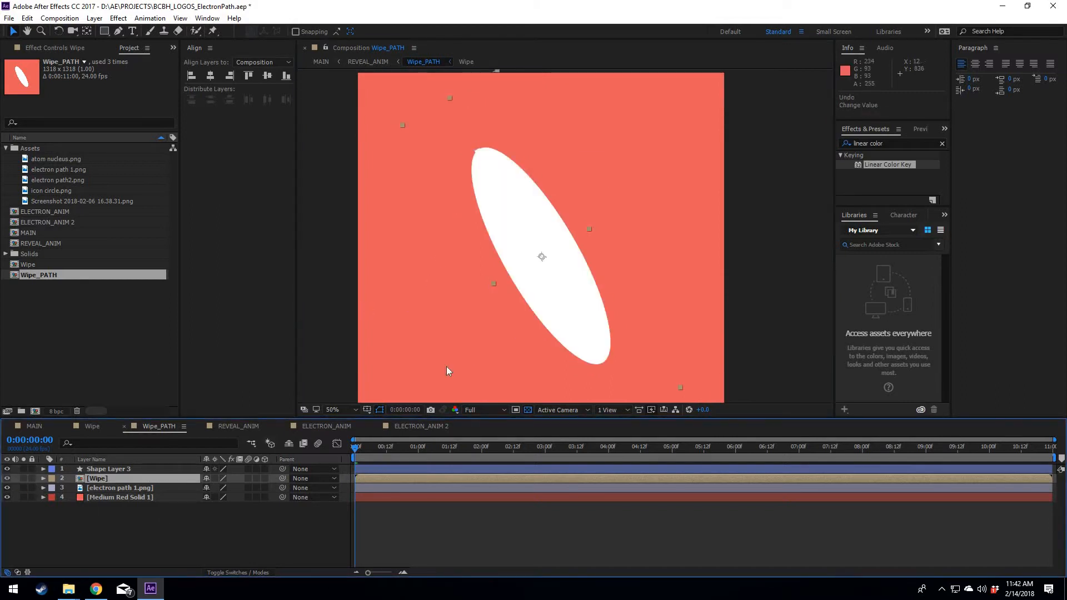
pyautogui.moveTo(361, 451)
pyautogui.mouseDown()
pyautogui.moveTo(402, 446)
pyautogui.moveTo(335, 453)
pyautogui.moveTo(368, 448)
pyautogui.mouseUp()
pyautogui.press('space')
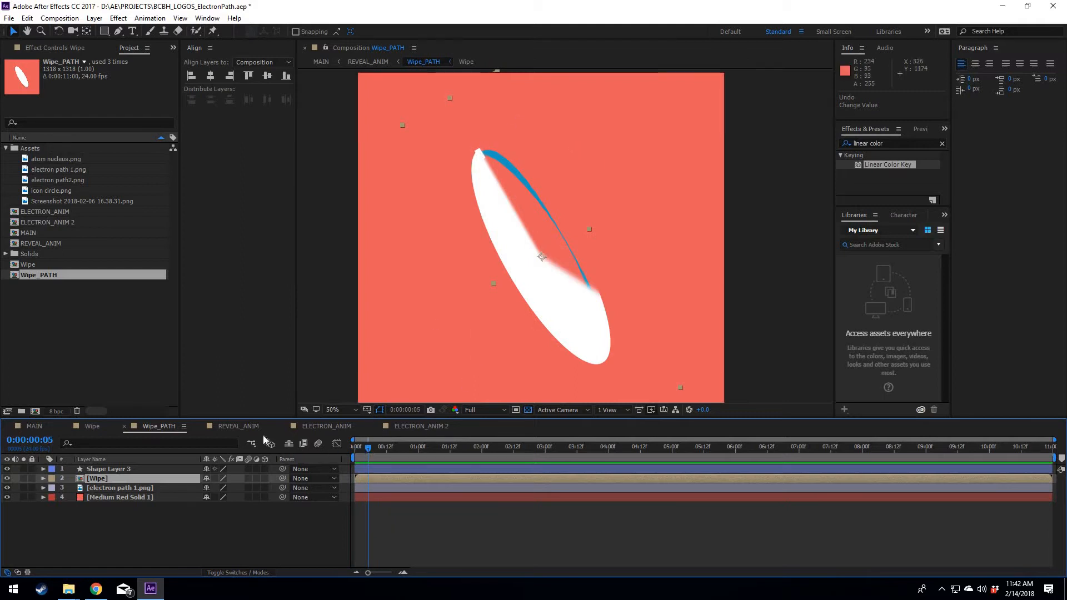
pyautogui.press('Home')
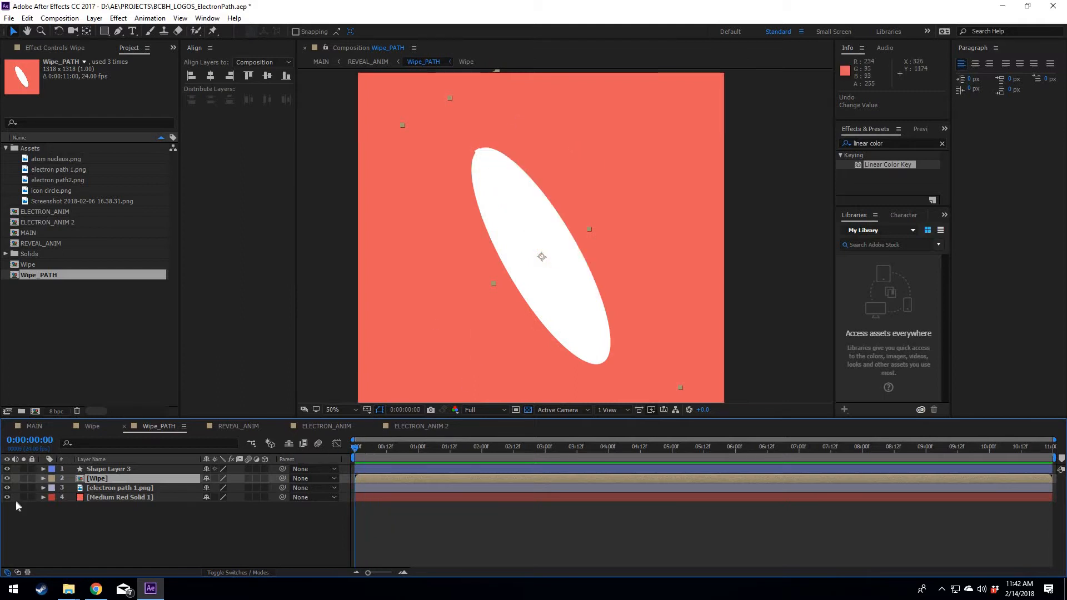
# Step: Set the background solid's colour in Wipe_PATH back to white (ffffff)
pyautogui.click(119, 497)
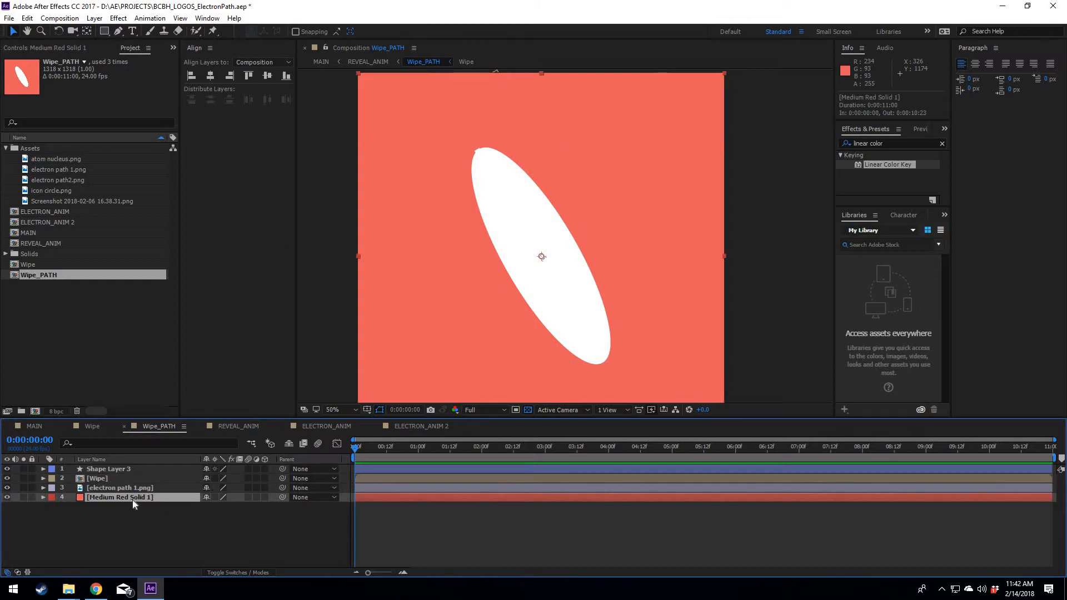
pyautogui.hotkey('ctrl', 'shift', 'y')
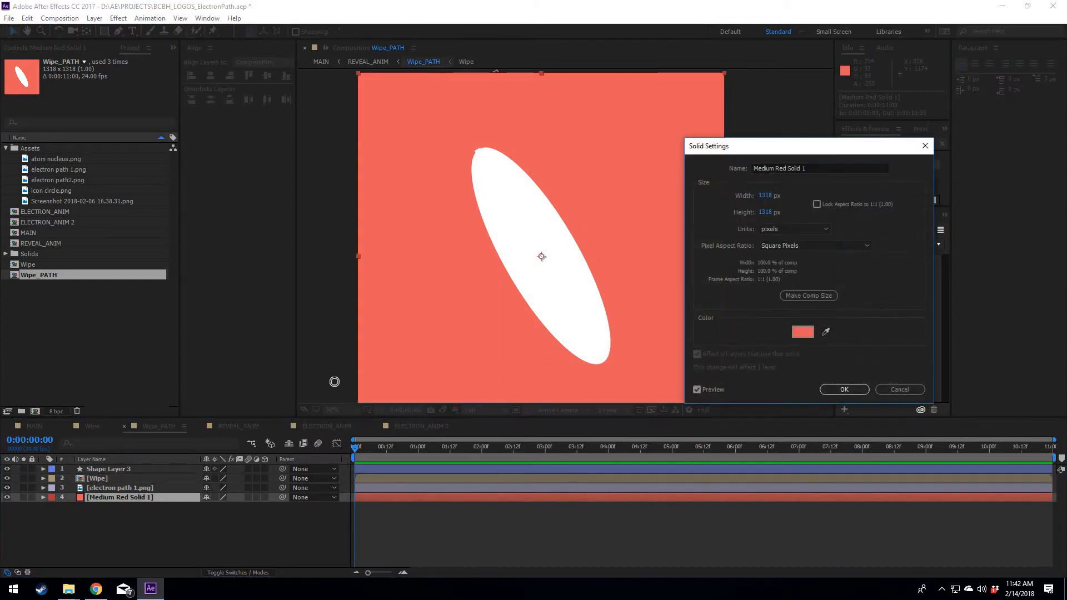
pyautogui.click(802, 332)
pyautogui.write('ffffff')
pyautogui.click(481, 352)
pyautogui.click(856, 390)
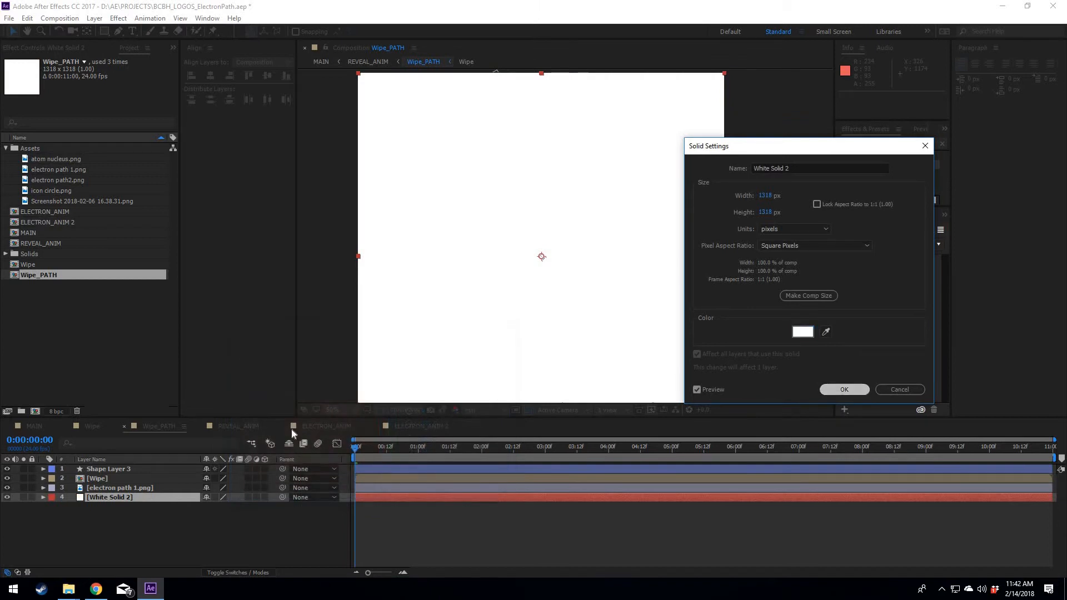
# Step: Scrub through the opening frames of Wipe_PATH to examine the electron path reveal against the white background
pyautogui.moveTo(358, 446); pyautogui.dragTo(362, 442)
pyautogui.press('pagedown')
pyautogui.press('pagedown')
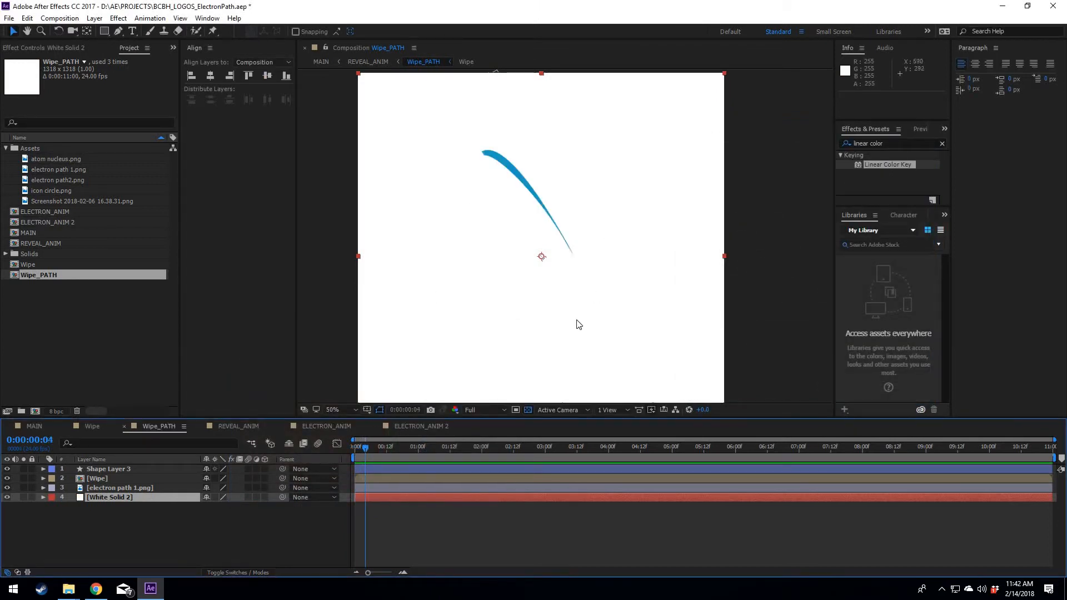
pyautogui.click(352, 451)
pyautogui.click(359, 449)
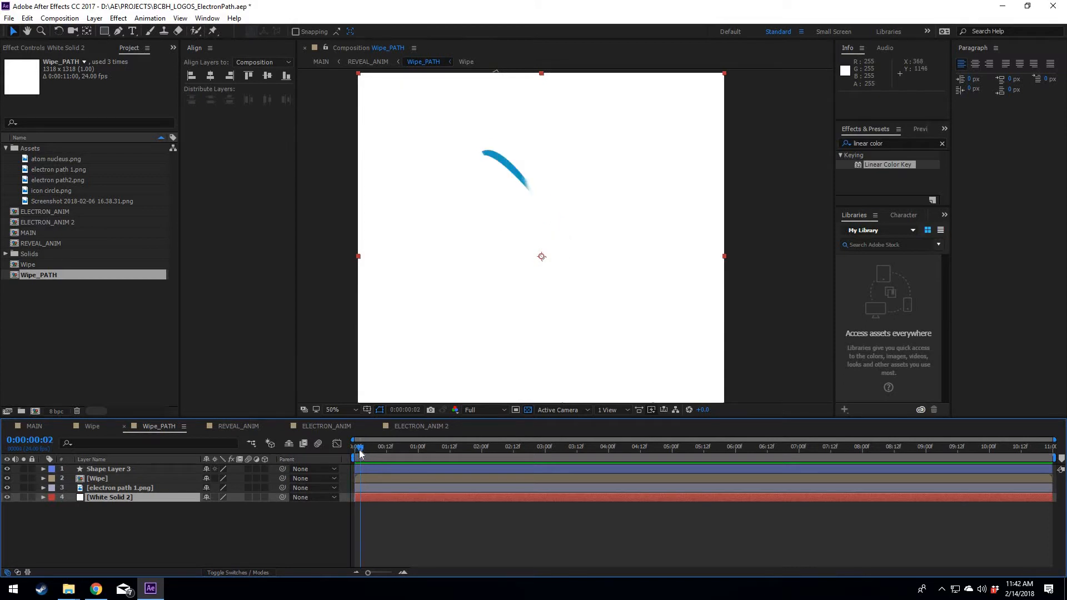
pyautogui.moveTo(364, 449); pyautogui.dragTo(358, 453)
pyautogui.click(362, 448)
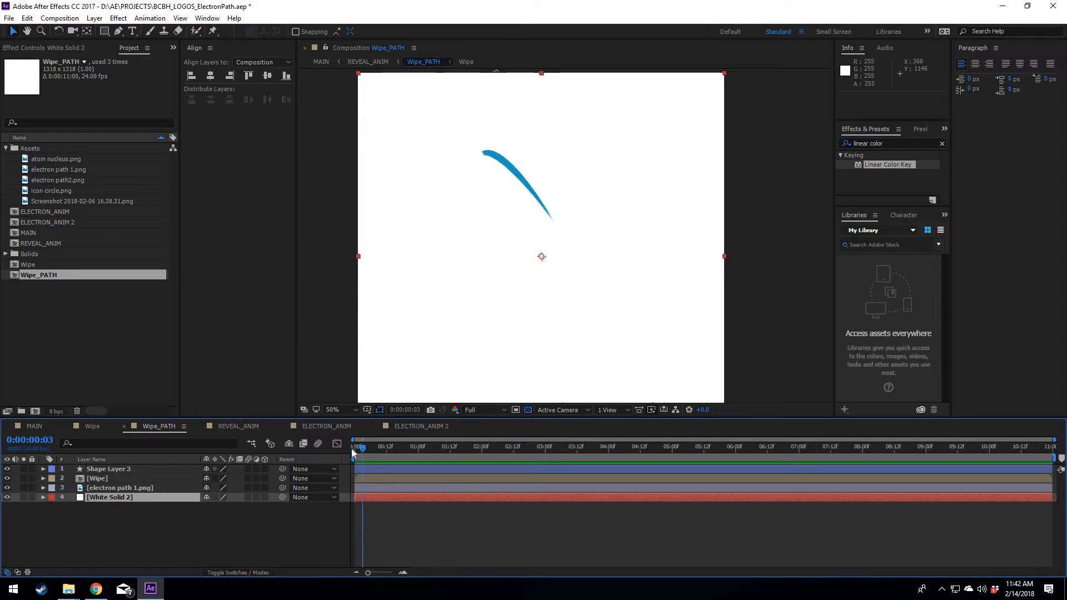
# Step: Scrub Wipe_PATH to frame 13 and delete Shape Layer 3 to inspect the start of the electron path without it
pyautogui.click(352, 452)
pyautogui.moveTo(359, 450); pyautogui.dragTo(389, 452)
pyautogui.click(132, 469)
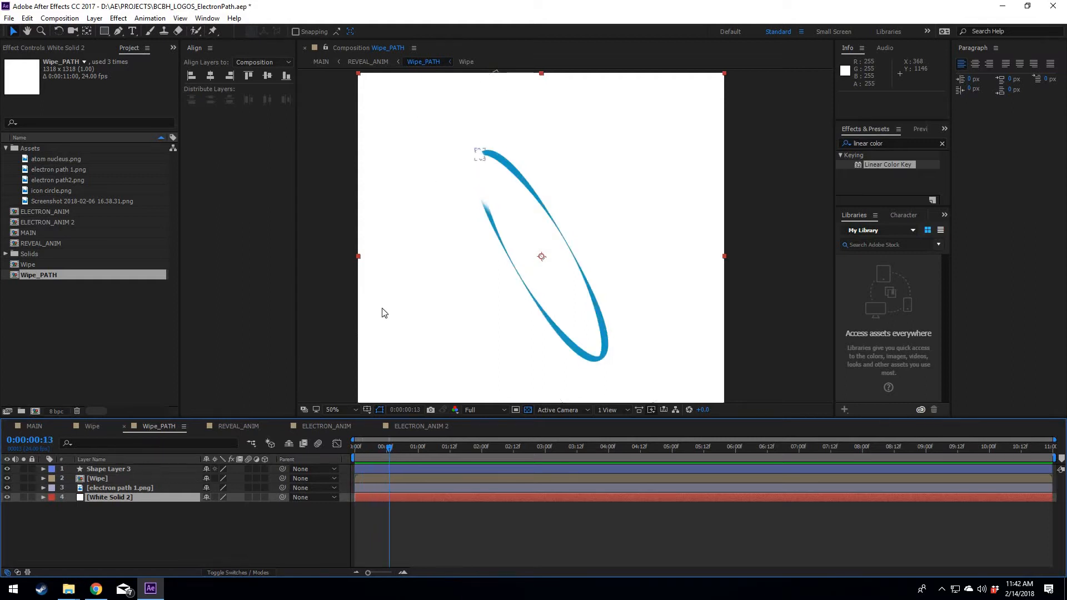
pyautogui.scroll(4, 498, 165)
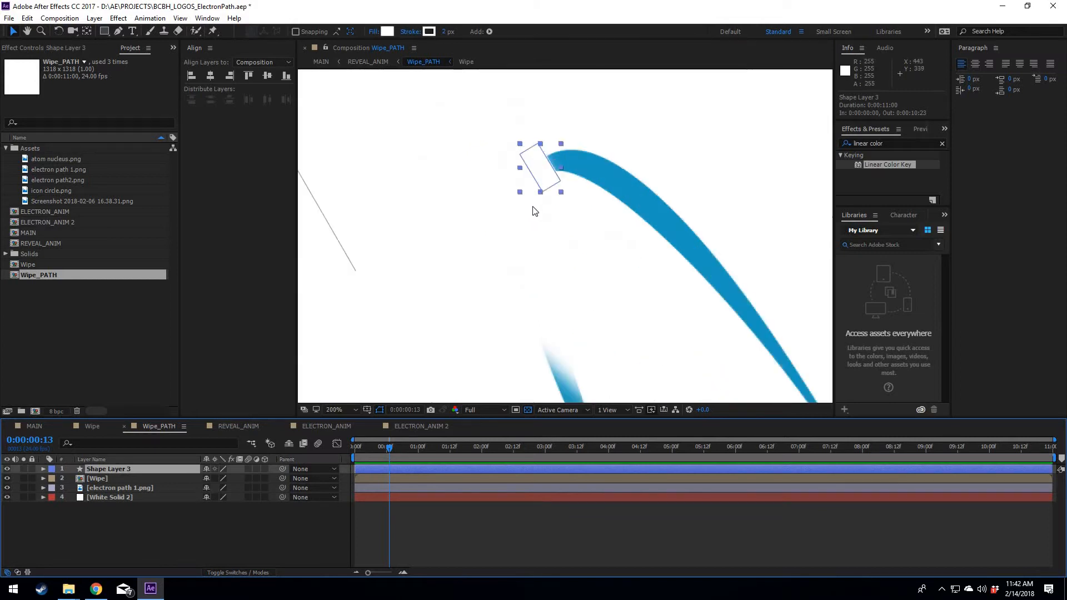
pyautogui.scroll(-2, 517, 314)
pyautogui.press('Delete')
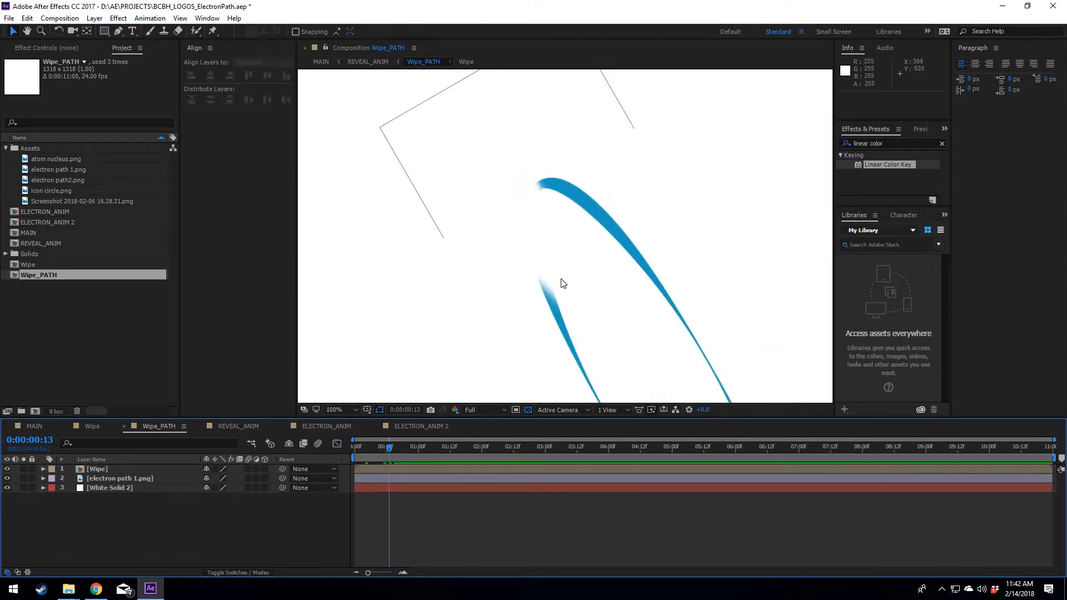
pyautogui.scroll(-2, 562, 285)
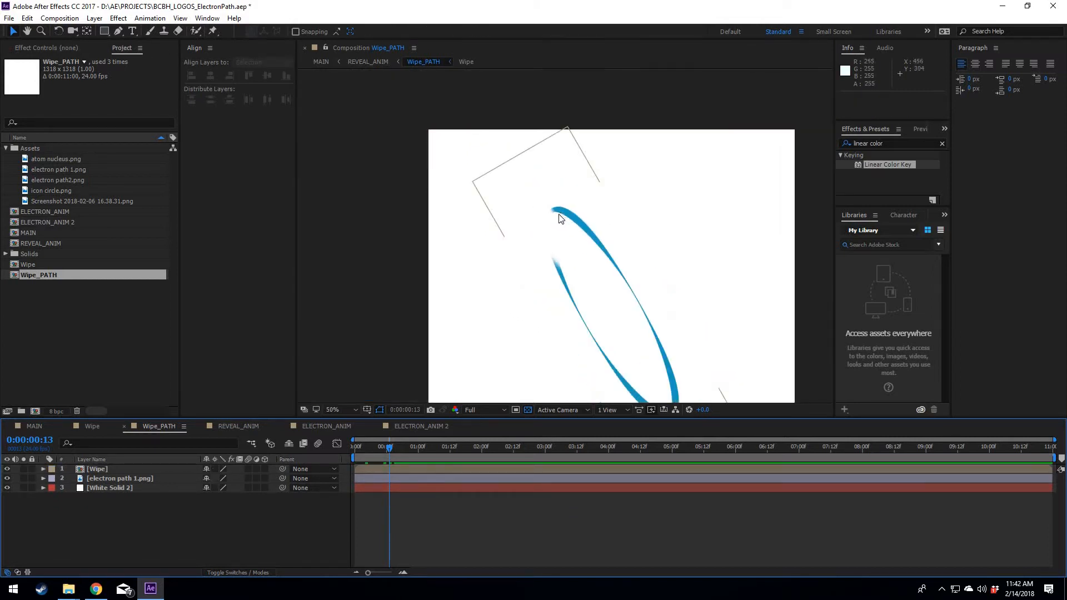
pyautogui.scroll(2, 560, 218)
pyautogui.scroll(-1, 544, 214)
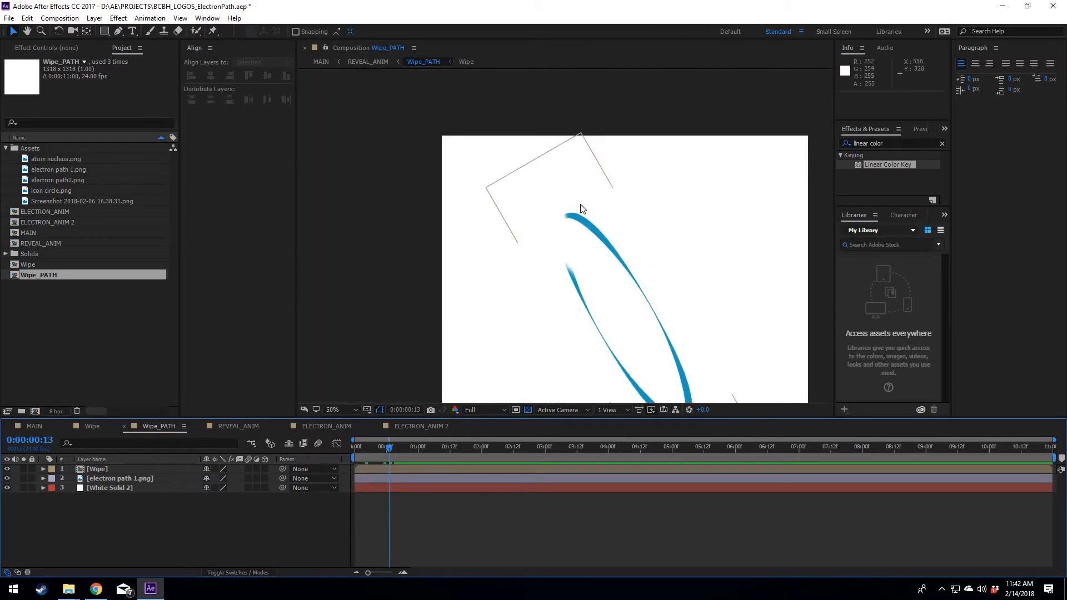
pyautogui.scroll(4, 569, 234)
pyautogui.scroll(-4, 562, 215)
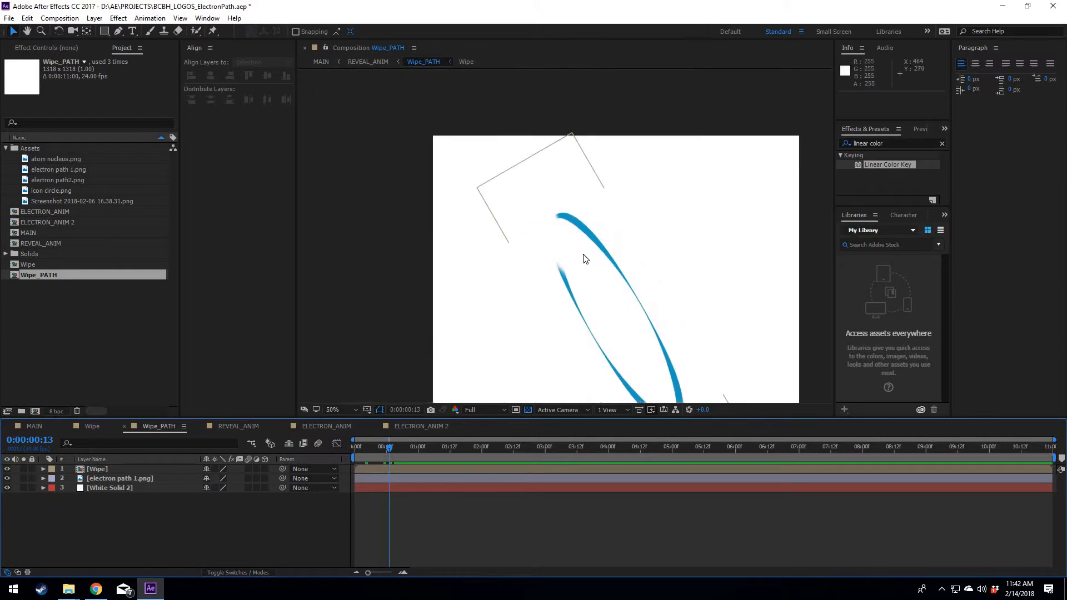
# Step: Undo the deletion of Shape Layer 3 and inspect the start of the electron path up close
pyautogui.hotkey('ctrl', 'z')
pyautogui.scroll(4, 581, 245)
pyautogui.click(572, 226)
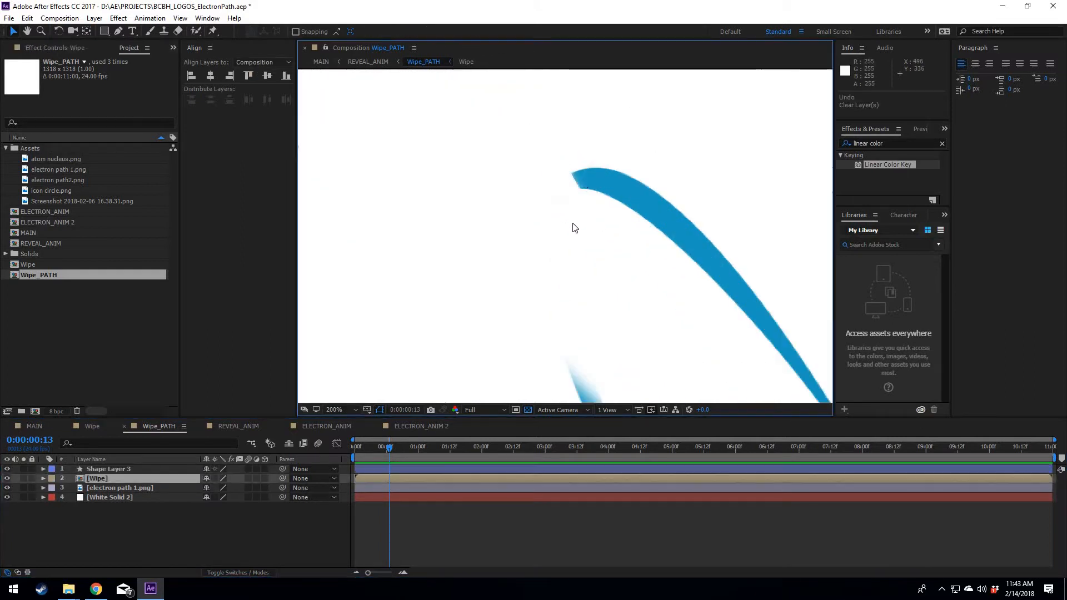
pyautogui.scroll(-4, 574, 246)
pyautogui.scroll(-2, 418, 232)
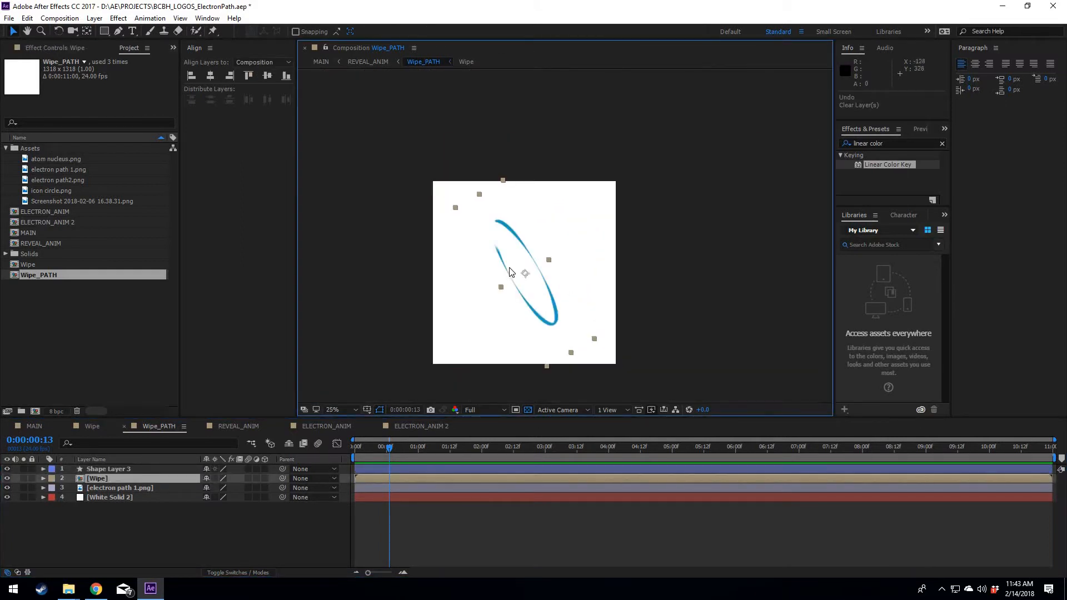
pyautogui.scroll(2, 508, 267)
# Step: Open the MAIN composition and scrub through the atom logo animation, returning to frame 3
pyautogui.doubleClick(41, 278)
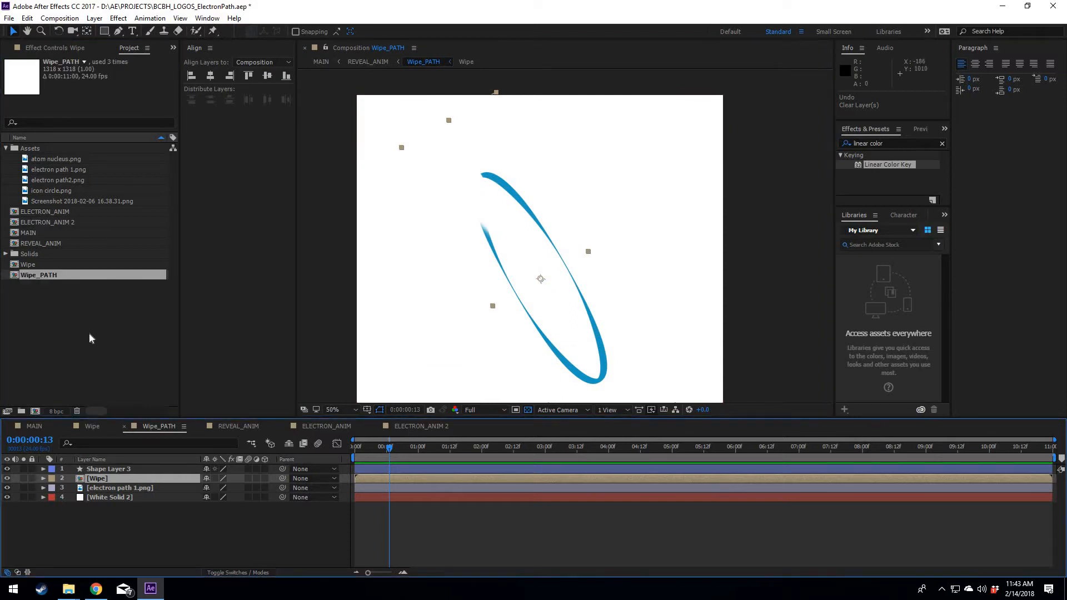
pyautogui.doubleClick(50, 234)
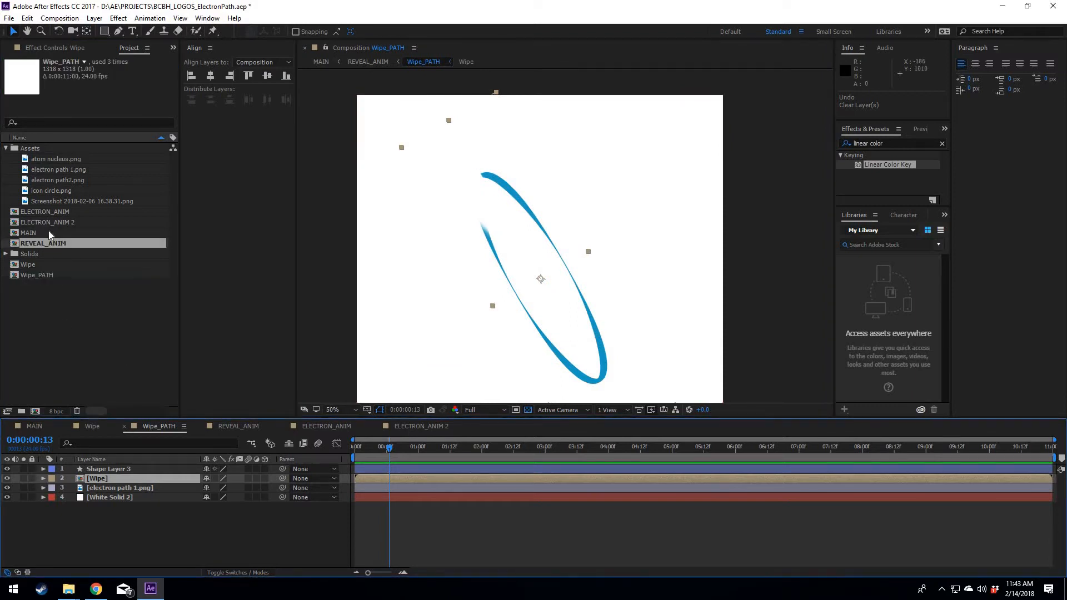
pyautogui.moveTo(464, 449); pyautogui.dragTo(489, 450)
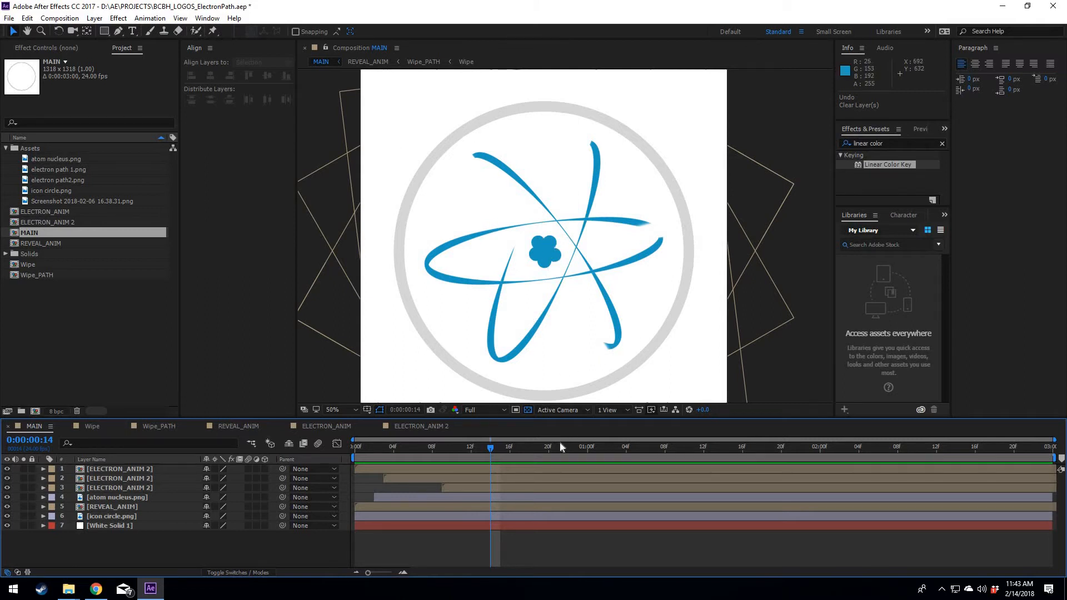
pyautogui.moveTo(561, 445); pyautogui.dragTo(598, 448)
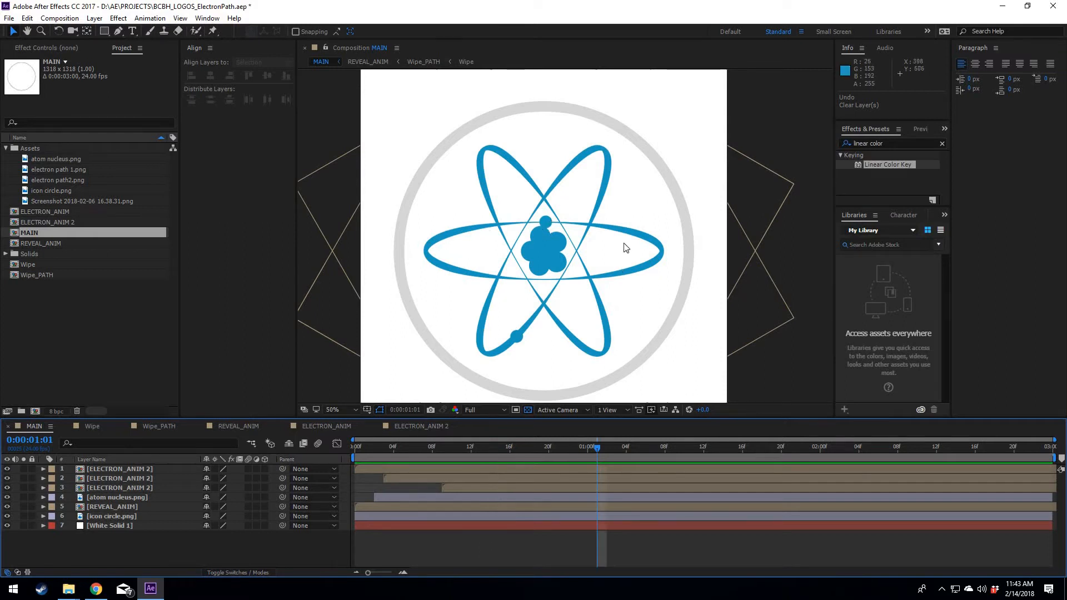
pyautogui.click(388, 449)
# Step: View Wipe_PATH and open REVEAL_ANIM, scrubbing its opening and returning to the first frame
pyautogui.click(41, 243)
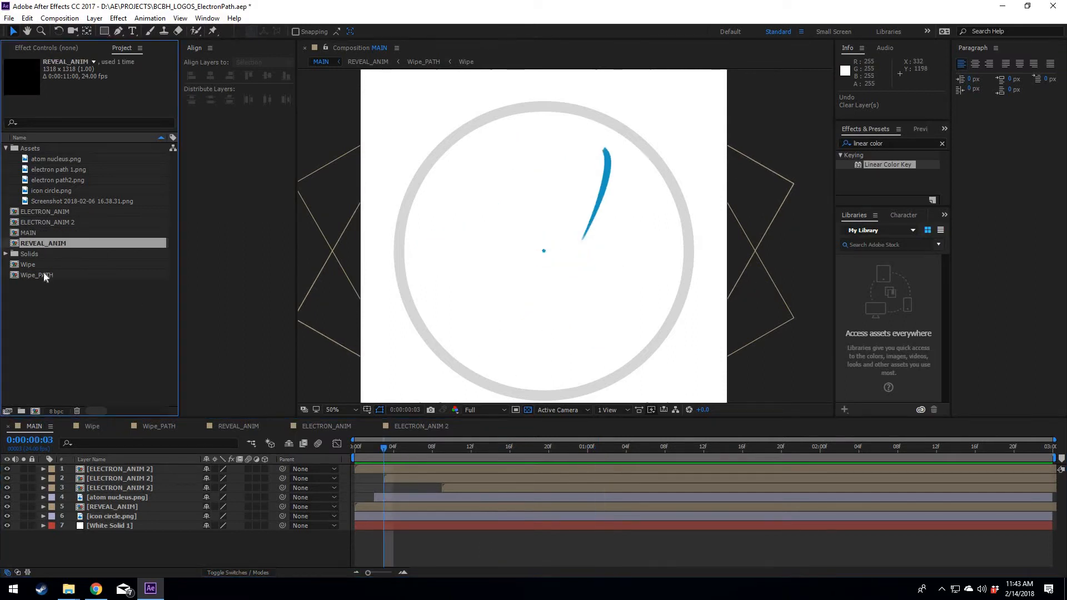
pyautogui.doubleClick(46, 276)
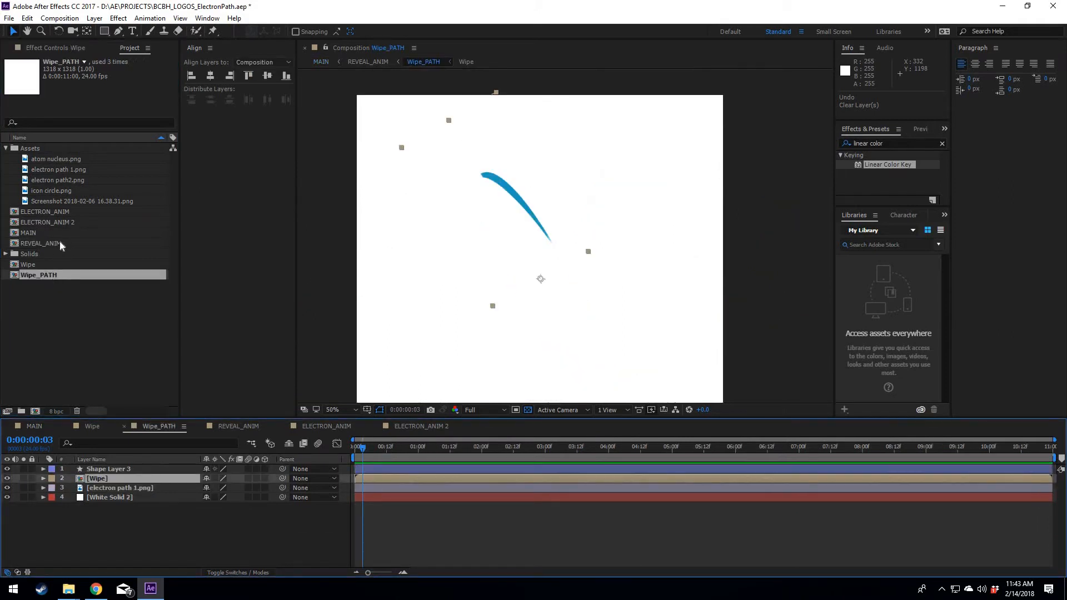
pyautogui.doubleClick(51, 243)
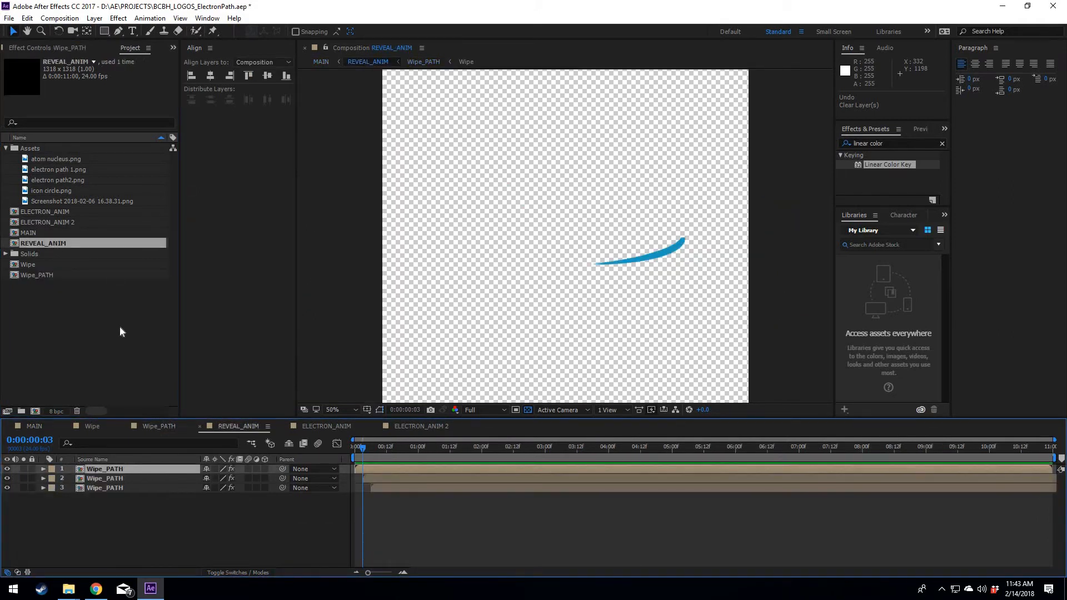
pyautogui.moveTo(358, 452)
pyautogui.mouseDown()
pyautogui.moveTo(412, 449)
pyautogui.moveTo(399, 451)
pyautogui.mouseUp()
pyautogui.click(355, 447)
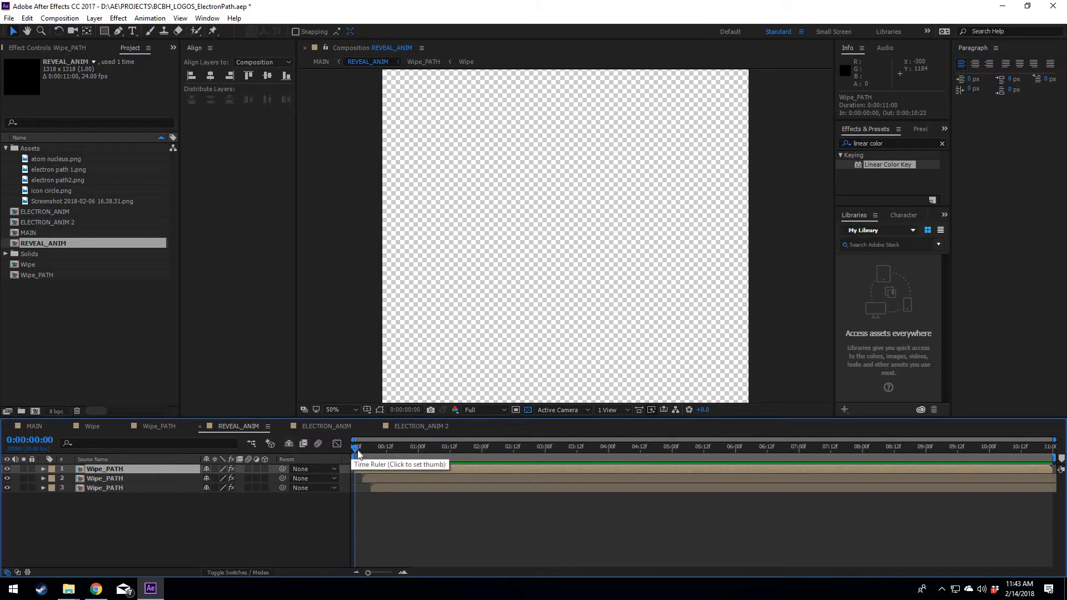
# Step: Select each of the three Wipe_PATH layers in REVEAL_ANIM and scrub their staggered starts
pyautogui.moveTo(354, 448); pyautogui.dragTo(378, 449)
pyautogui.click(108, 479)
pyautogui.click(108, 488)
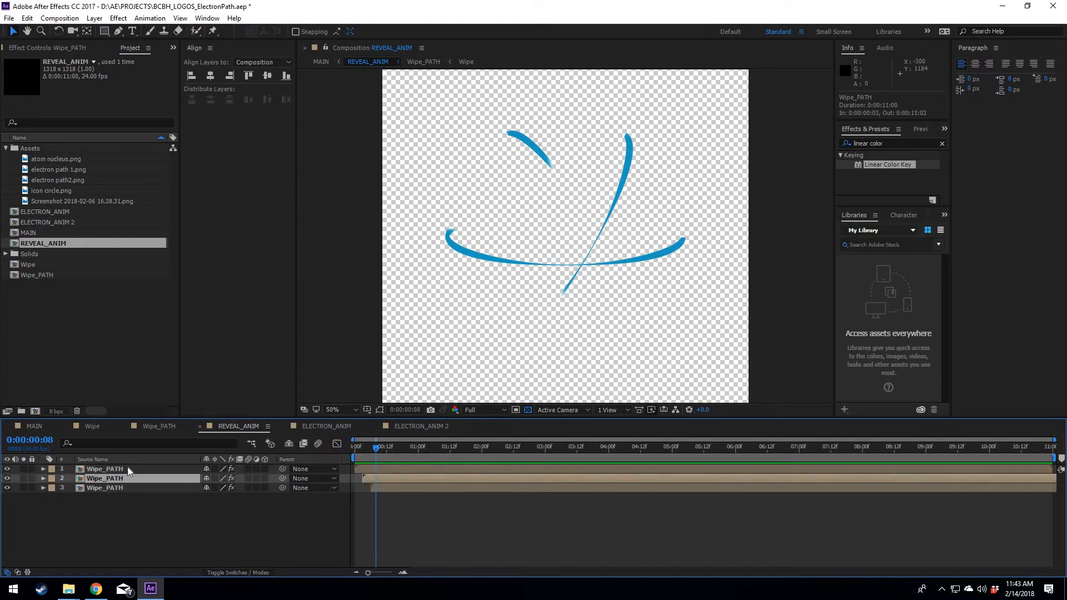
pyautogui.click(127, 469)
pyautogui.moveTo(357, 453)
pyautogui.mouseDown()
pyautogui.moveTo(394, 449)
pyautogui.moveTo(356, 450)
pyautogui.moveTo(367, 451)
pyautogui.mouseUp()
pyautogui.press('space')
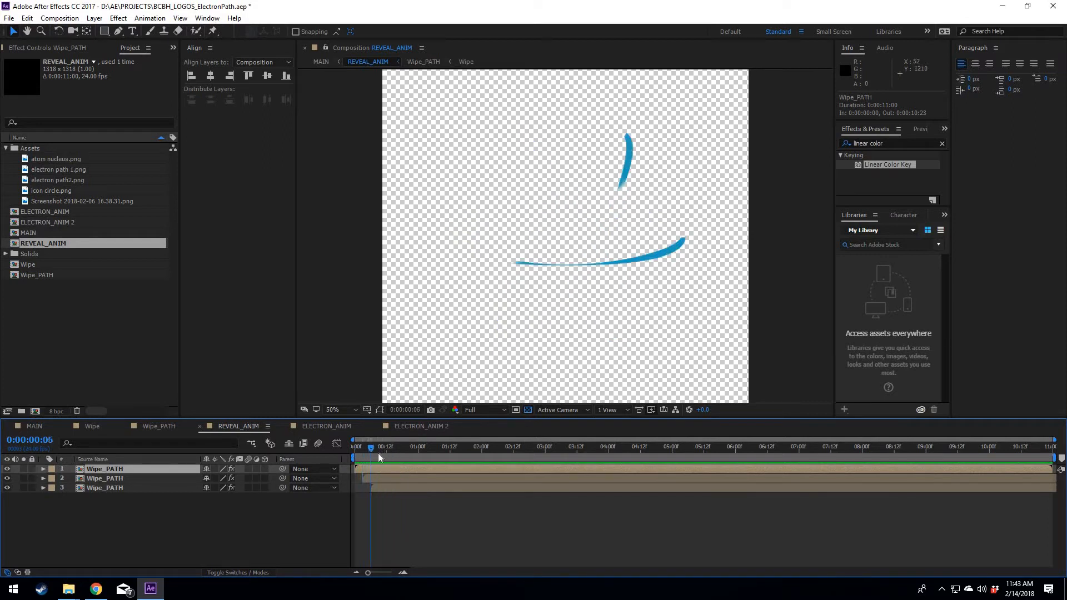
# Step: Preview REVEAL_ANIM from the first frame to watch the three electron paths draw on
pyautogui.click(352, 450)
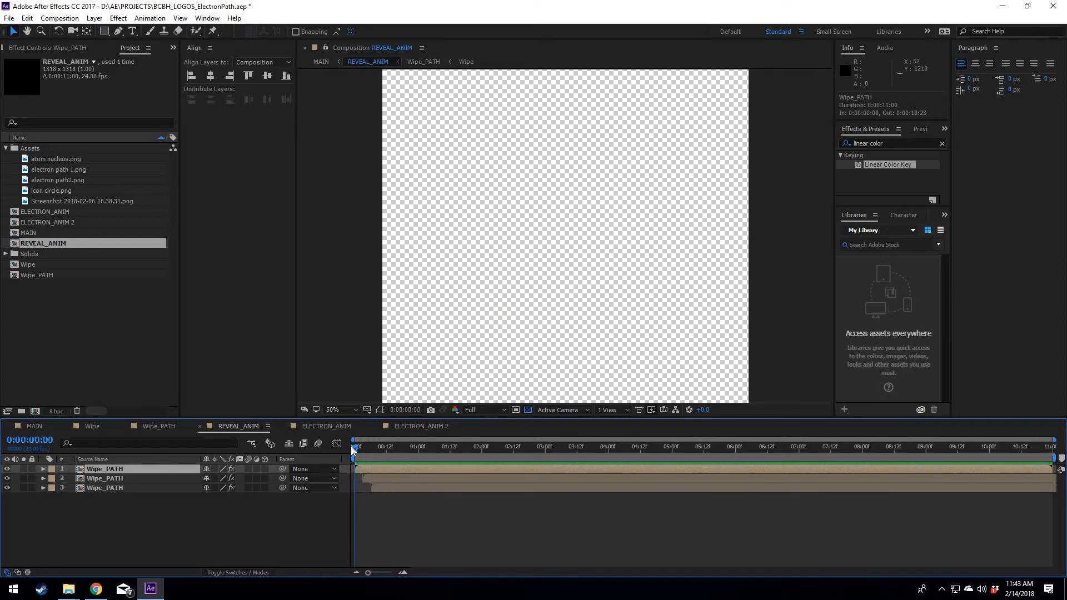
pyautogui.press('space')
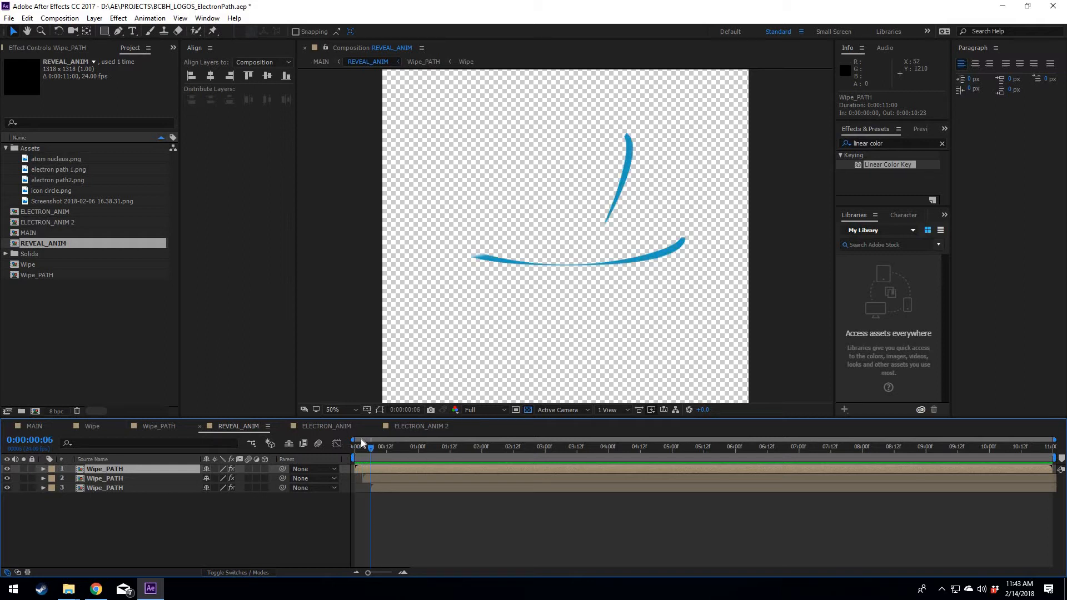
pyautogui.moveTo(350, 453)
pyautogui.mouseDown()
pyautogui.moveTo(385, 448)
pyautogui.moveTo(336, 447)
pyautogui.moveTo(420, 446)
pyautogui.moveTo(412, 448)
pyautogui.moveTo(345, 322)
pyautogui.mouseUp()
pyautogui.press('space')
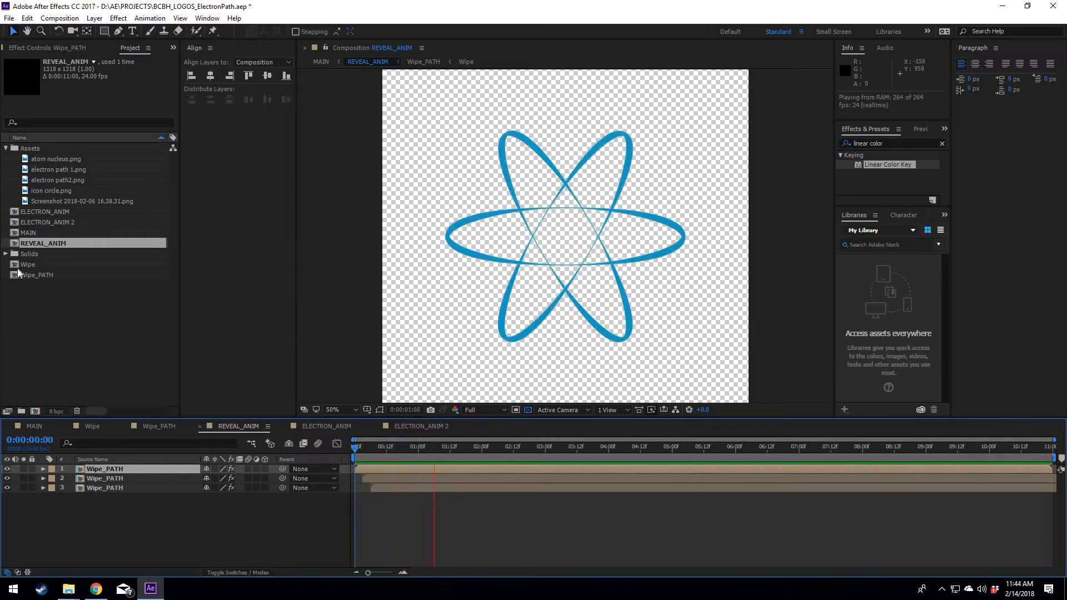
# Step: Open the Wipe composition and Wipe_PATH, and scrub the single electron path reveal to frame 20
pyautogui.click(58, 276)
pyautogui.click(52, 276)
pyautogui.doubleClick(46, 265)
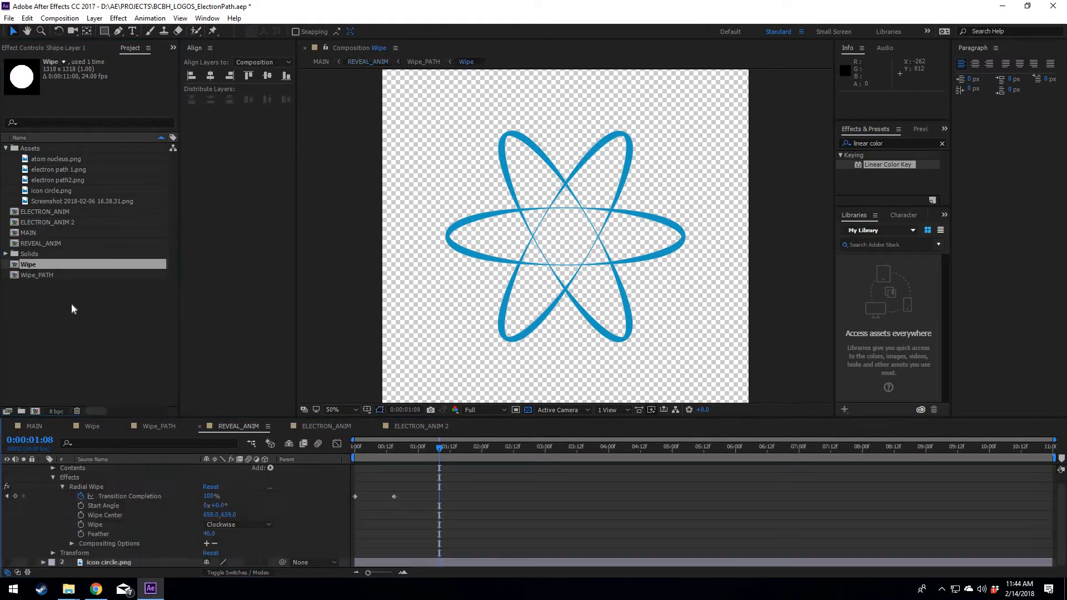
pyautogui.doubleClick(54, 277)
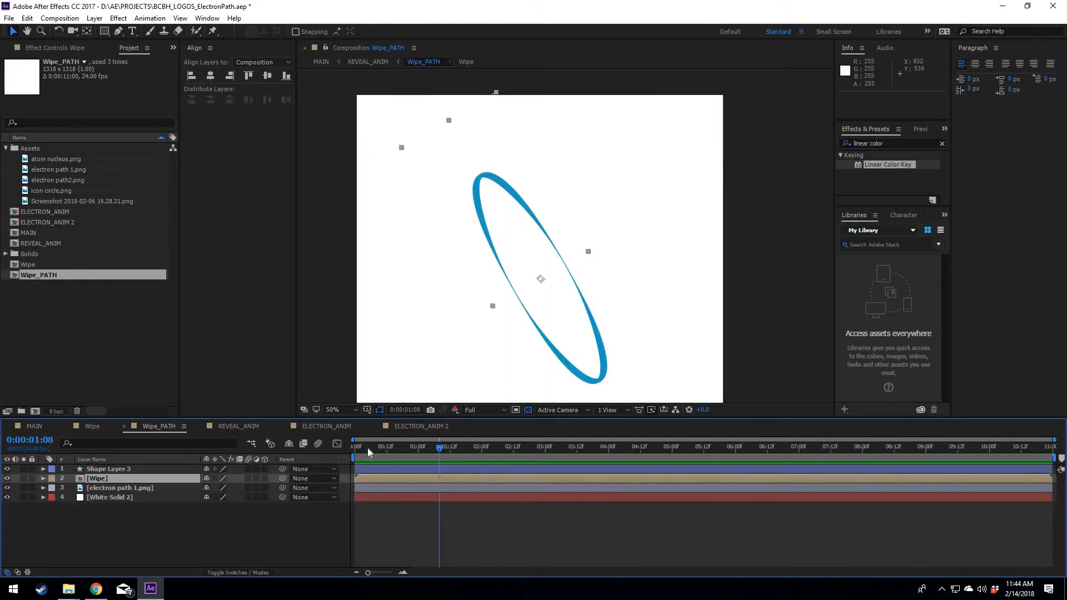
pyautogui.moveTo(364, 450); pyautogui.dragTo(408, 449)
# Step: Return REVEAL_ANIM to its first frame and show the Linear Color Key settings on the top Wipe_PATH layer
pyautogui.doubleClick(44, 244)
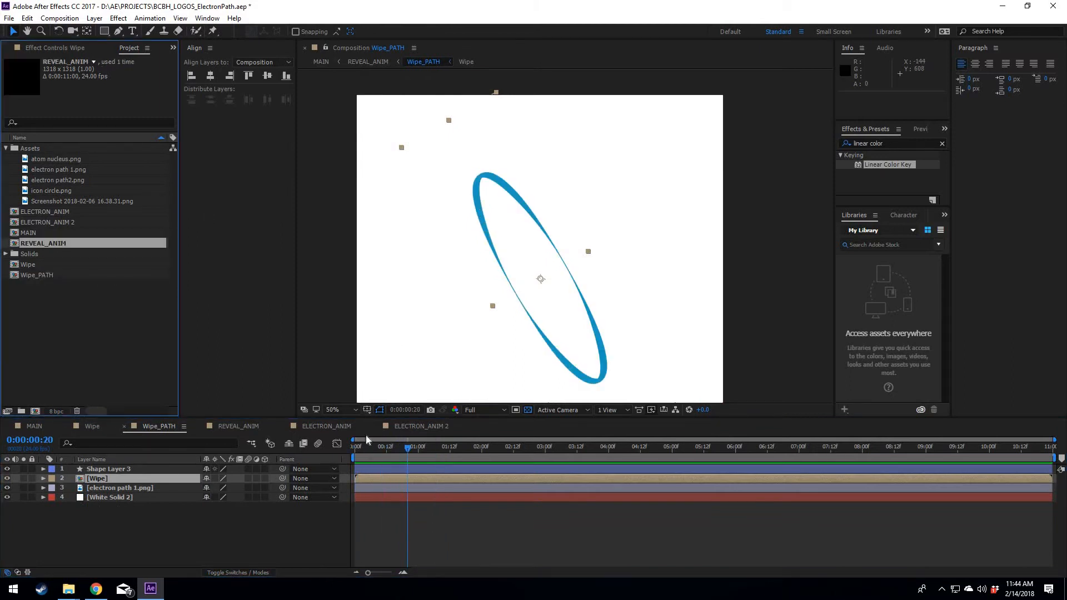
pyautogui.moveTo(361, 451)
pyautogui.mouseDown()
pyautogui.moveTo(376, 453)
pyautogui.moveTo(353, 458)
pyautogui.moveTo(412, 452)
pyautogui.moveTo(320, 448)
pyautogui.mouseUp()
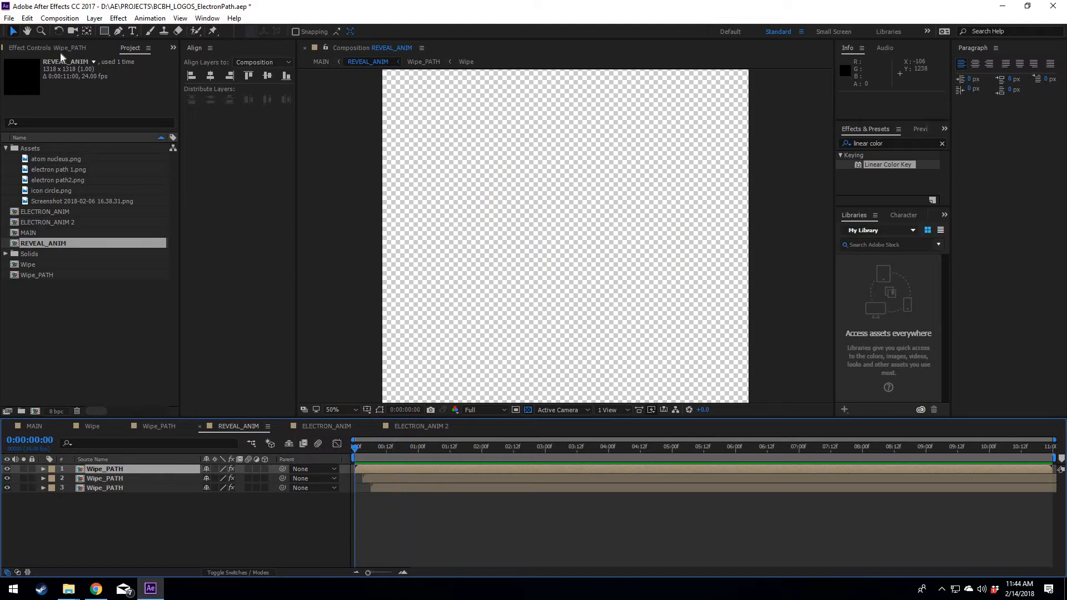
pyautogui.click(61, 50)
pyautogui.hotkey('ctrl', '0')
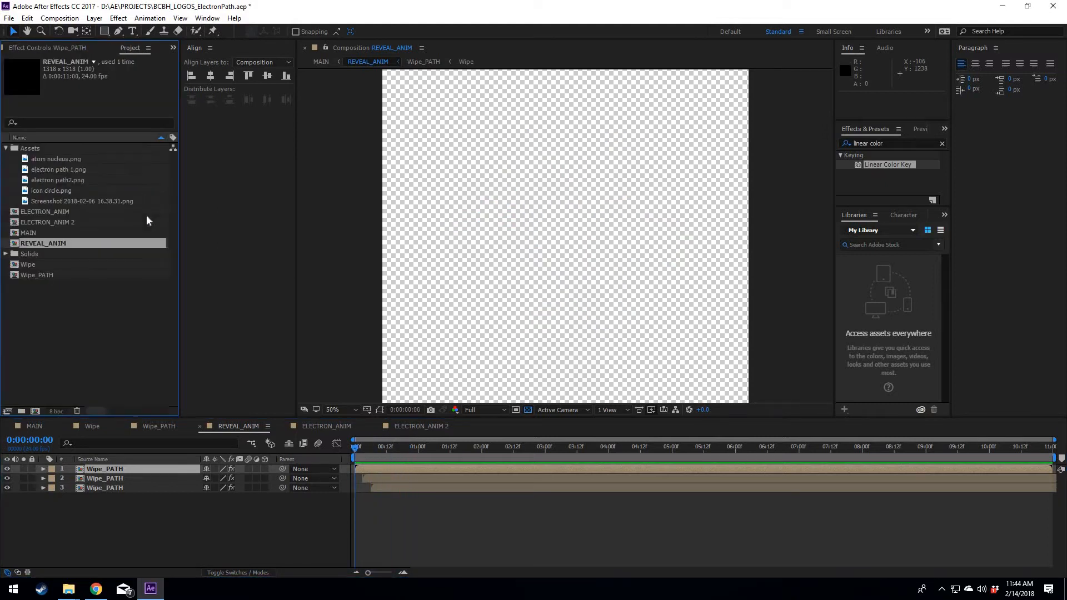
pyautogui.click(45, 48)
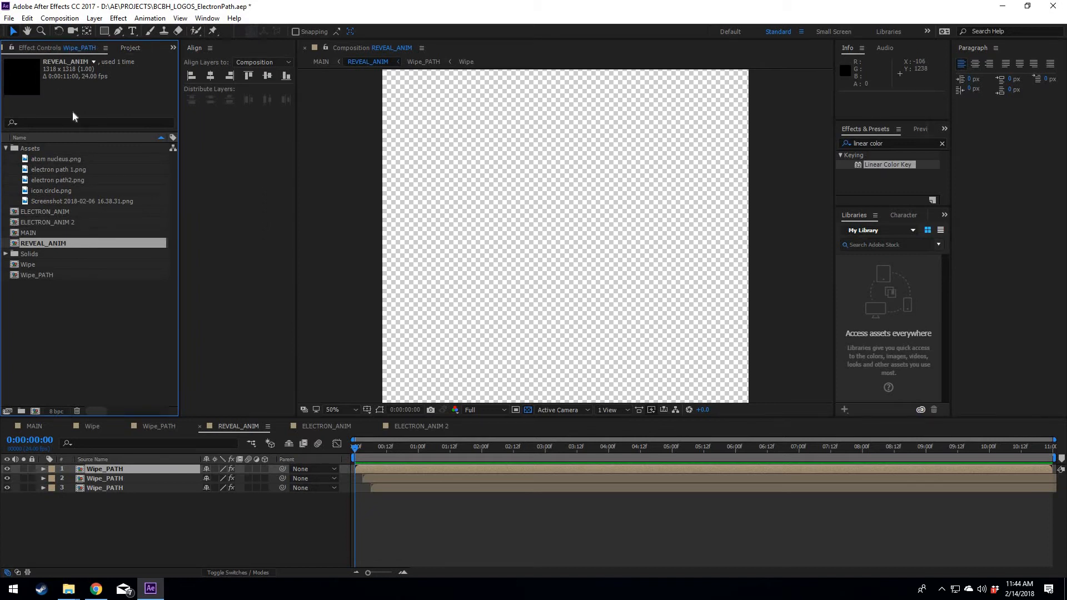
pyautogui.click(137, 49)
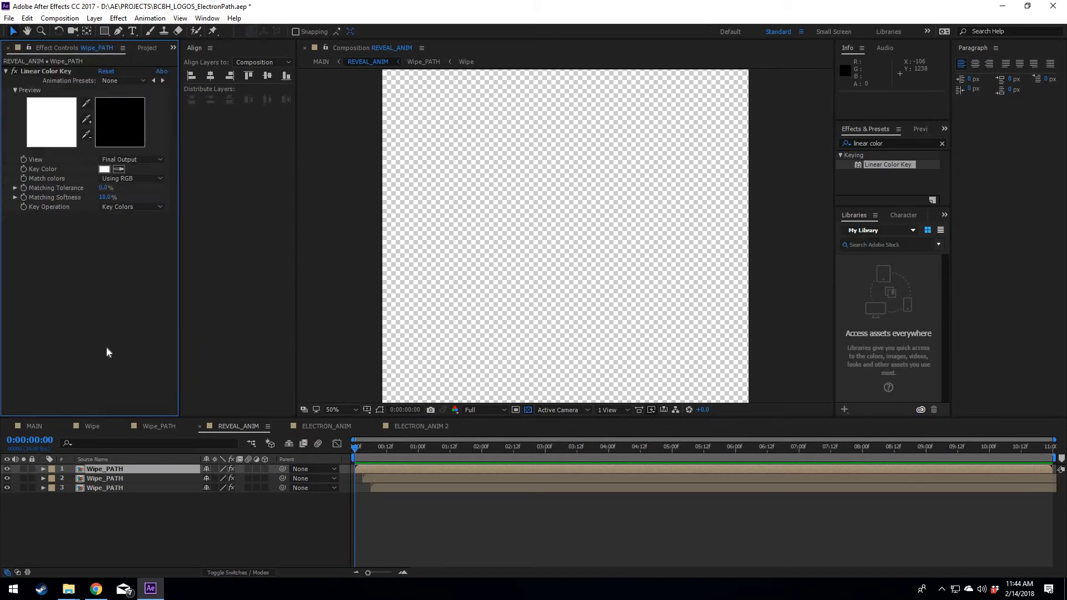
# Step: Remove the Linear Color Key effect from the top Wipe_PATH layer in REVEAL_ANIM
pyautogui.click(43, 49)
pyautogui.click(45, 72)
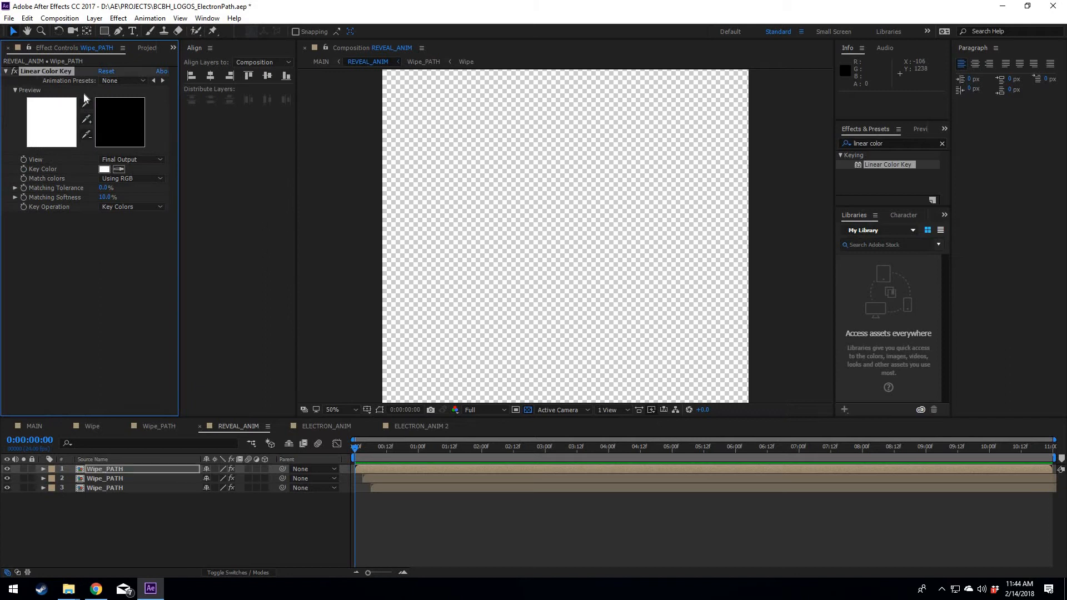
pyautogui.press('Delete')
# Step: Play REVEAL_ANIM from the first frame and scrub to frame 14 to examine the unkeyed top Wipe_PATH layer
pyautogui.click(355, 448)
pyautogui.press('space')
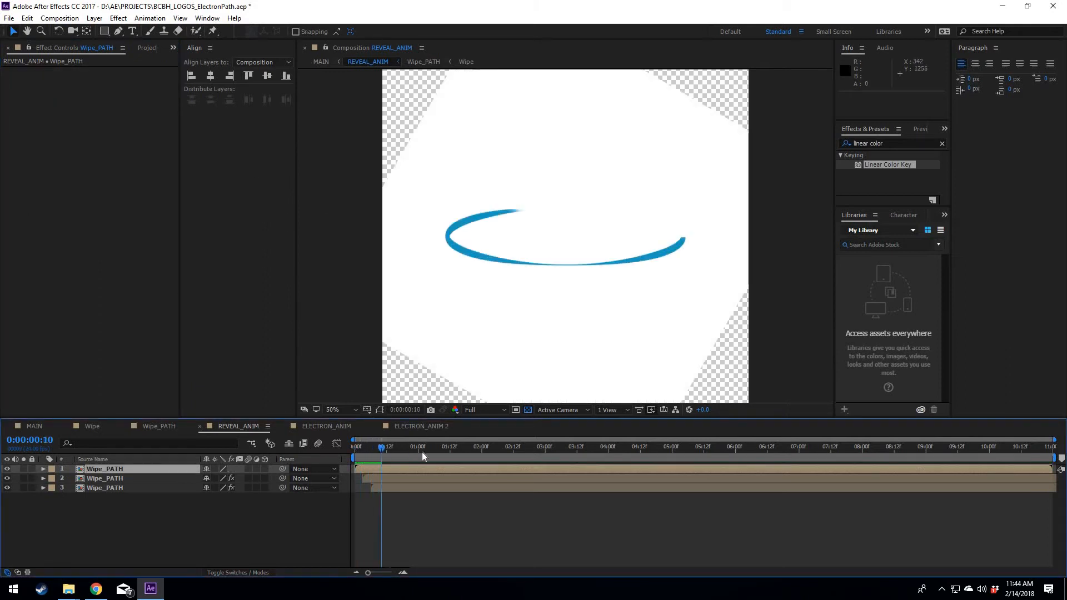
pyautogui.press('space')
pyautogui.moveTo(373, 452)
pyautogui.mouseDown()
pyautogui.moveTo(409, 452)
pyautogui.moveTo(357, 453)
pyautogui.moveTo(391, 453)
pyautogui.mouseUp()
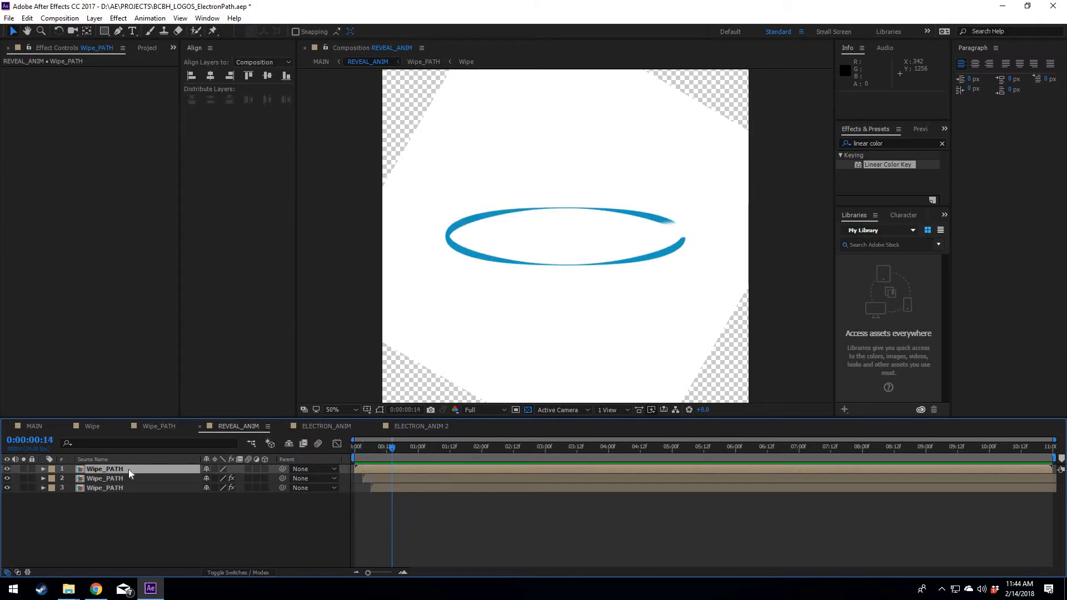
pyautogui.click(129, 474)
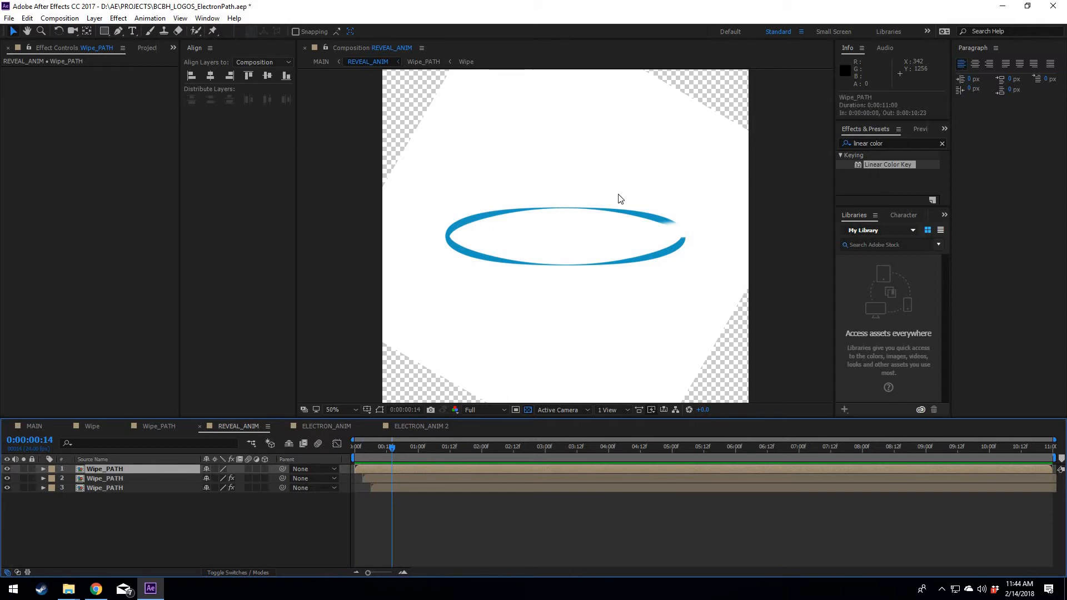
# Step: Open Wipe_PATH from the top layer, select its White Solid 2 background, and go back to REVEAL_ANIM
pyautogui.doubleClick(112, 469)
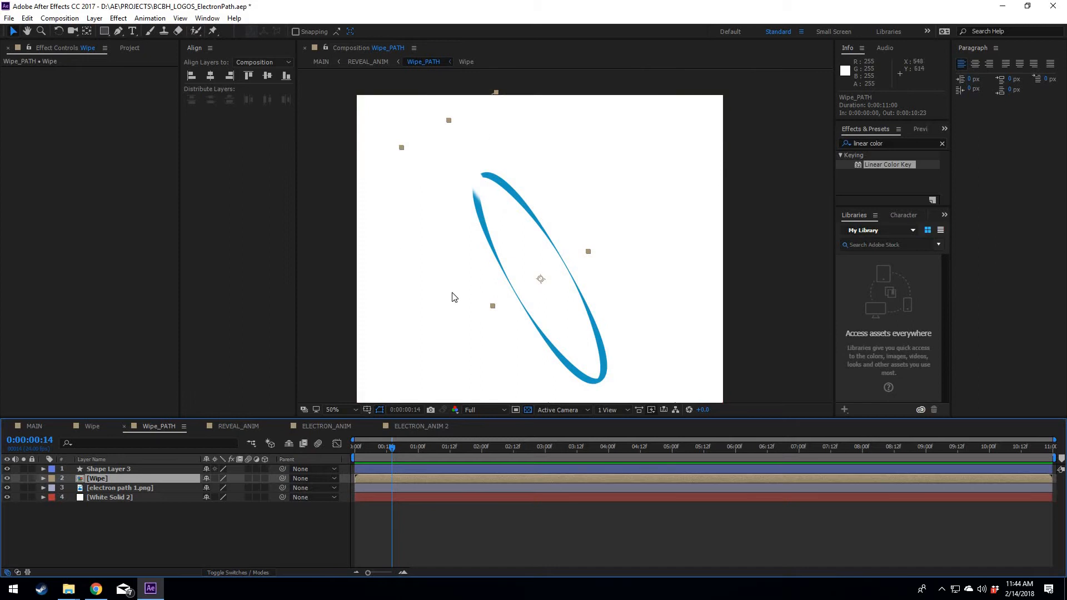
pyautogui.click(130, 48)
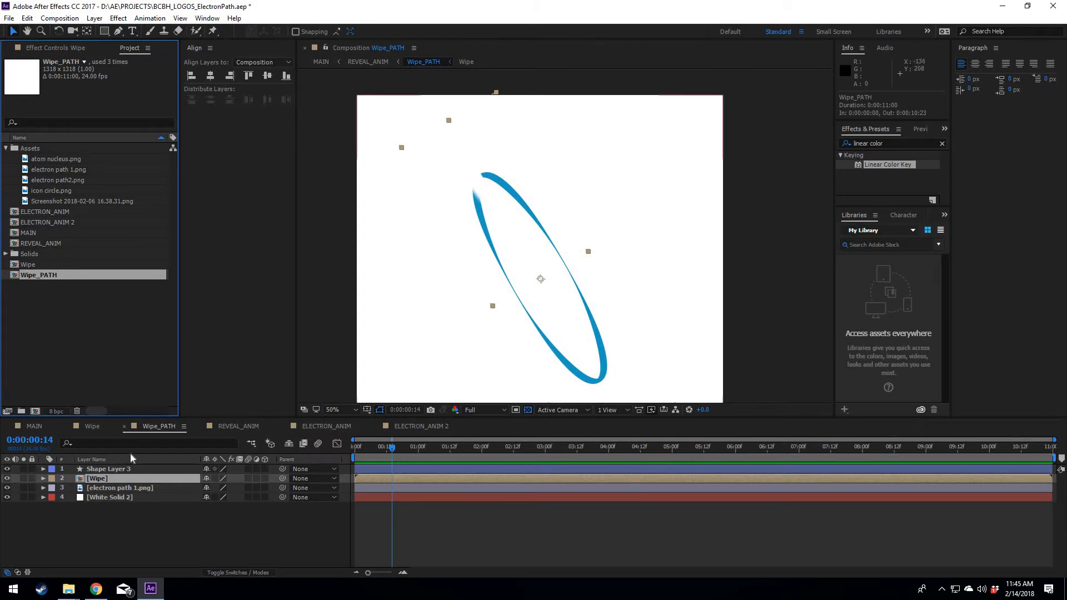
pyautogui.click(112, 498)
pyautogui.doubleClick(45, 243)
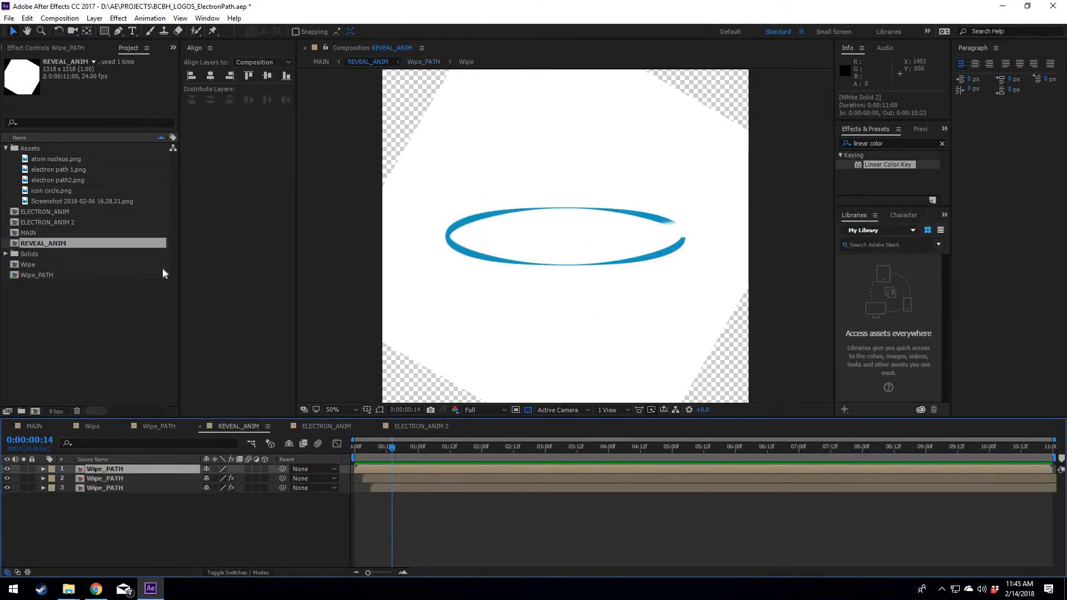
# Step: Apply Linear Color Key to the top Wipe_PATH layer with the white background as key color, and preview the reveal up to one second
pyautogui.click(890, 168)
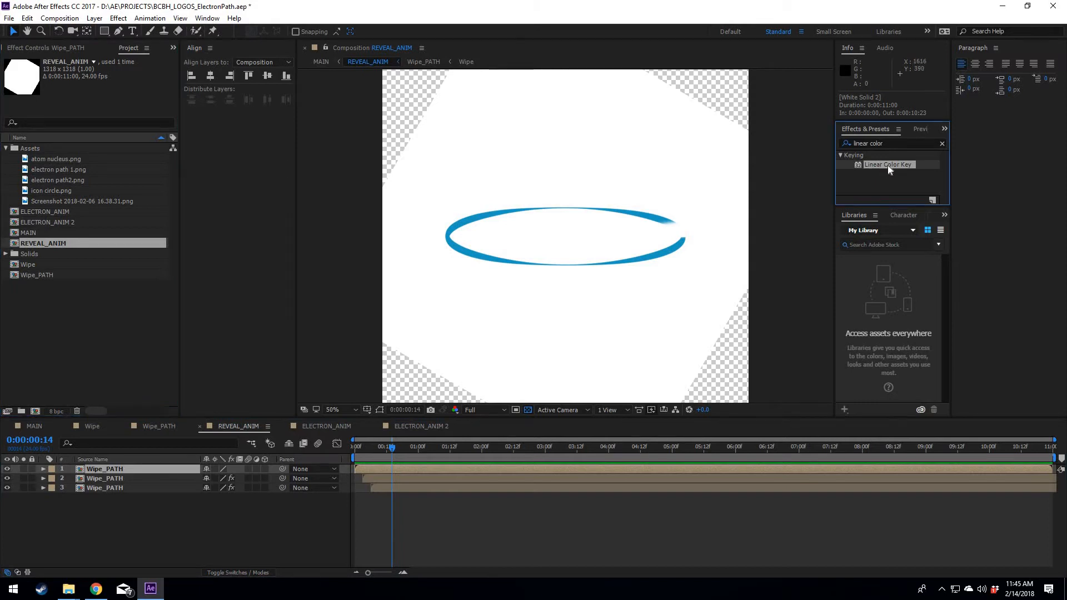
pyautogui.moveTo(890, 169); pyautogui.dragTo(47, 245)
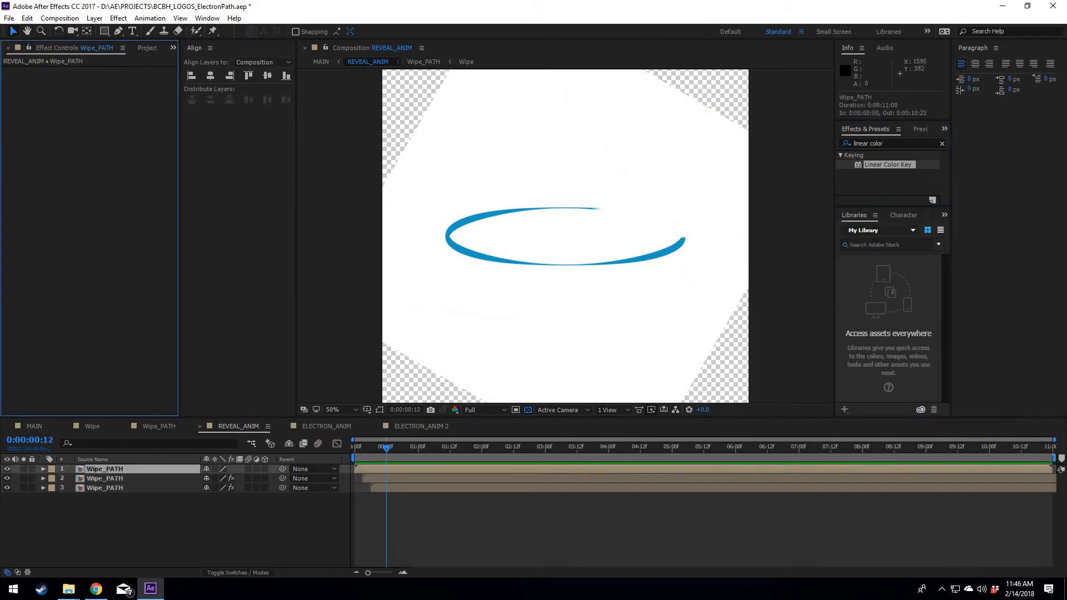
pyautogui.moveTo(890, 165); pyautogui.dragTo(121, 469)
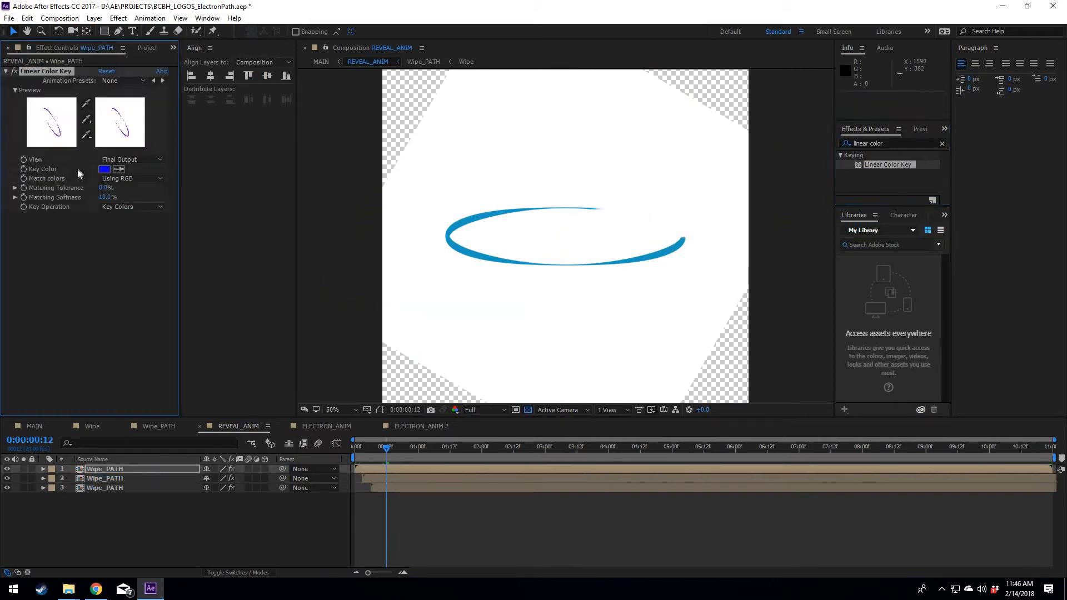
pyautogui.click(119, 169)
pyautogui.click(479, 165)
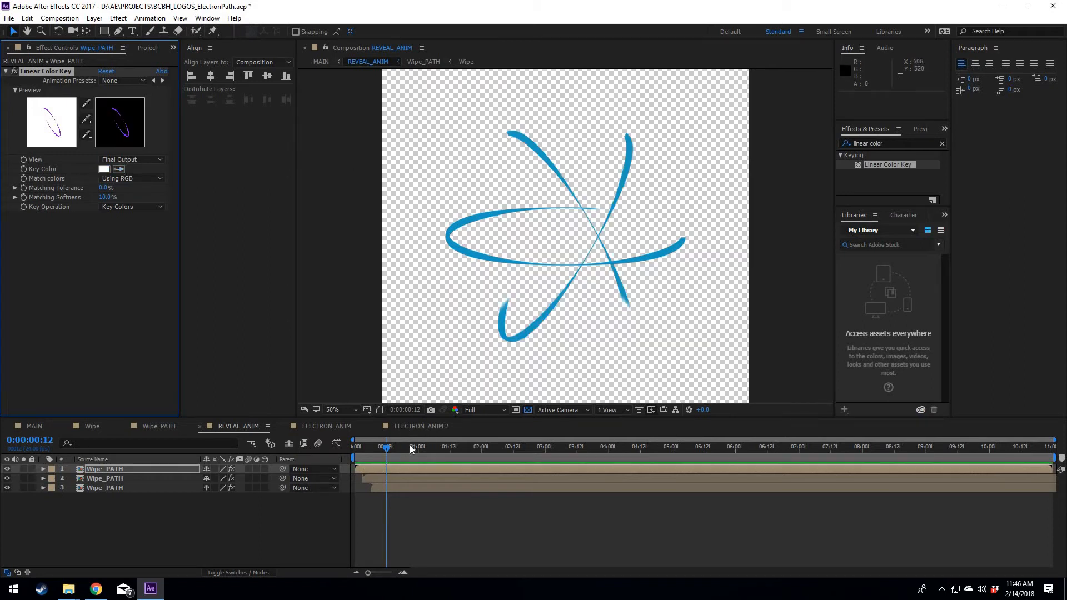
pyautogui.moveTo(361, 450); pyautogui.dragTo(419, 456)
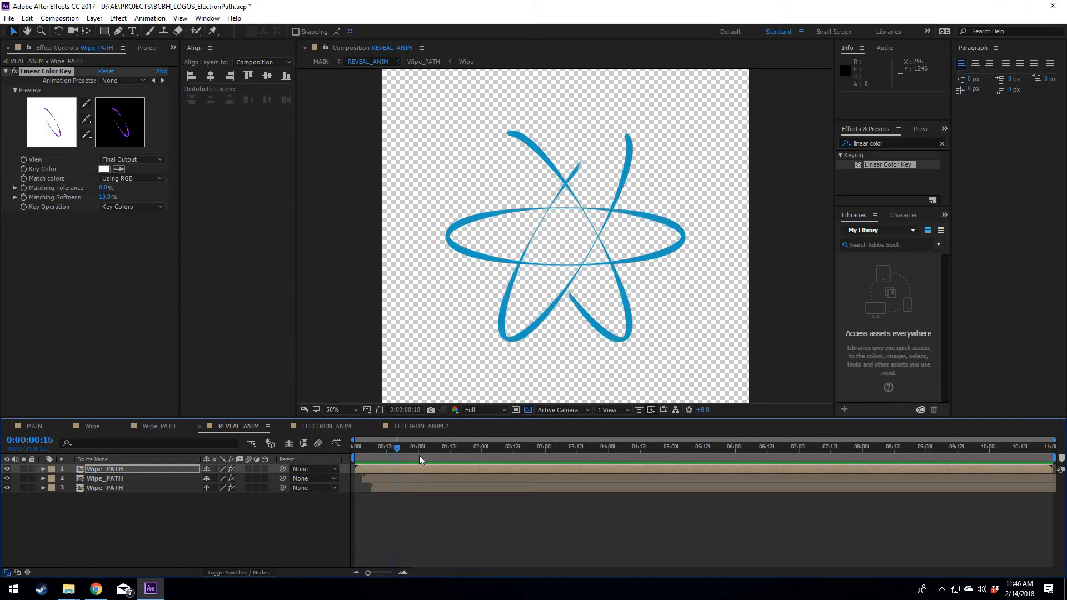
# Step: Open the MAIN composition, select the REVEAL_ANIM layer, and scrub through its opening frames to frame 3
pyautogui.click(148, 48)
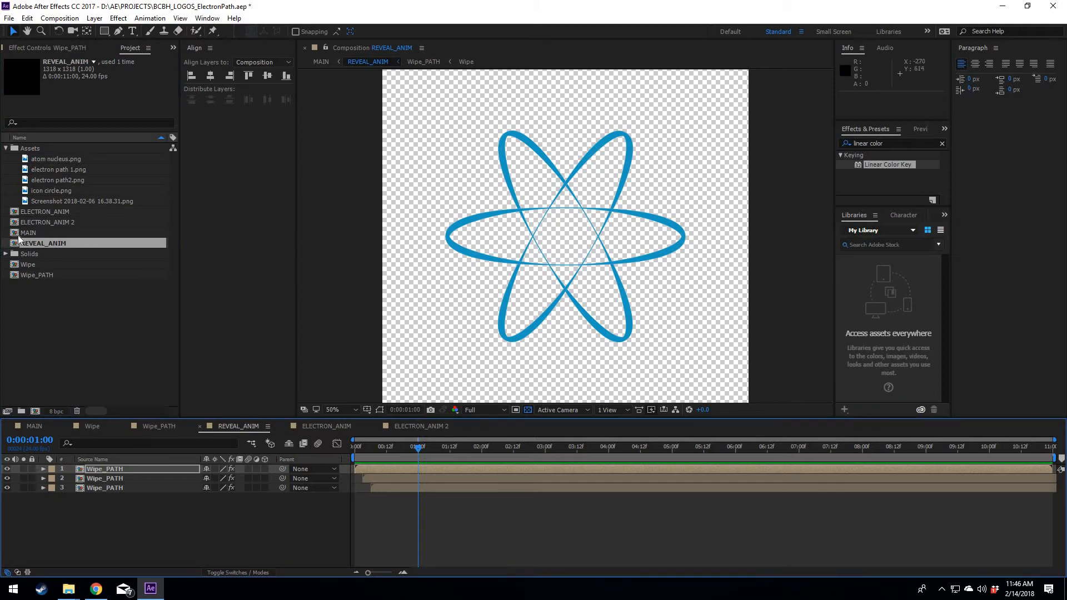
pyautogui.doubleClick(43, 232)
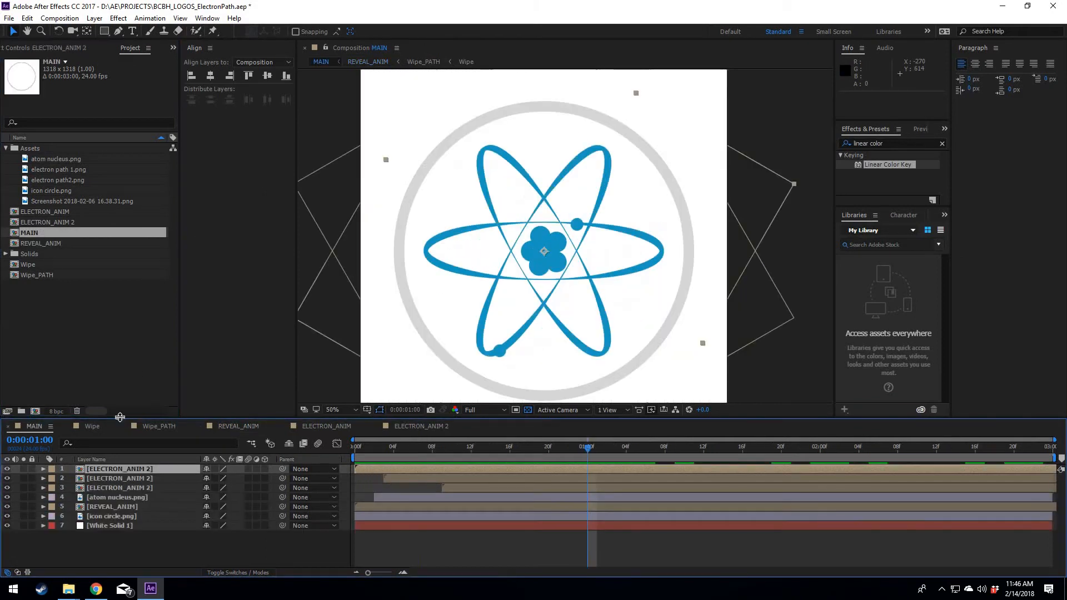
pyautogui.click(125, 505)
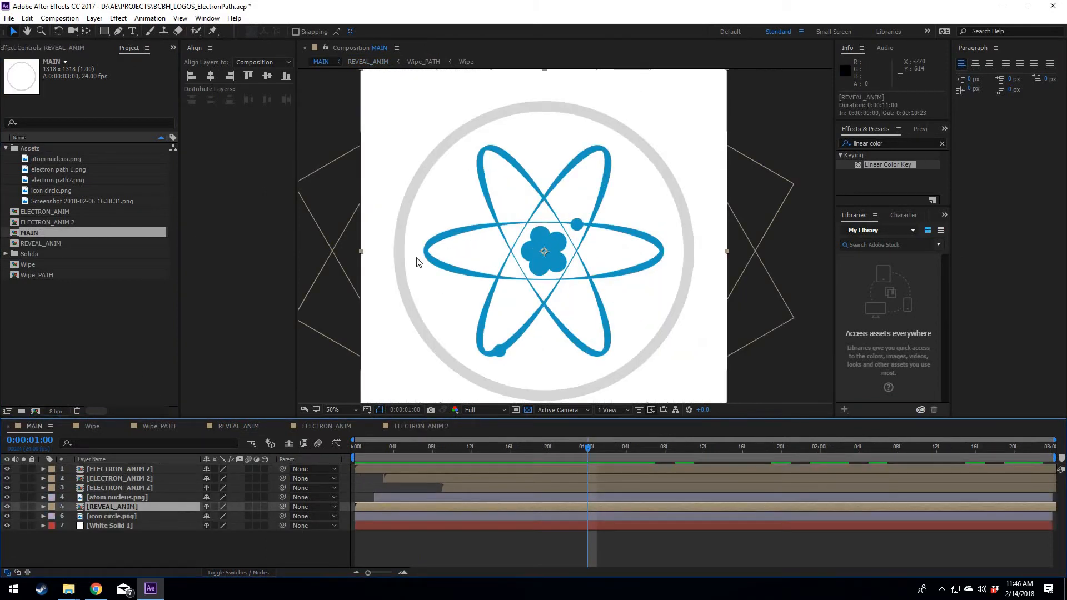
pyautogui.click(401, 455)
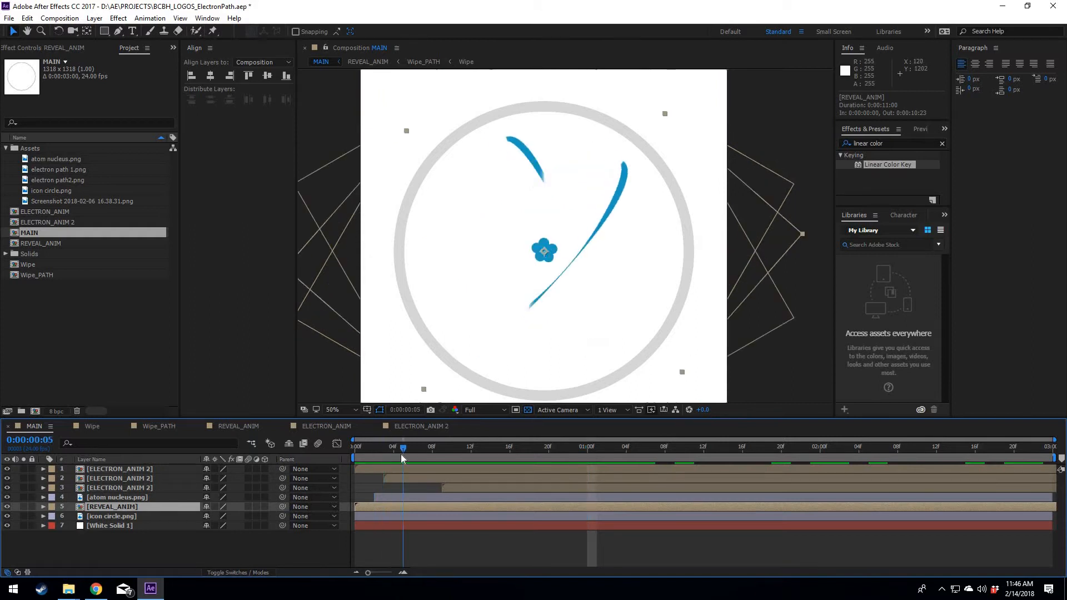
pyautogui.moveTo(397, 451)
pyautogui.mouseDown()
pyautogui.moveTo(431, 446)
pyautogui.moveTo(383, 444)
pyautogui.mouseUp()
# Step: Expand REVEAL_ANIM's Transform properties and scrub between its Rotation keyframes at frames 0 and 18
pyautogui.click(43, 507)
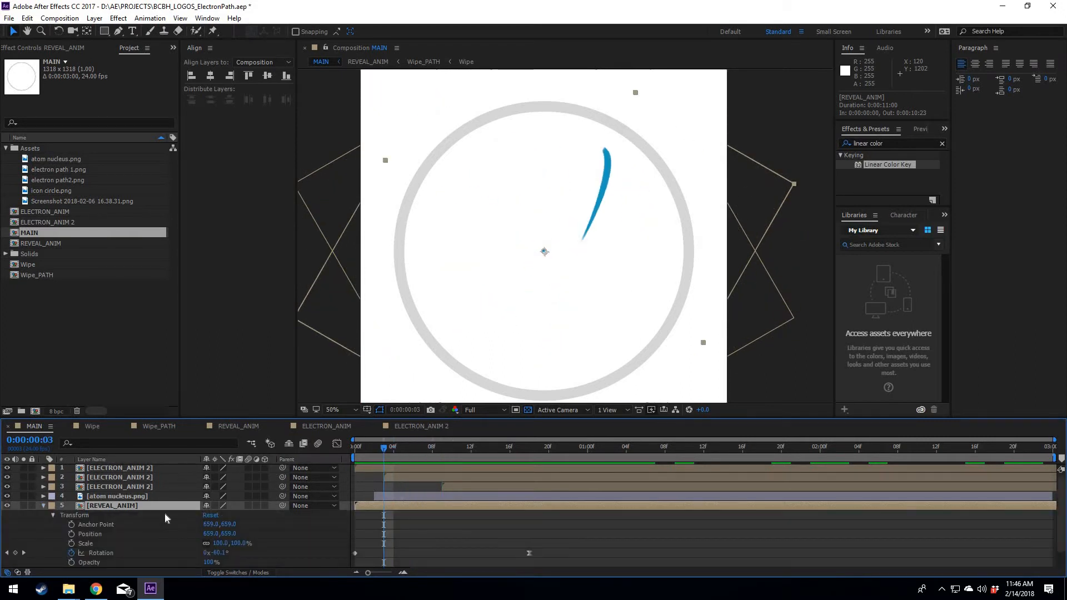
pyautogui.scroll(-1, 424, 452)
pyautogui.moveTo(482, 448); pyautogui.dragTo(529, 445)
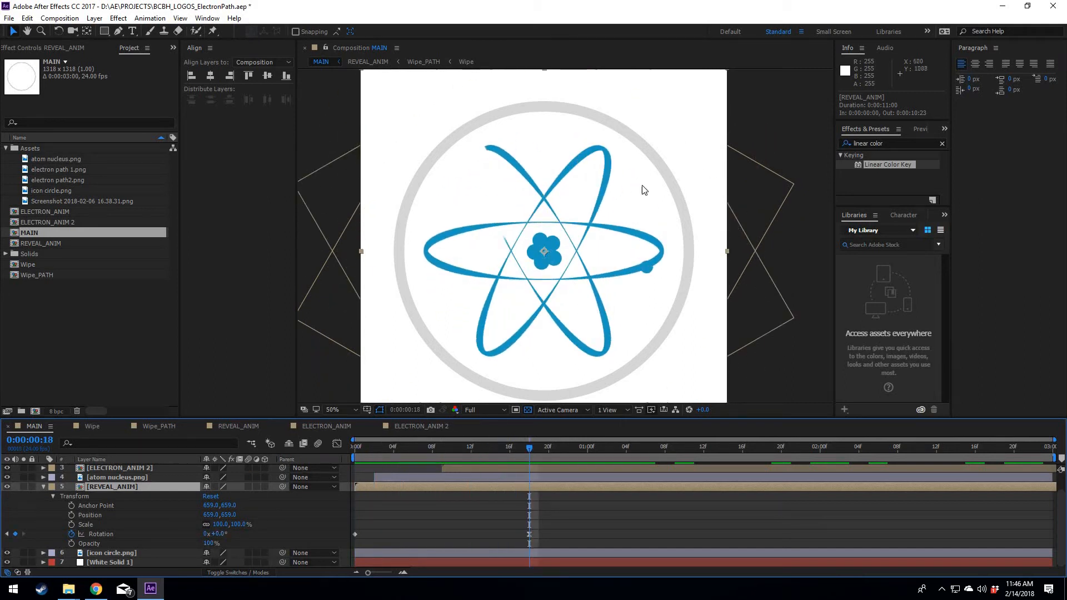
pyautogui.moveTo(528, 448); pyautogui.dragTo(322, 453)
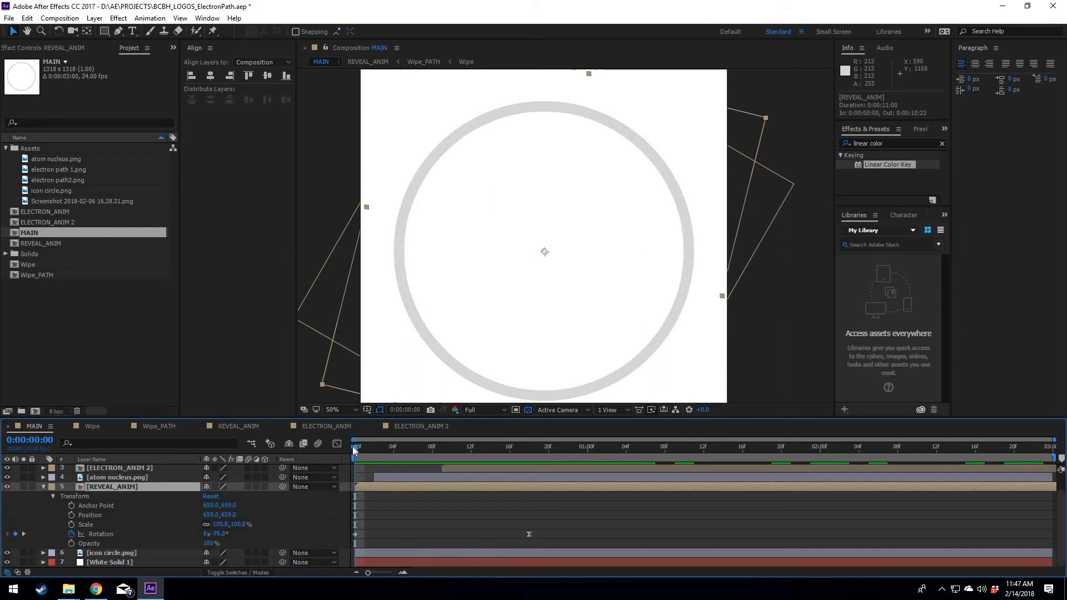
pyautogui.moveTo(352, 446); pyautogui.dragTo(509, 448)
pyautogui.moveTo(393, 449); pyautogui.dragTo(348, 445)
# Step: Apply Easy Ease to REVEAL_ANIM's Rotation keyframe at frame 18 and scrub to frame 22 to check how the rotation ends
pyautogui.click(356, 535)
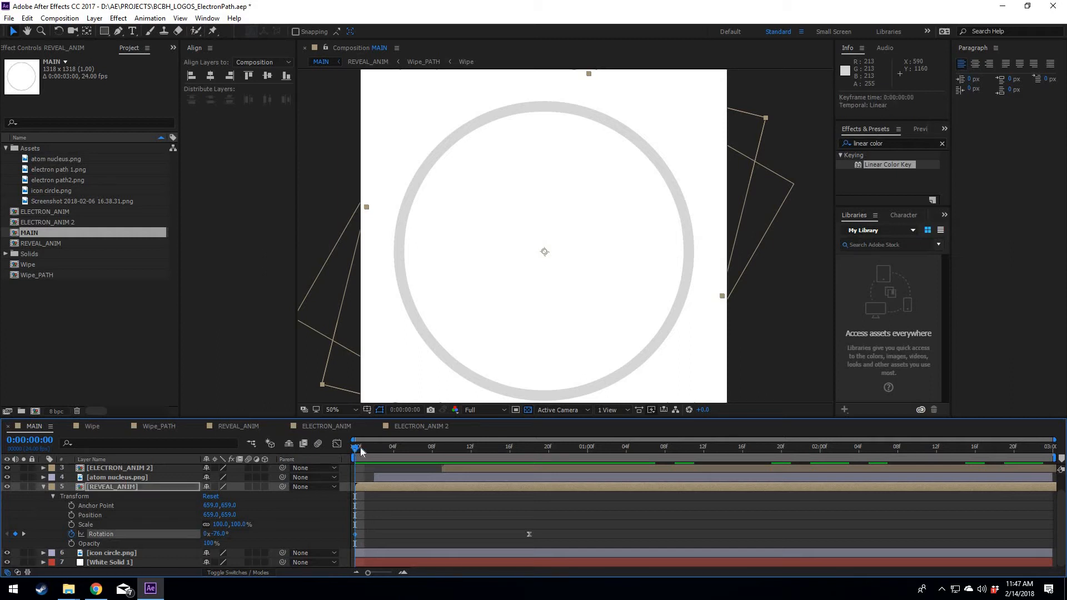
pyautogui.moveTo(361, 448); pyautogui.dragTo(528, 449)
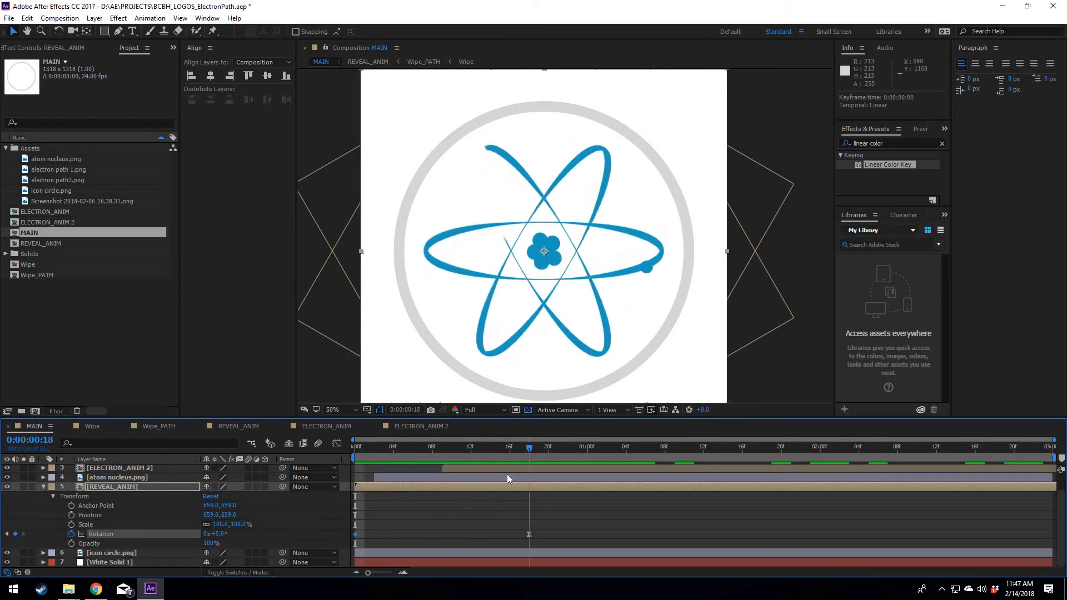
pyautogui.click(529, 534)
pyautogui.rightClick(530, 537)
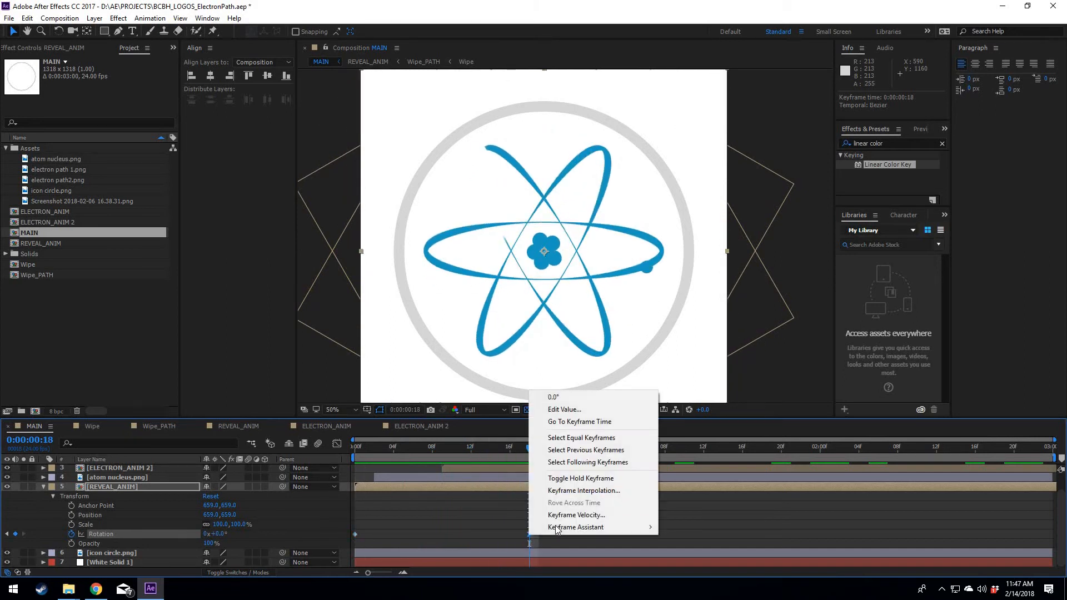
pyautogui.moveTo(578, 527)
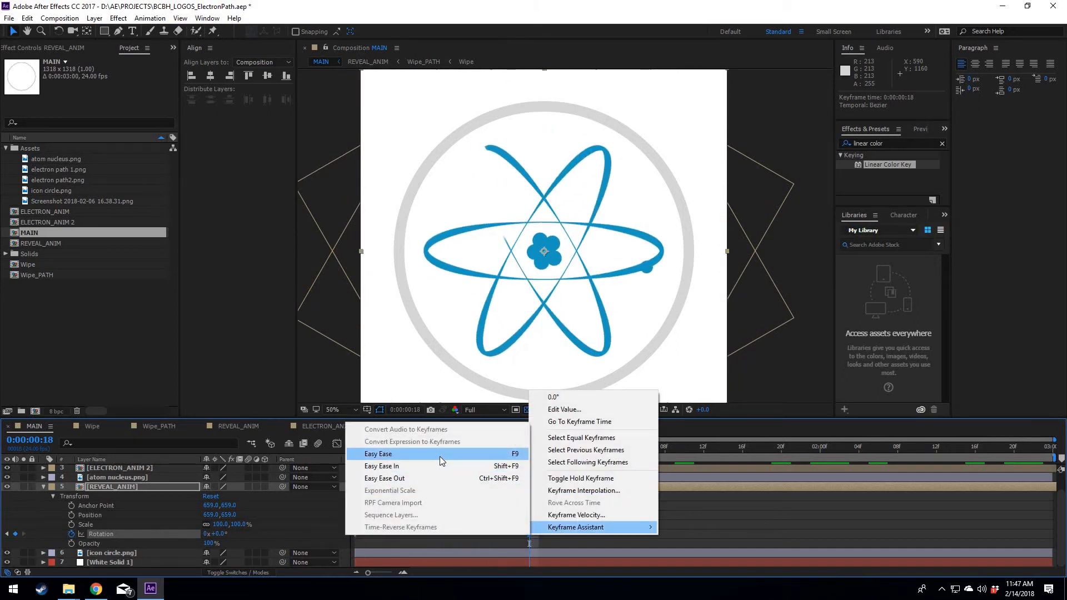
pyautogui.click(439, 456)
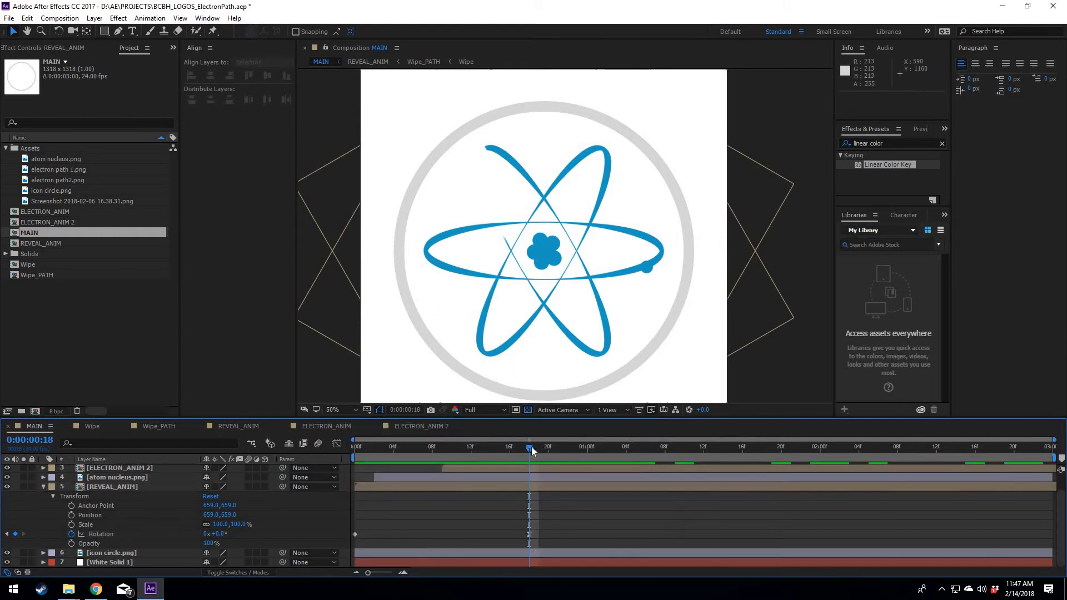
pyautogui.moveTo(532, 447)
pyautogui.mouseDown()
pyautogui.moveTo(509, 447)
pyautogui.moveTo(529, 447)
pyautogui.mouseUp()
pyautogui.click(529, 536)
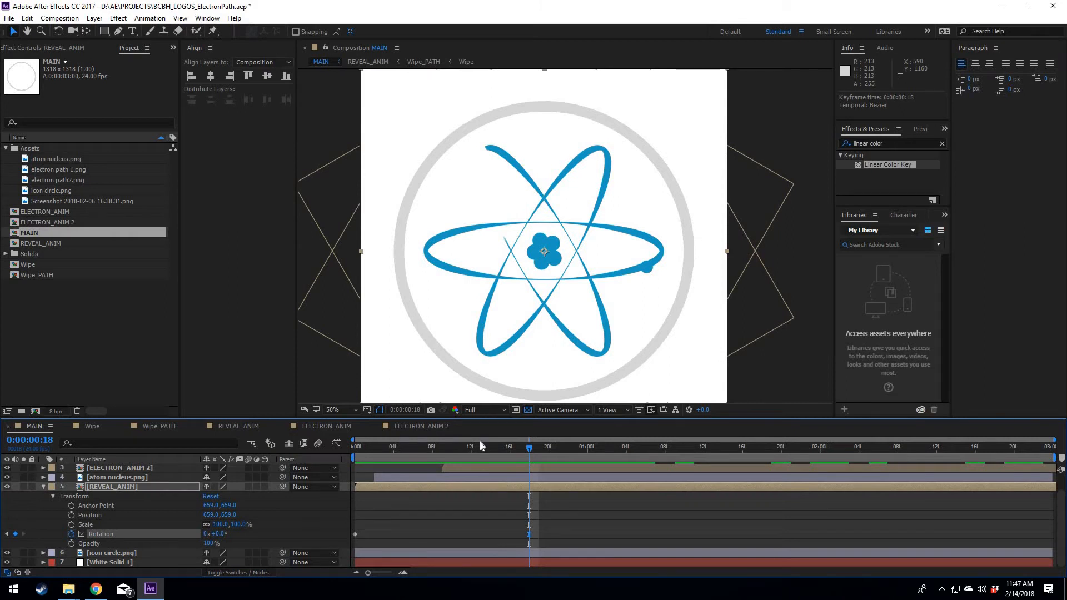
pyautogui.moveTo(450, 448); pyautogui.dragTo(568, 446)
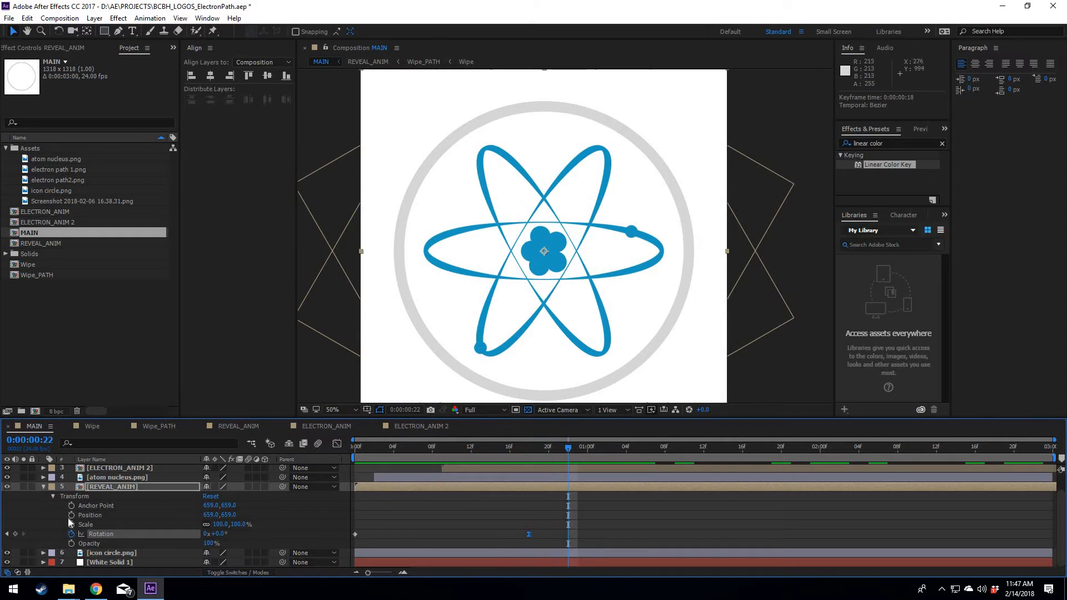
# Step: Collapse the REVEAL_ANIM layer and expand the Transform properties of the atom nucleus.png layer
pyautogui.click(44, 487)
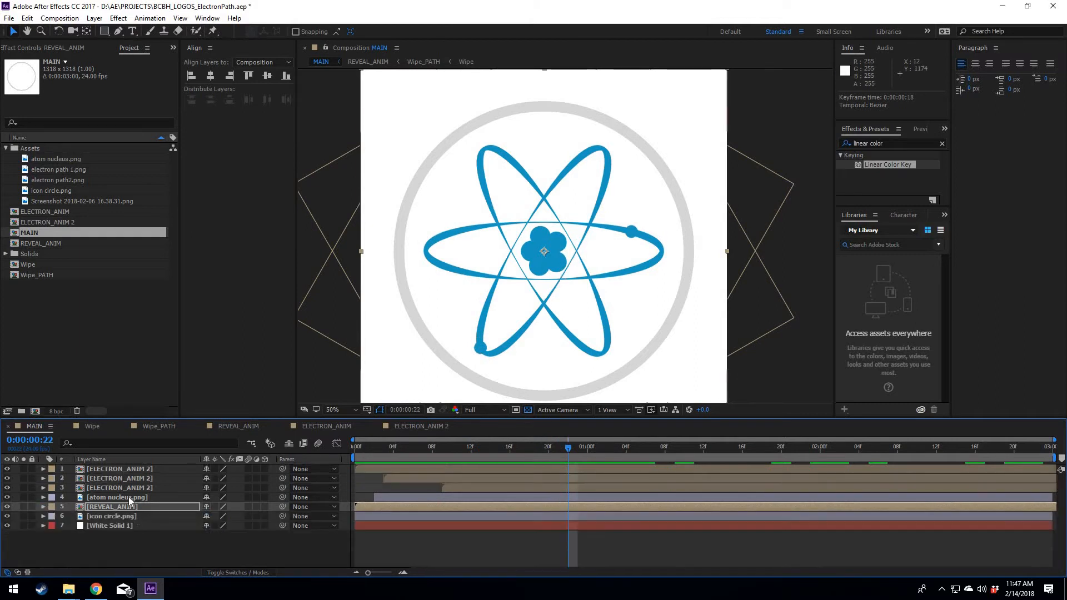
pyautogui.click(126, 516)
pyautogui.click(100, 497)
pyautogui.click(43, 497)
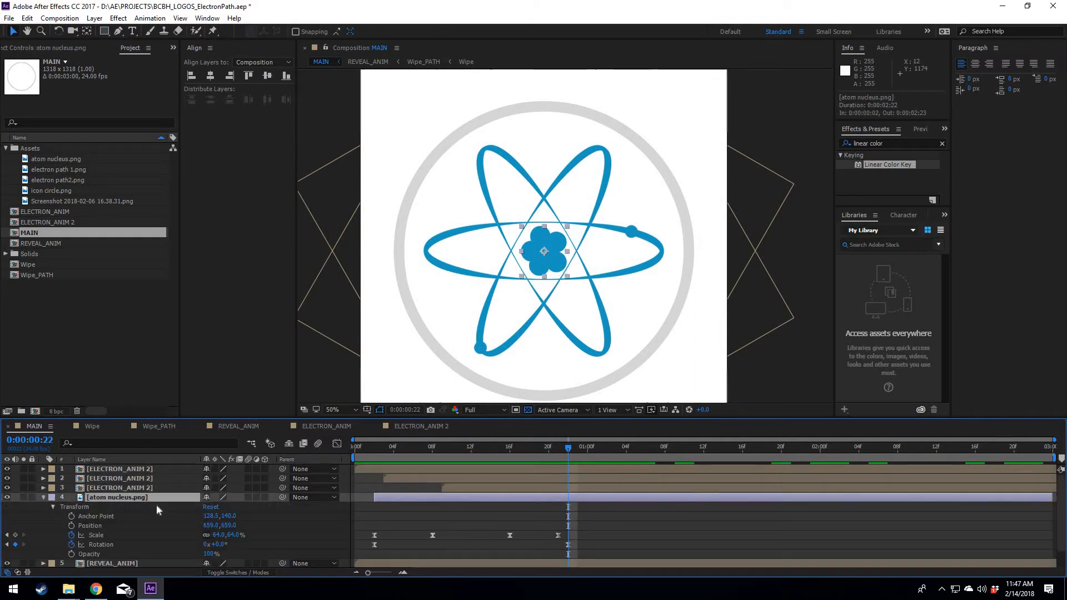
# Step: Scrub repeatedly between frames 2 and 21 to examine how the atom nucleus scales up and rotates
pyautogui.moveTo(374, 451); pyautogui.dragTo(471, 454)
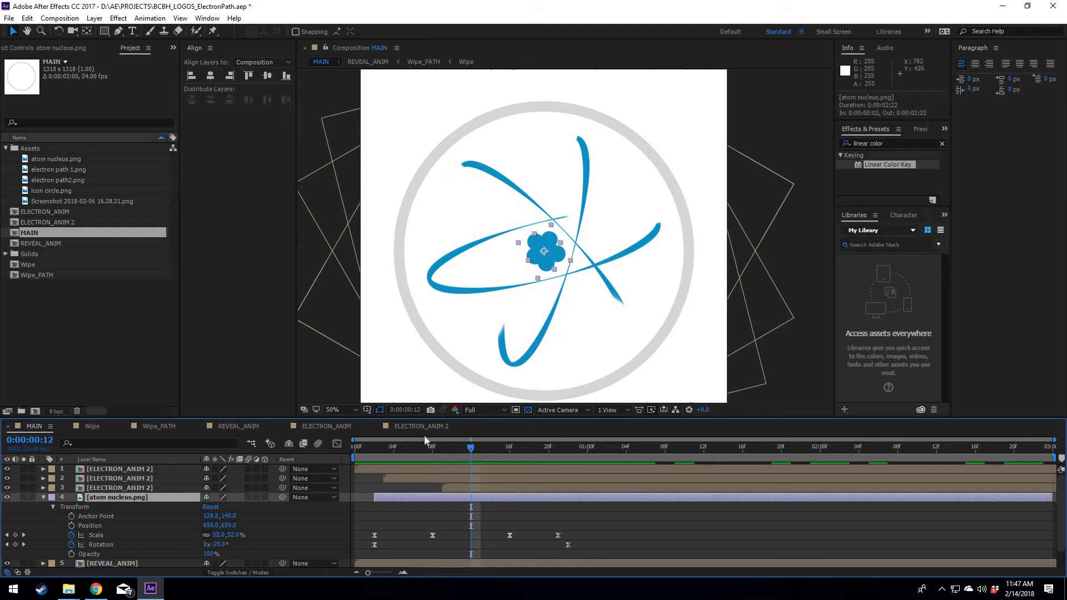
pyautogui.click(375, 448)
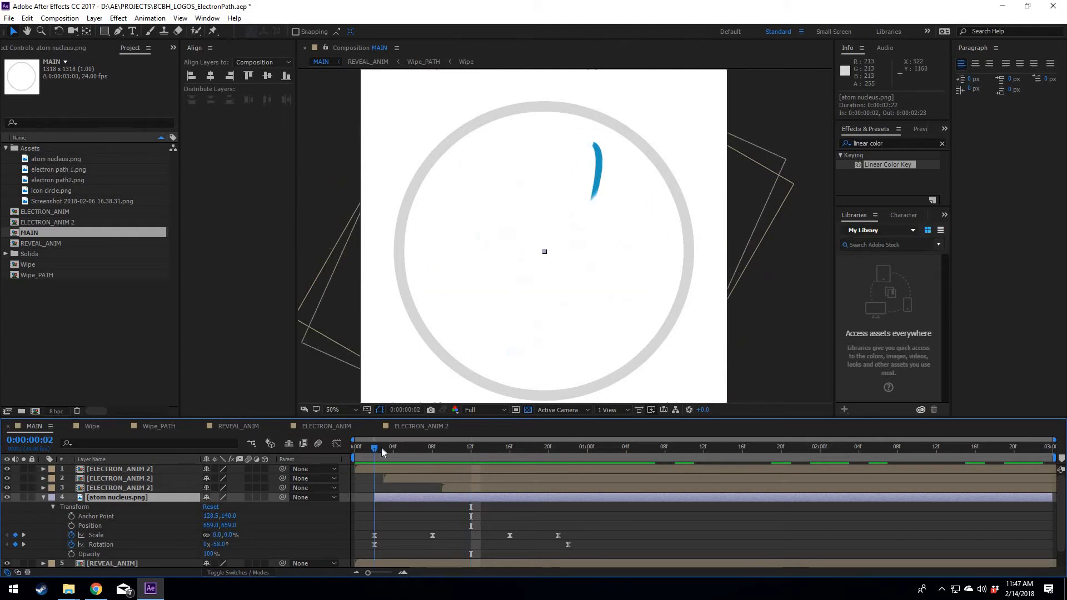
pyautogui.click(381, 448)
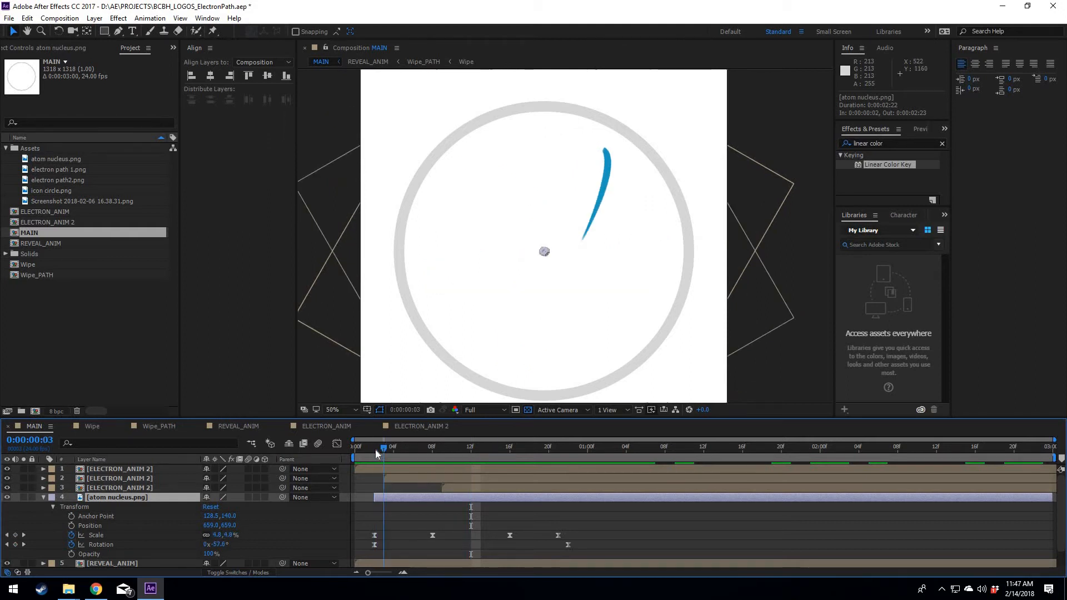
pyautogui.click(375, 450)
pyautogui.click(381, 449)
pyautogui.moveTo(407, 449); pyautogui.dragTo(520, 457)
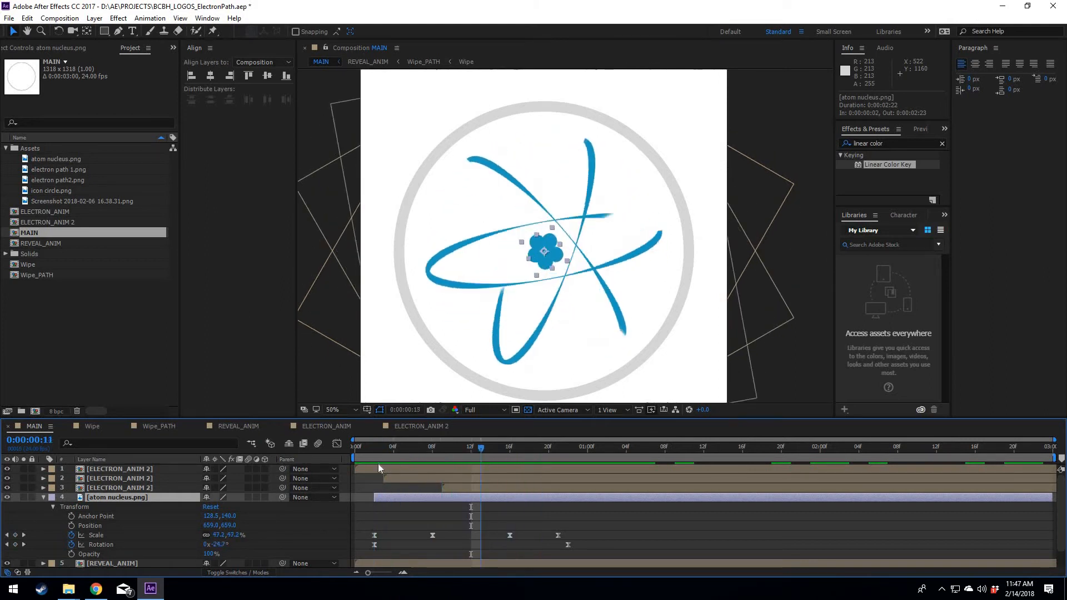
pyautogui.moveTo(378, 464); pyautogui.dragTo(561, 462)
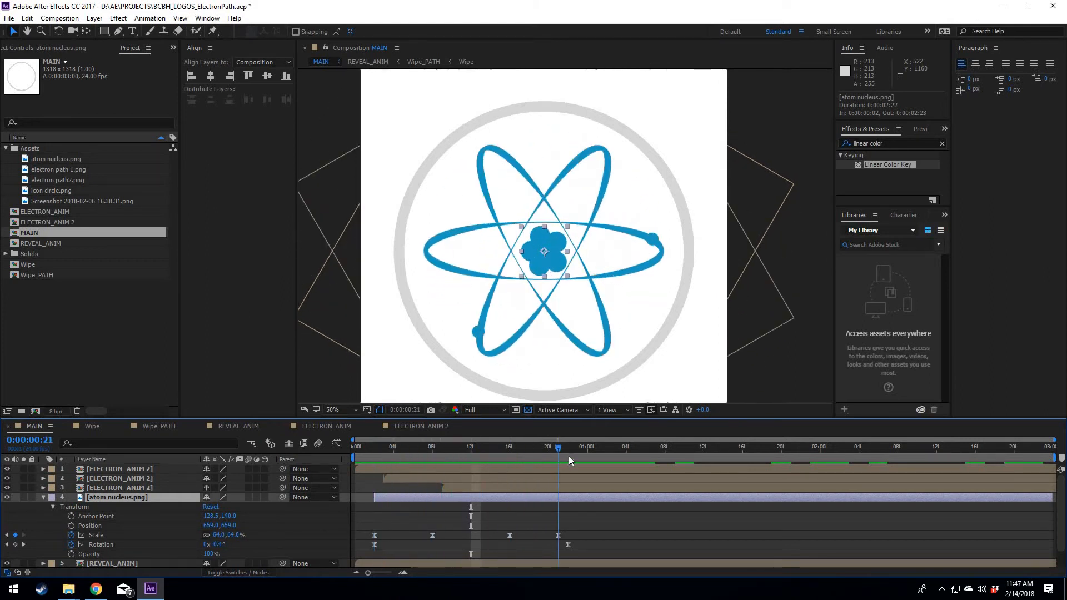
pyautogui.moveTo(385, 460)
pyautogui.mouseDown()
pyautogui.moveTo(375, 465)
pyautogui.moveTo(471, 452)
pyautogui.mouseUp()
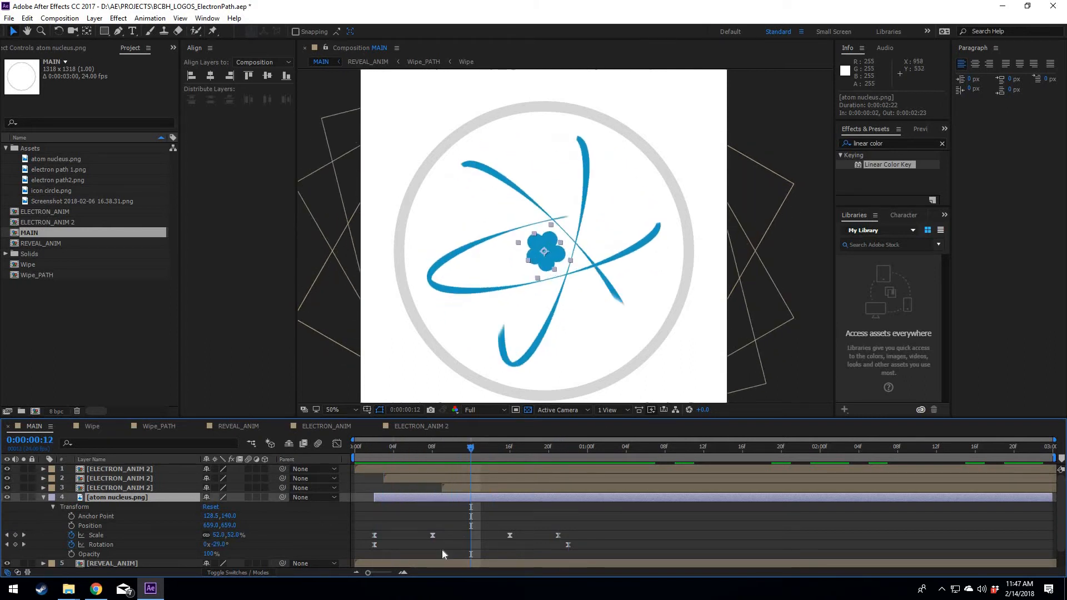
# Step: Select the nucleus's Rotation keyframe at frame 2, scrub its rotation through to frame 21, and inspect the nucleus up close
pyautogui.click(378, 445)
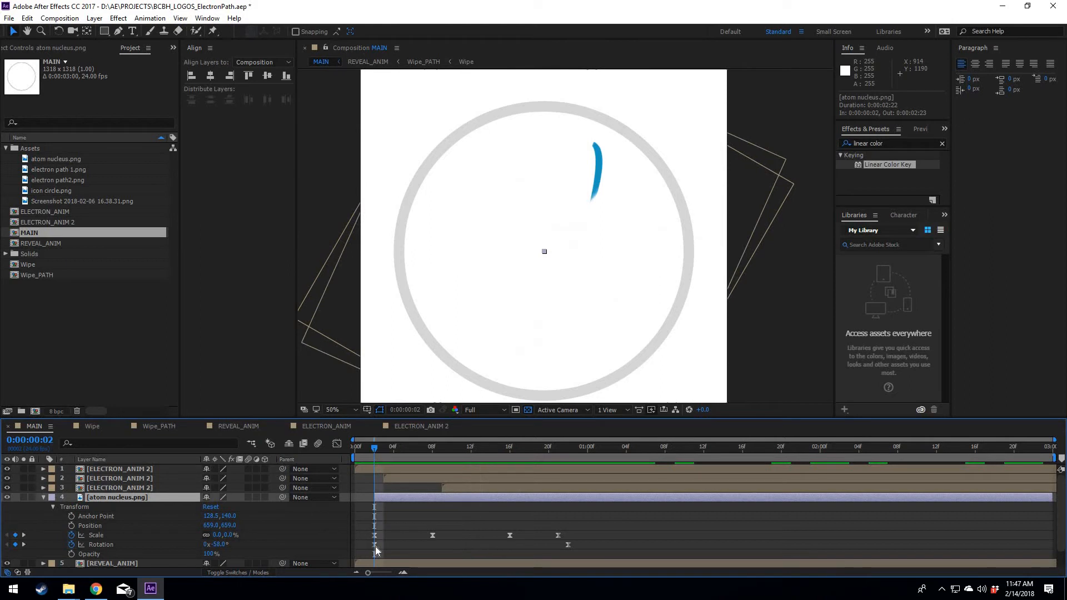
pyautogui.click(375, 544)
pyautogui.moveTo(394, 445); pyautogui.dragTo(502, 441)
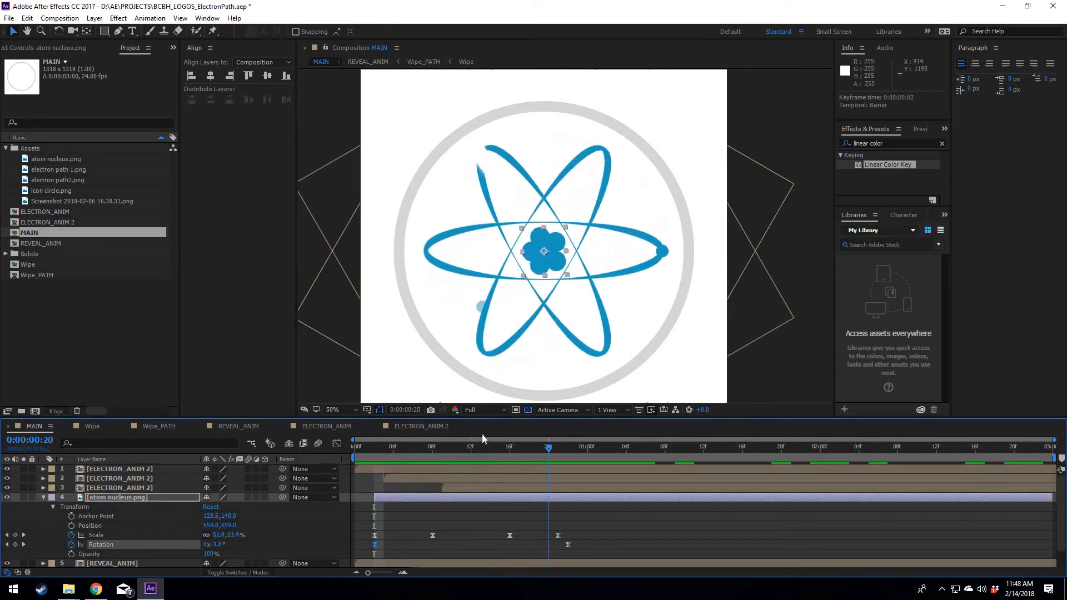
pyautogui.click(376, 445)
pyautogui.moveTo(415, 443)
pyautogui.mouseDown()
pyautogui.moveTo(458, 436)
pyautogui.moveTo(406, 444)
pyautogui.moveTo(391, 462)
pyautogui.moveTo(374, 451)
pyautogui.moveTo(558, 449)
pyautogui.mouseUp()
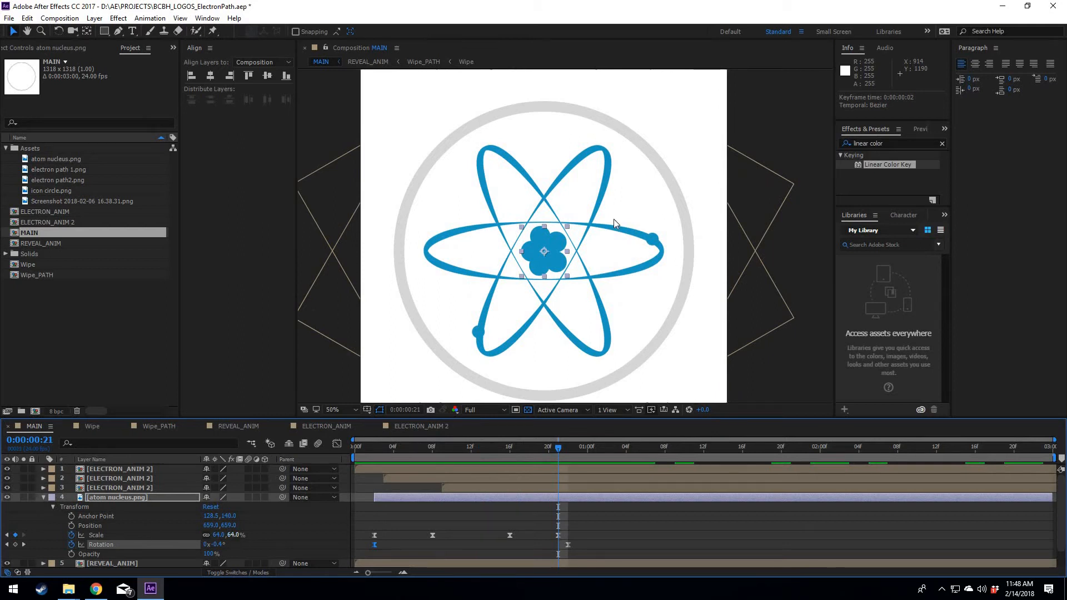
pyautogui.scroll(2, 550, 252)
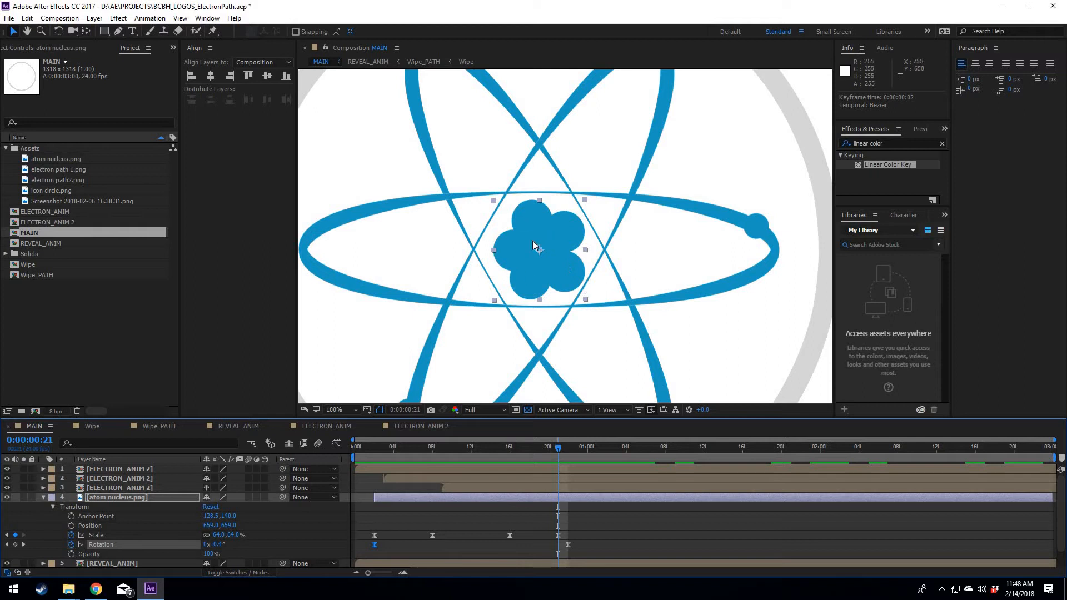
pyautogui.scroll(-2, 527, 247)
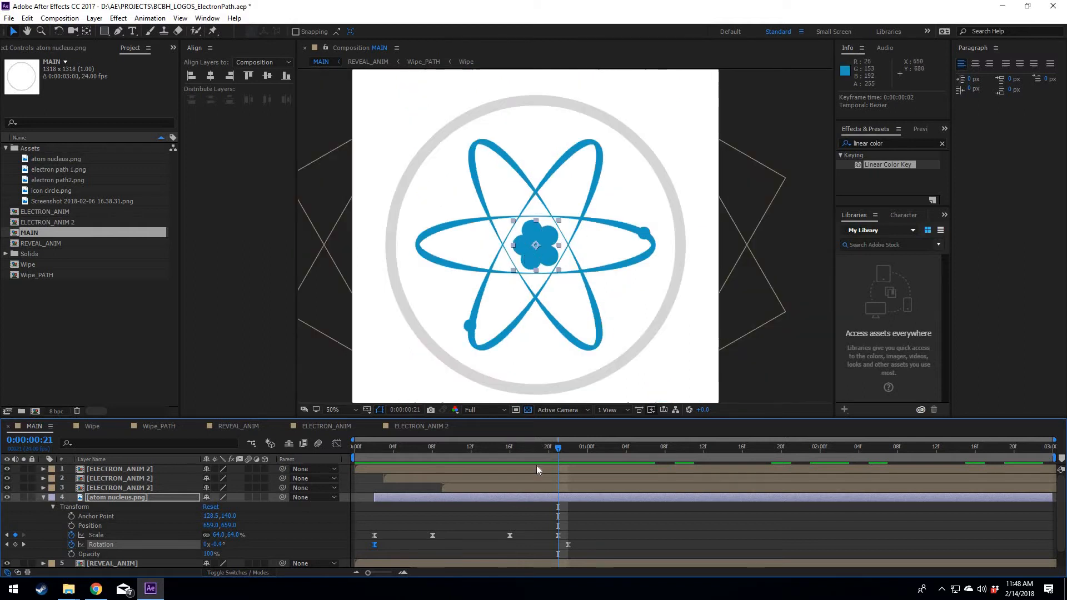
# Step: Review the nucleus's Scale keyframes, increase the Scale at the frame 8 keyframe, and scrub to check the larger overshoot
pyautogui.click(375, 449)
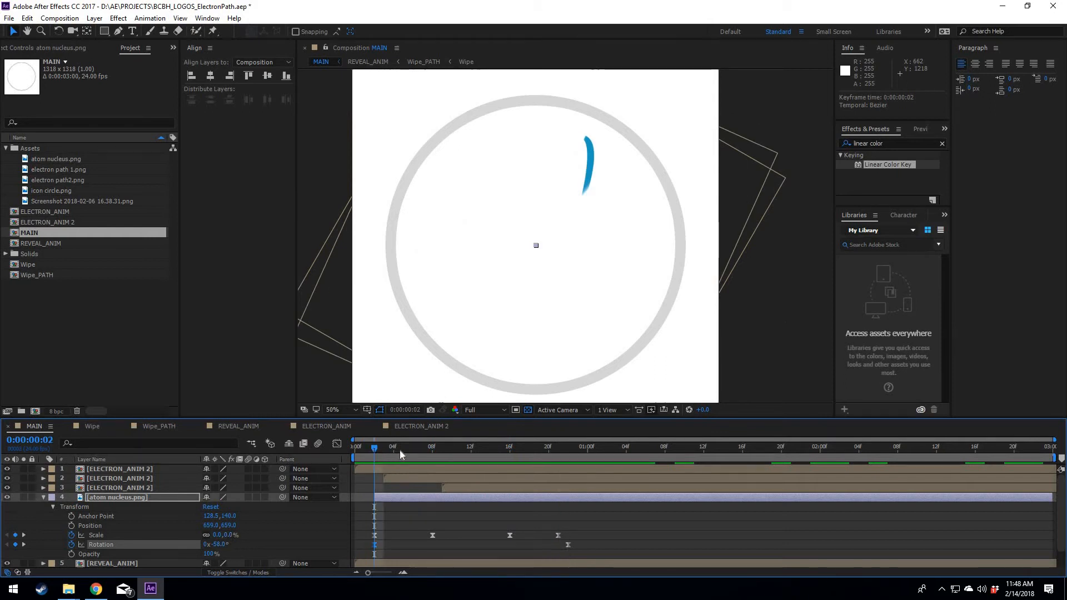
pyautogui.click(433, 453)
pyautogui.moveTo(393, 454); pyautogui.dragTo(433, 453)
pyautogui.click(559, 451)
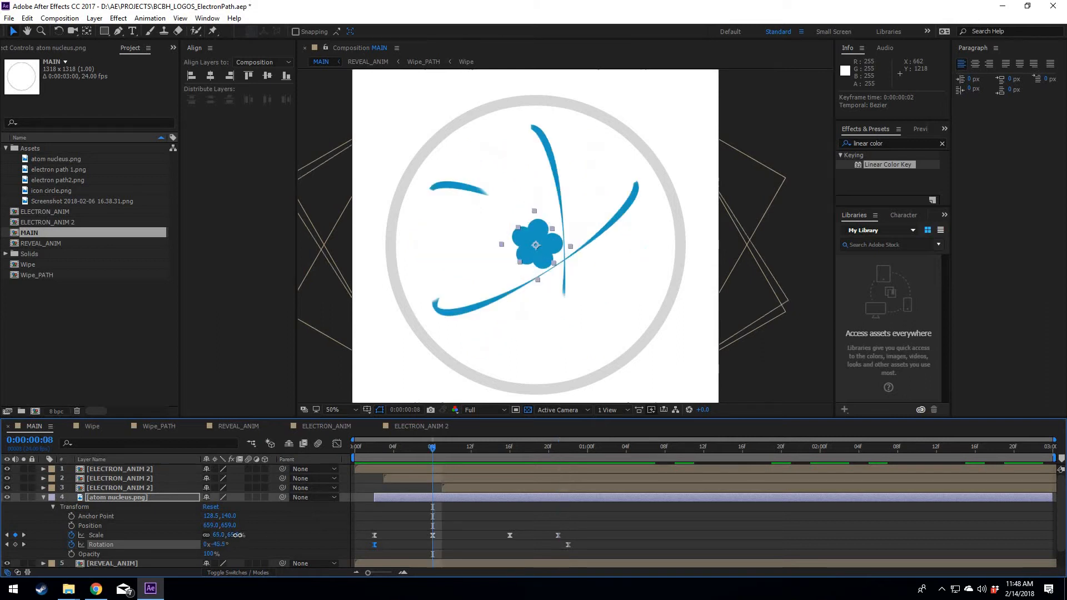
pyautogui.moveTo(245, 533); pyautogui.dragTo(252, 534)
pyautogui.moveTo(386, 448); pyautogui.dragTo(577, 438)
pyautogui.click(438, 453)
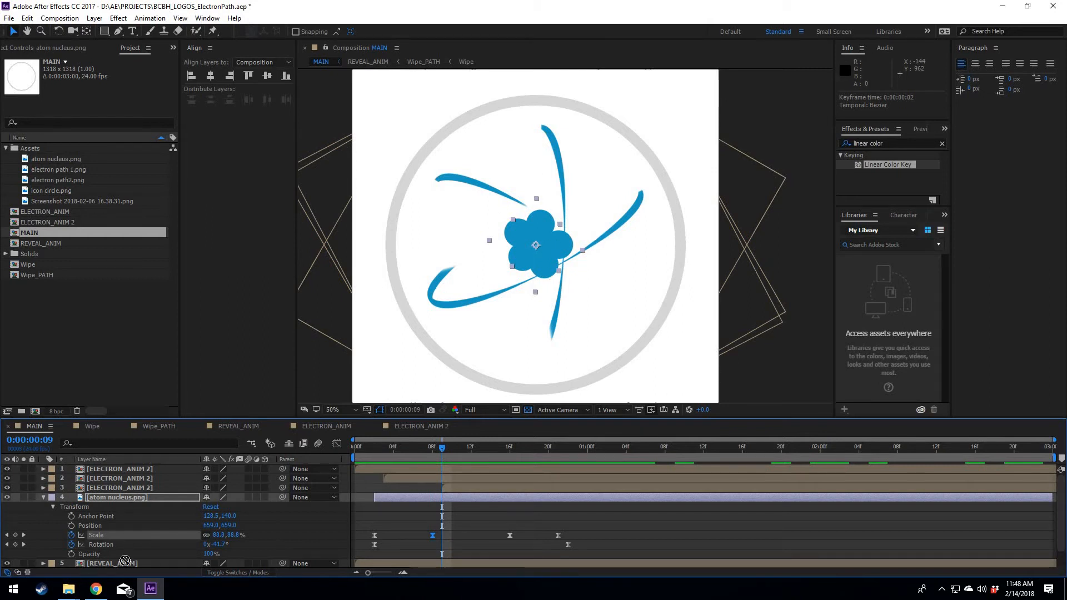
# Step: Try the atom nucleus.png layer directly below REVEAL_ANIM and inspect up close where the nucleus overlaps the electron paths
pyautogui.moveTo(133, 499); pyautogui.dragTo(136, 566)
pyautogui.scroll(-2, 136, 567)
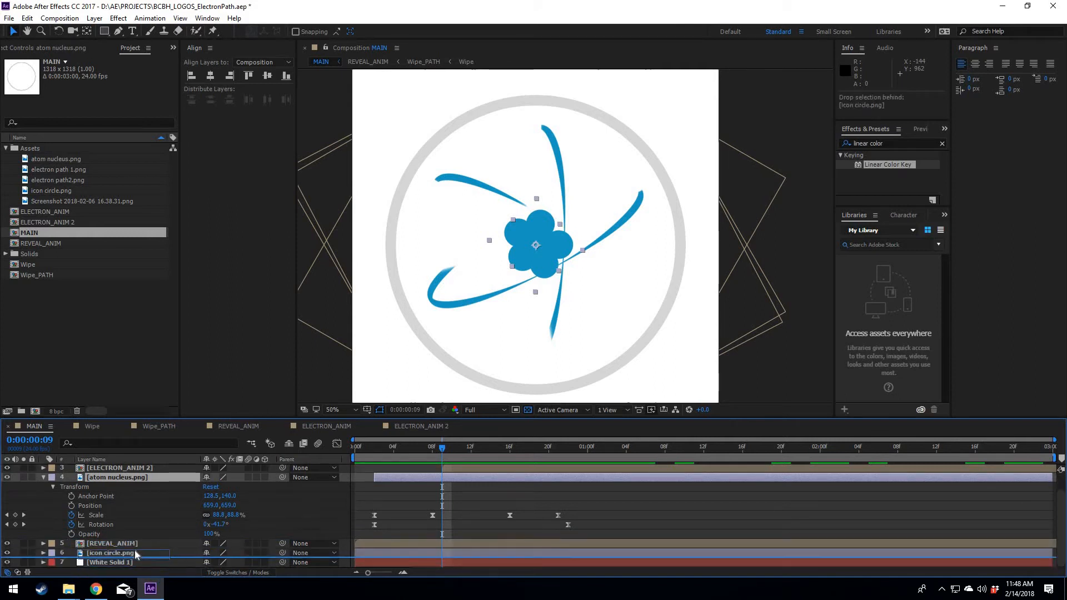
pyautogui.scroll(4, 558, 256)
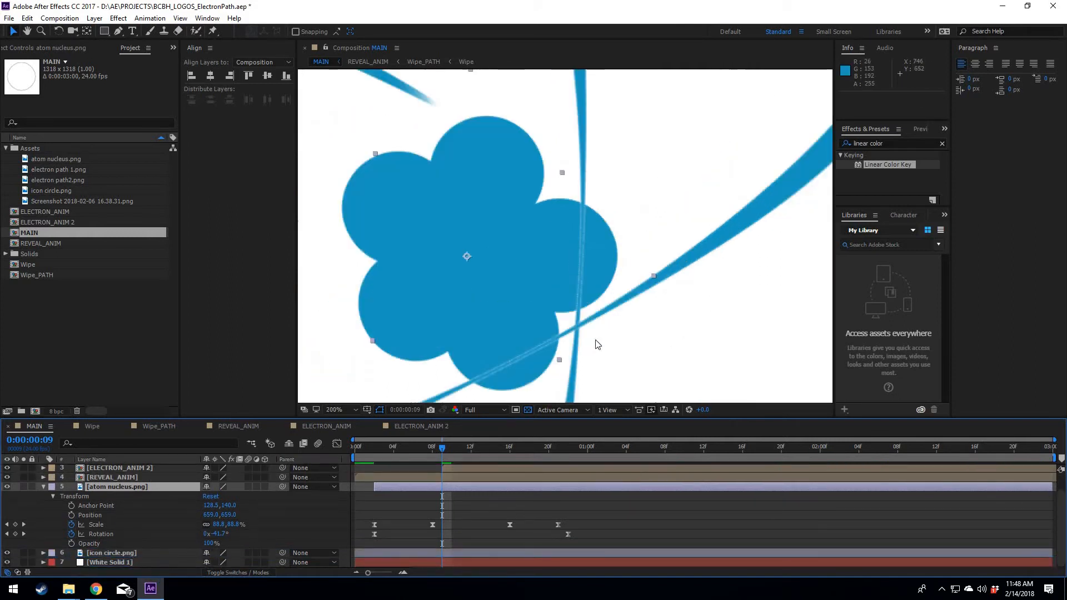
pyautogui.scroll(-6, 493, 322)
pyautogui.scroll(2, 423, 375)
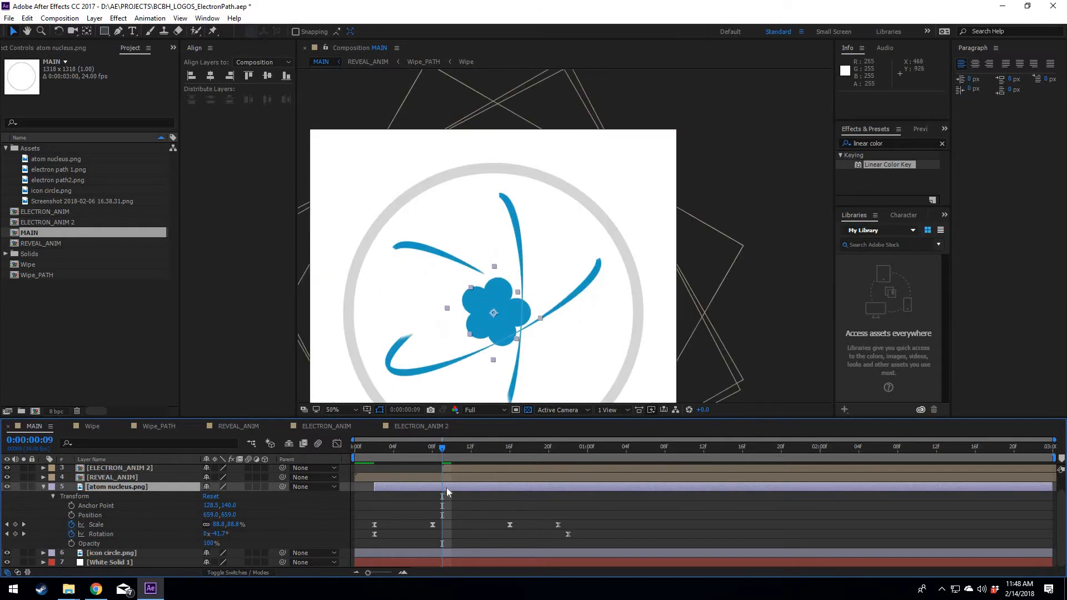
# Step: Undo the nucleus's layer reorder and its Scale increase at frame 8, and check the nucleus at frames 16 and 21
pyautogui.hotkey('ctrl', 'z')
pyautogui.press('pageup')
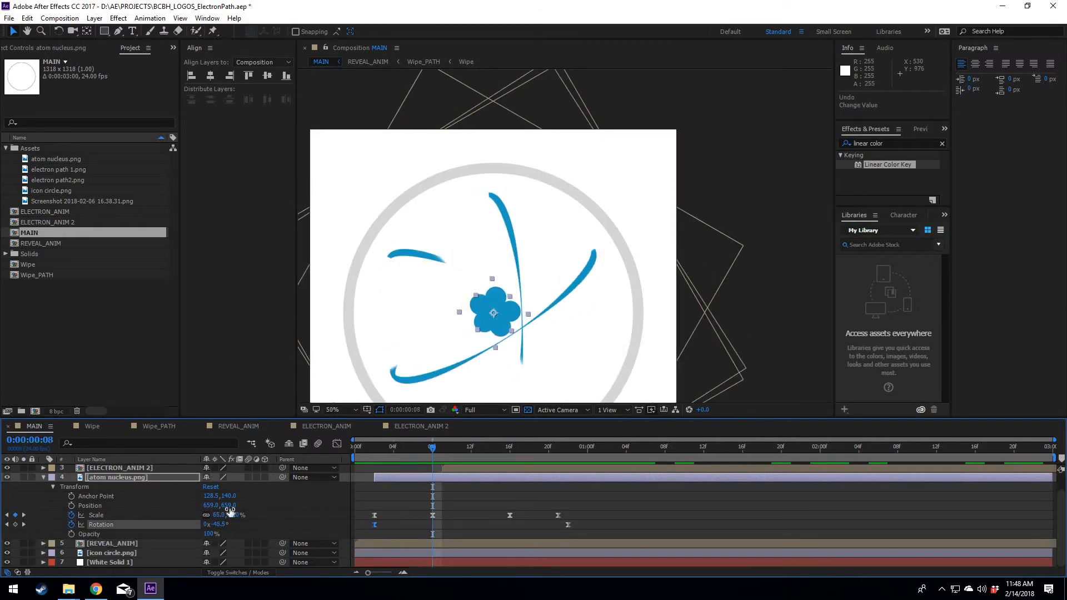
pyautogui.click(555, 448)
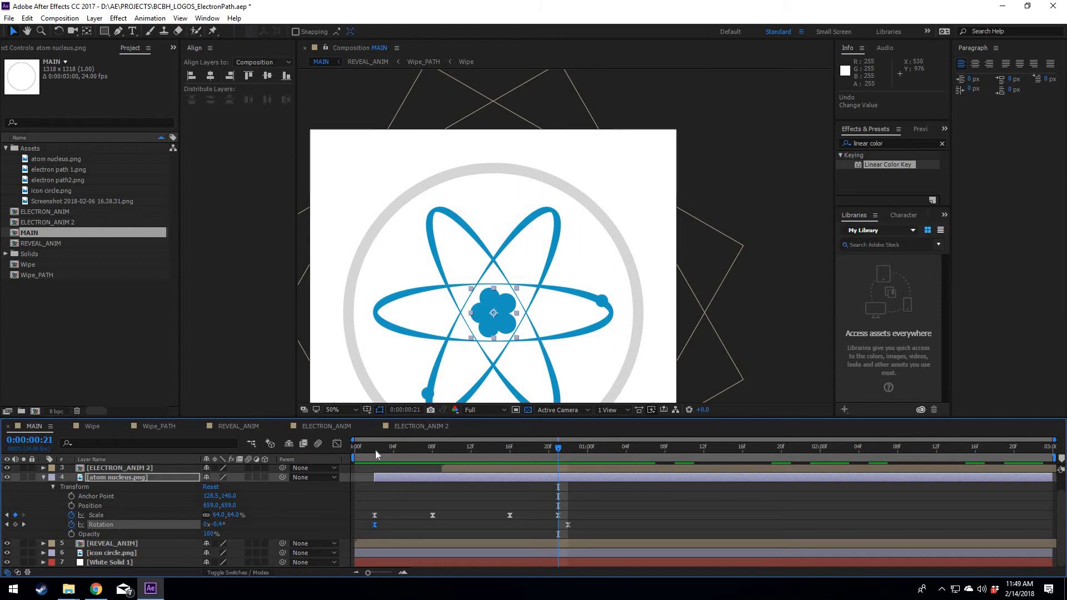
pyautogui.moveTo(375, 450); pyautogui.dragTo(509, 448)
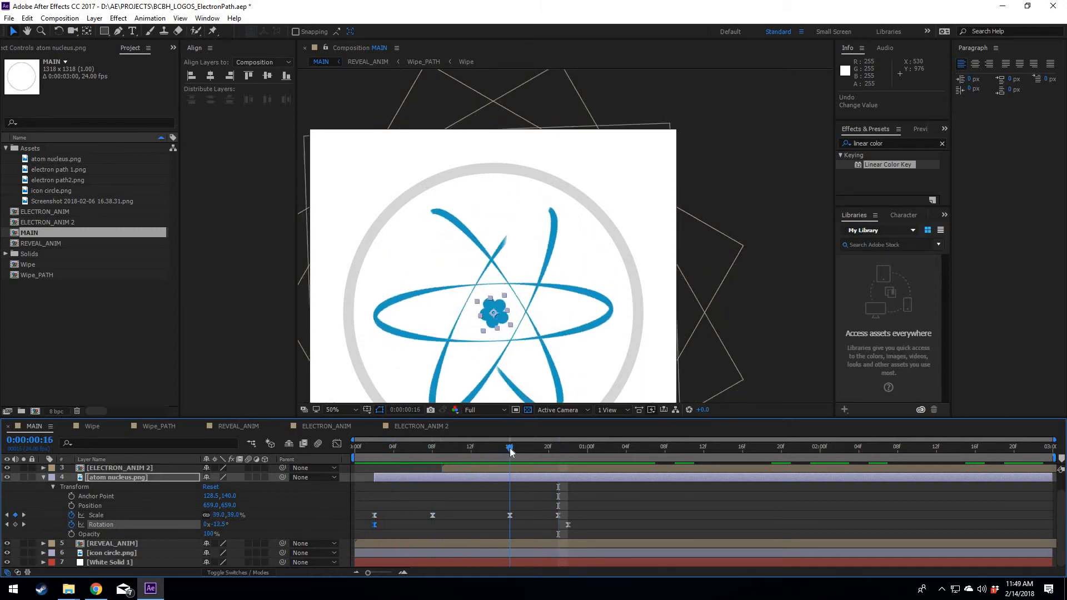
pyautogui.click(558, 449)
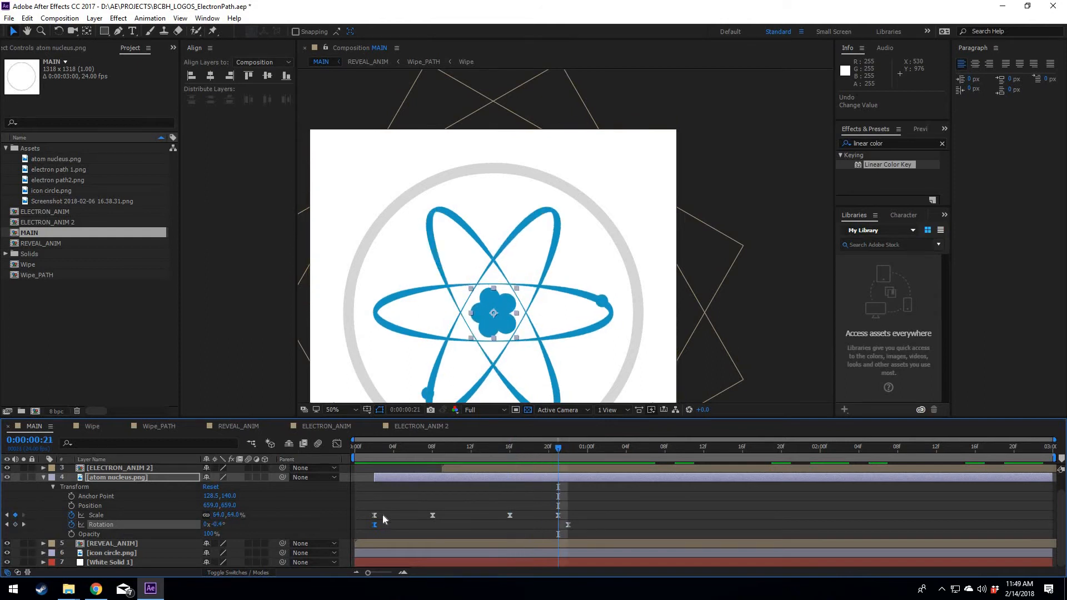
# Step: Review the nucleus's Scale keyframes between frames 2 and 8, leaving only the frame 8 keyframe selected
pyautogui.moveTo(575, 518); pyautogui.dragTo(369, 500)
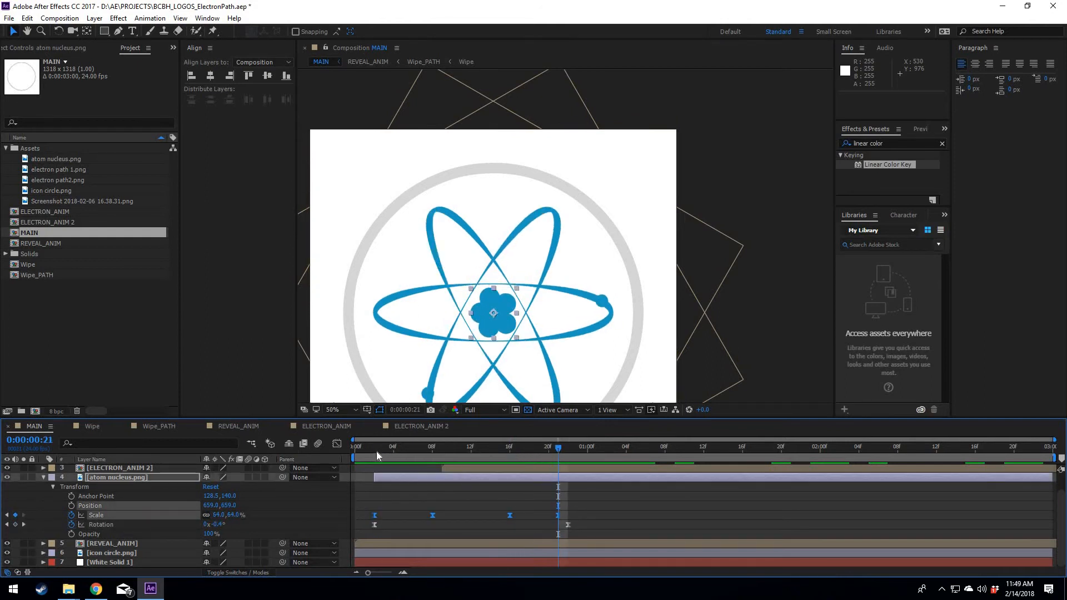
pyautogui.click(376, 448)
pyautogui.moveTo(396, 452); pyautogui.dragTo(435, 454)
pyautogui.click(535, 515)
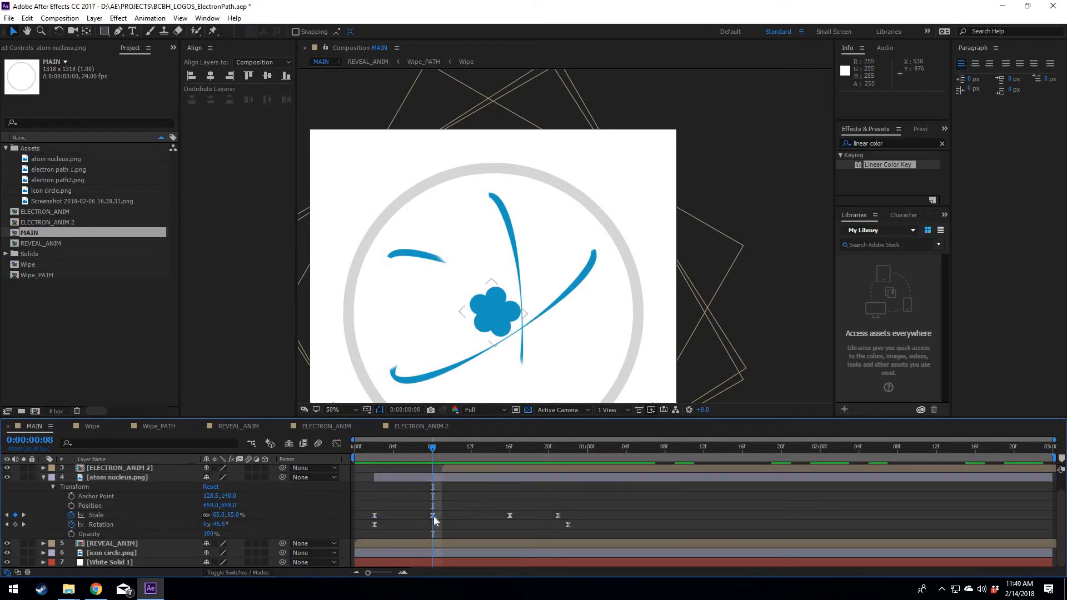
pyautogui.click(433, 516)
pyautogui.click(375, 449)
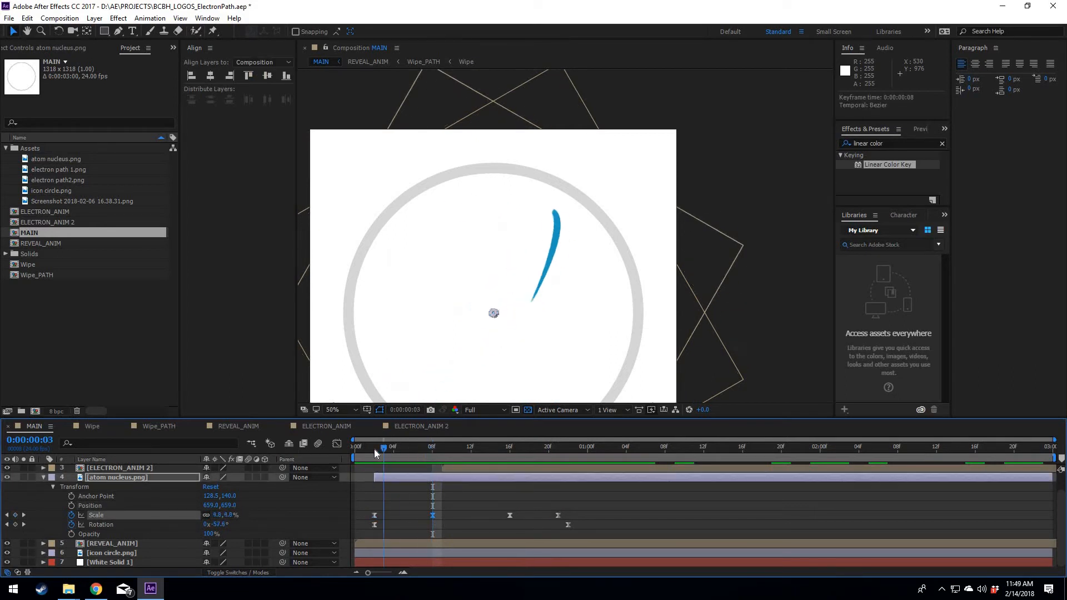
# Step: Preview the MAIN animation with the logo centred in the view, and scrub from the start to frame 22
pyautogui.press('space')
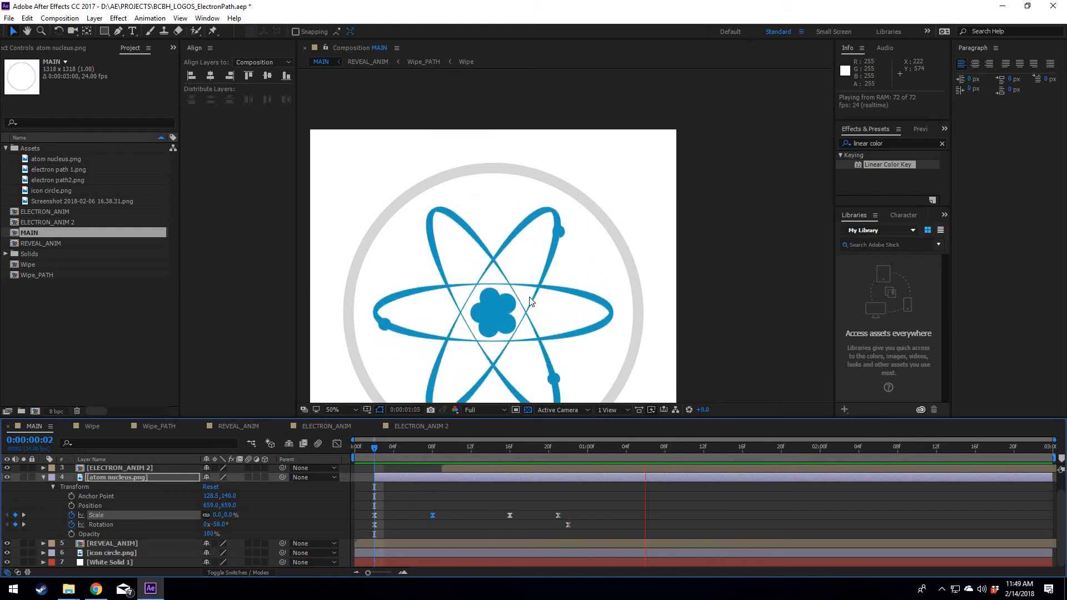
pyautogui.press('space')
pyautogui.moveTo(562, 230); pyautogui.dragTo(592, 160)
pyautogui.press('space')
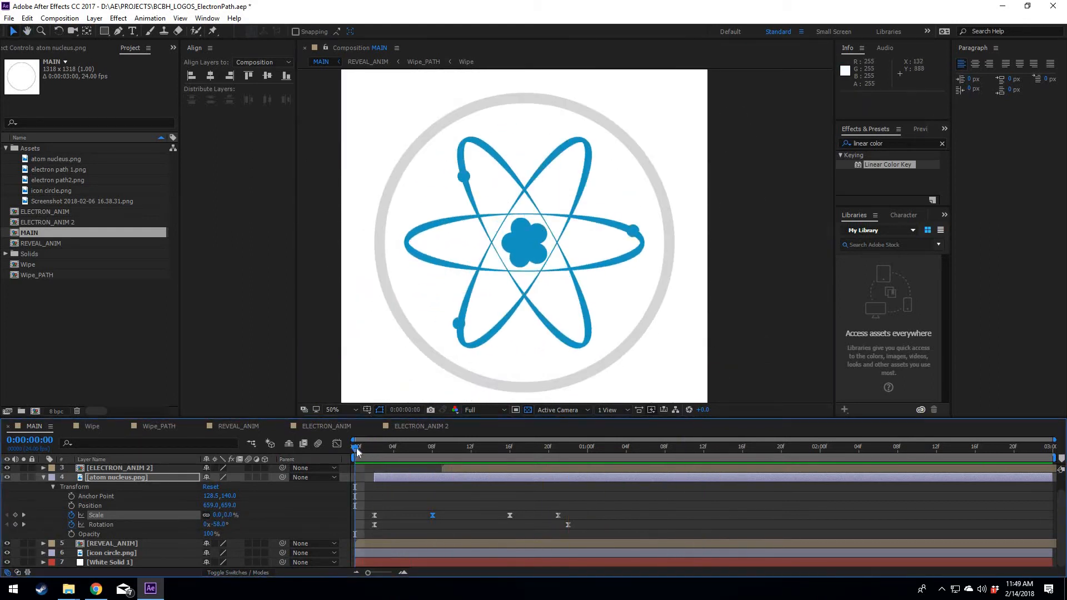
pyautogui.press('space')
pyautogui.moveTo(365, 448); pyautogui.dragTo(551, 445)
pyautogui.click(569, 446)
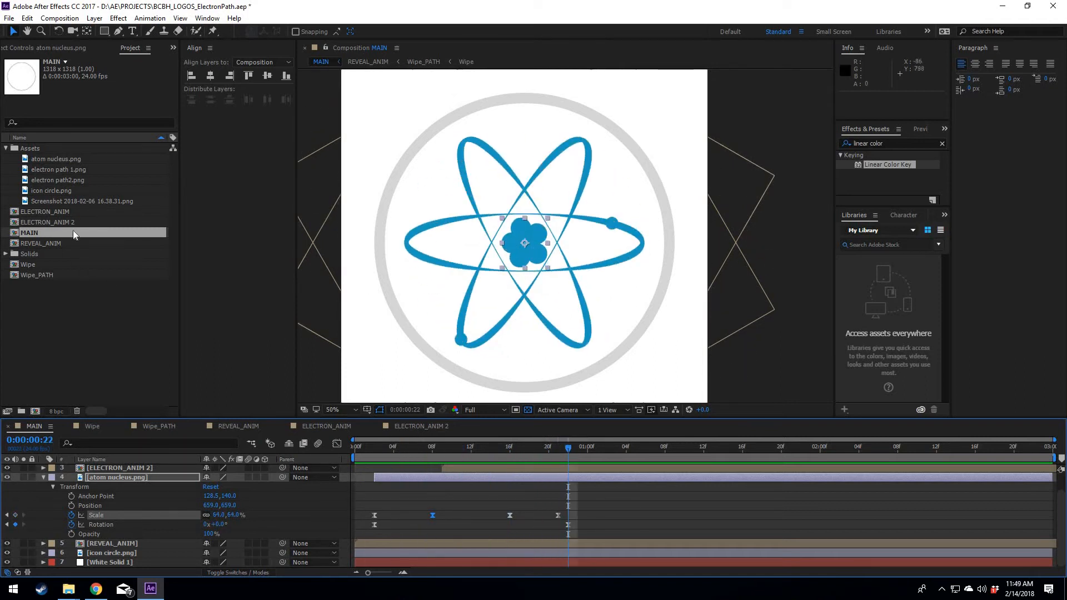
# Step: Open the ELECTRON_ANIM composition and look over its electron path 1.png and Shape Layer 5 layers
pyautogui.doubleClick(57, 213)
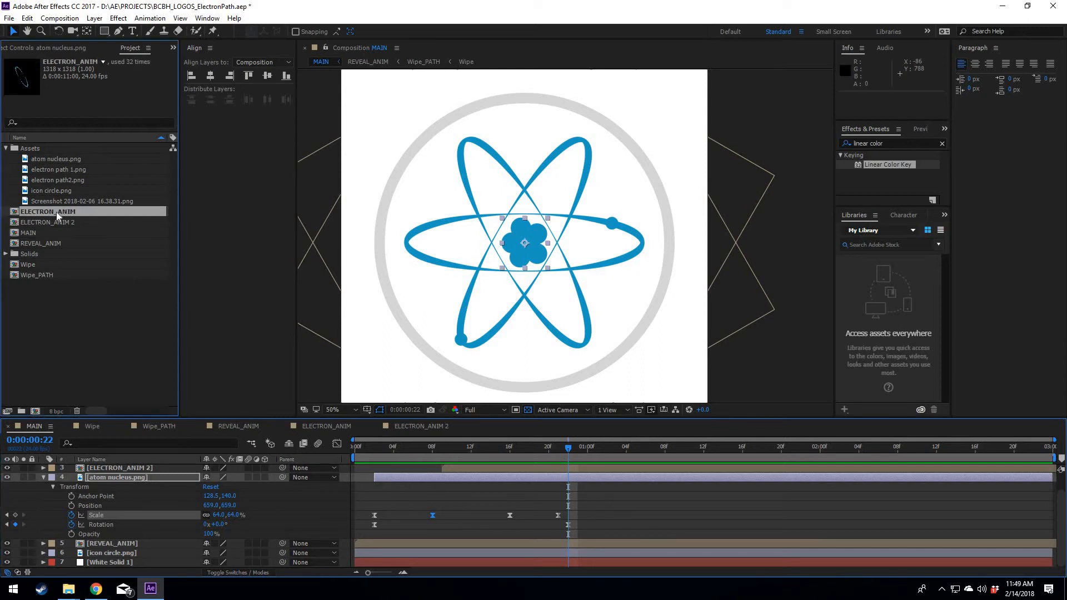
pyautogui.scroll(-1, 494, 278)
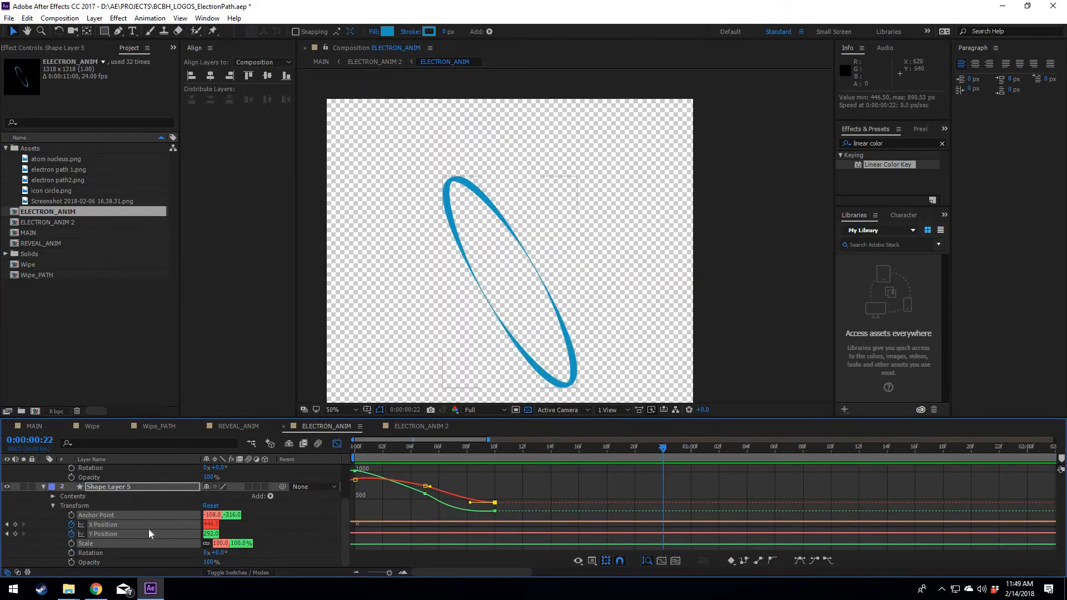
pyautogui.scroll(2, 150, 532)
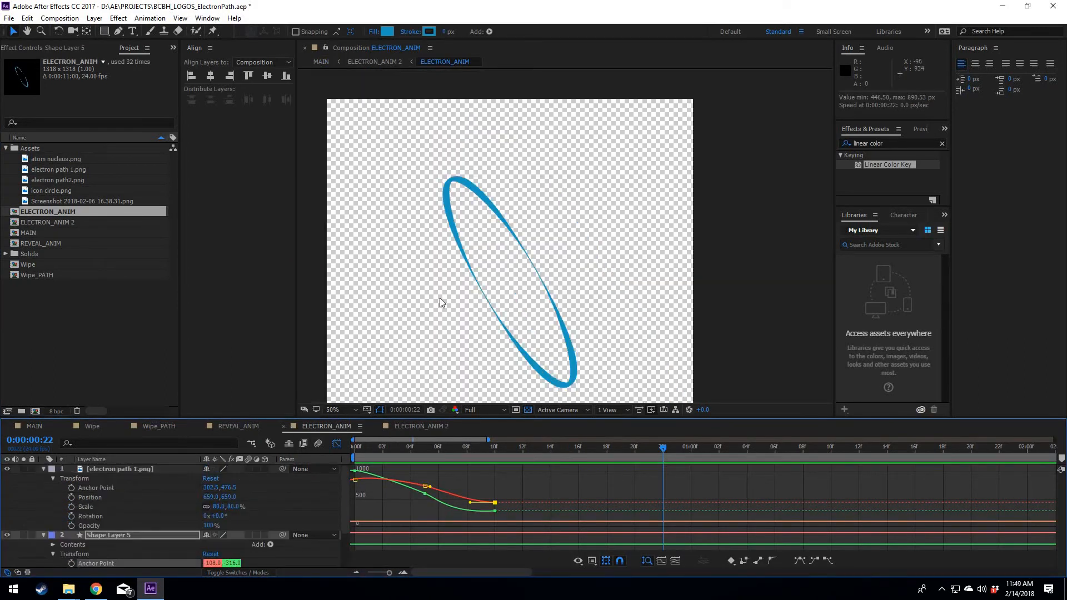
# Step: Hide and show the electron path 1.png layer repeatedly to see what it contributes to the composition
pyautogui.click(153, 469)
pyautogui.click(7, 469)
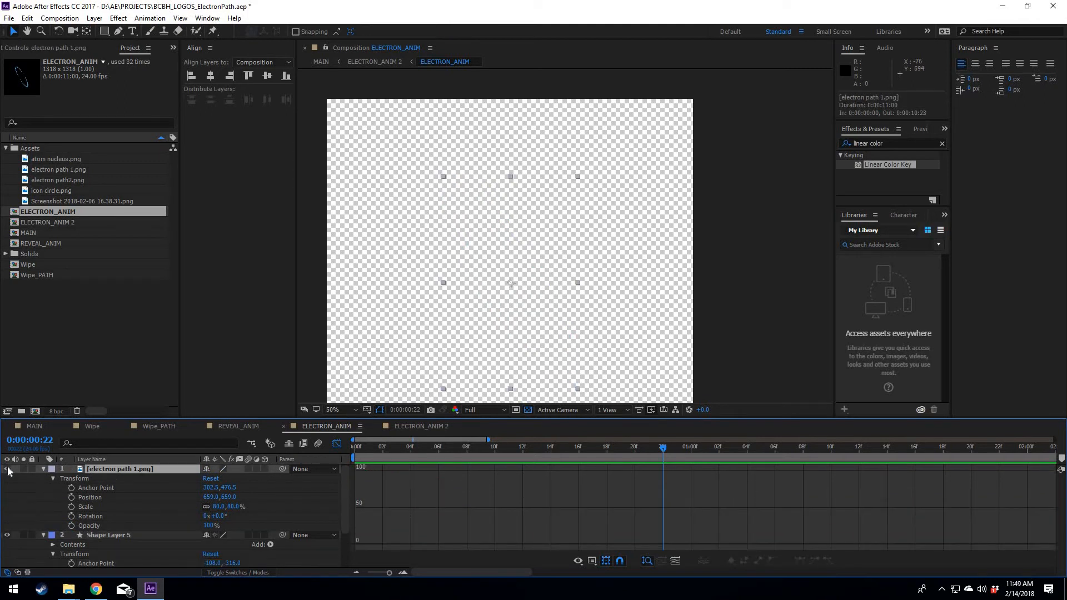
pyautogui.click(8, 470)
pyautogui.click(7, 470)
pyautogui.click(8, 470)
pyautogui.scroll(-1, 488, 273)
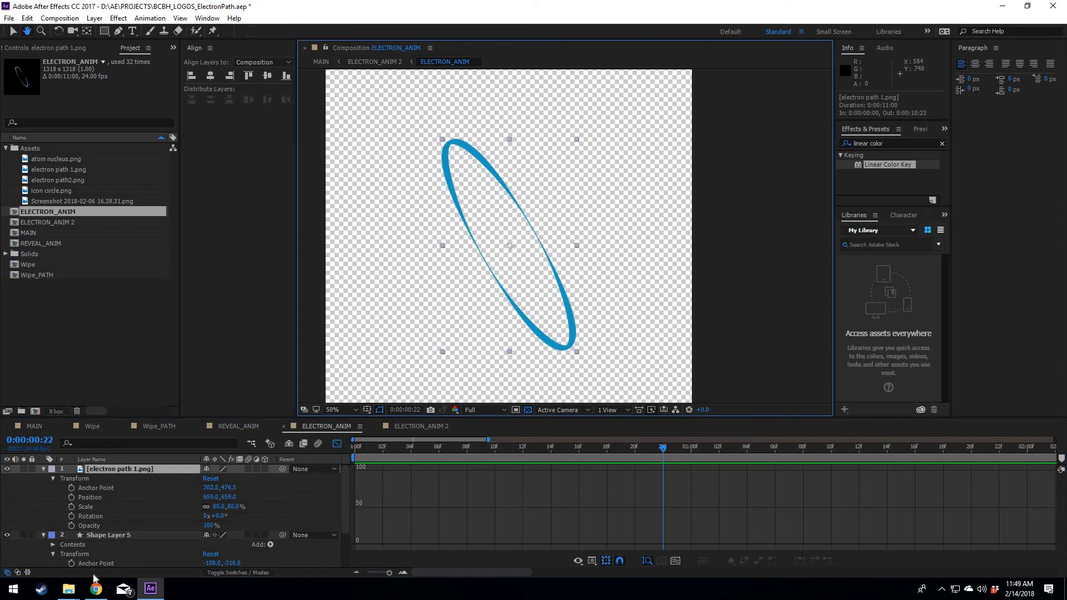
# Step: Select Shape Layer 5, return to frame 0, and switch the timeline from the Graph Editor to its X and Y Position keyframes
pyautogui.click(132, 536)
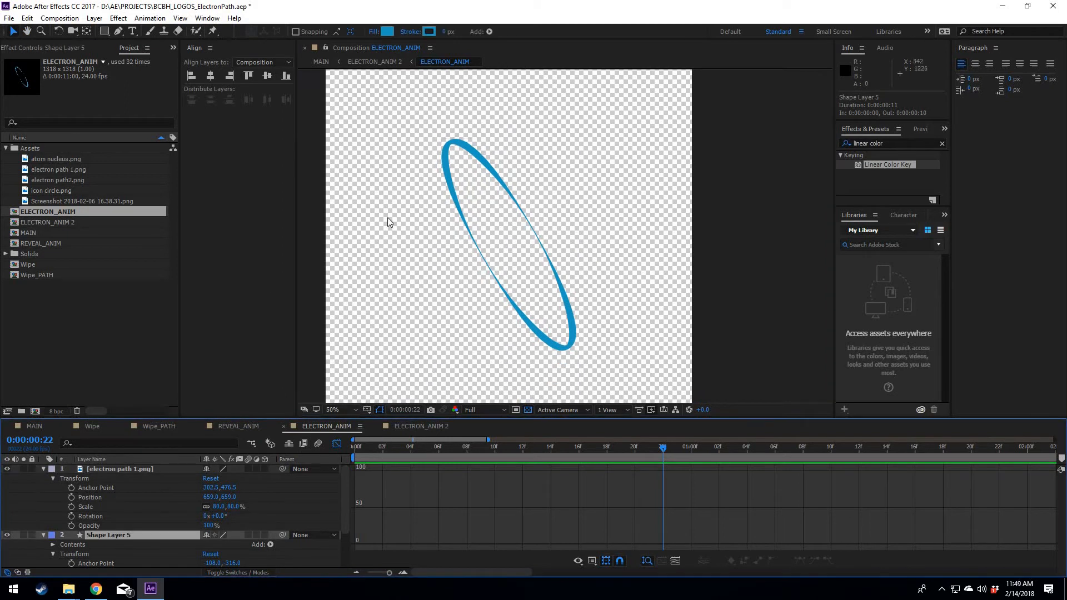
pyautogui.press('Home')
pyautogui.scroll(-2, 489, 488)
pyautogui.scroll(-3, 489, 488)
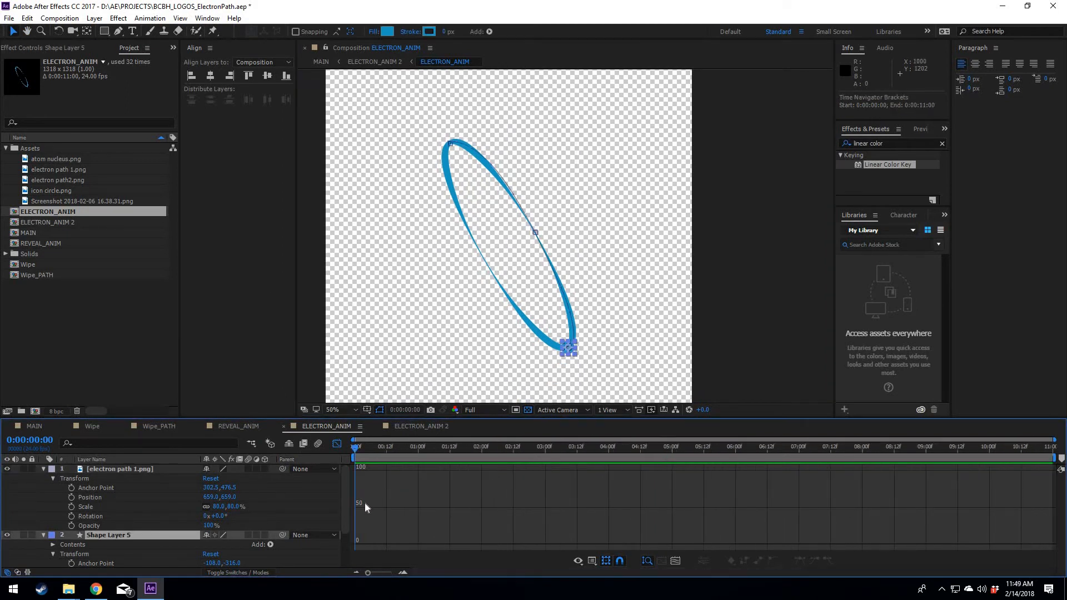
pyautogui.scroll(4, 353, 510)
pyautogui.scroll(-2, 233, 520)
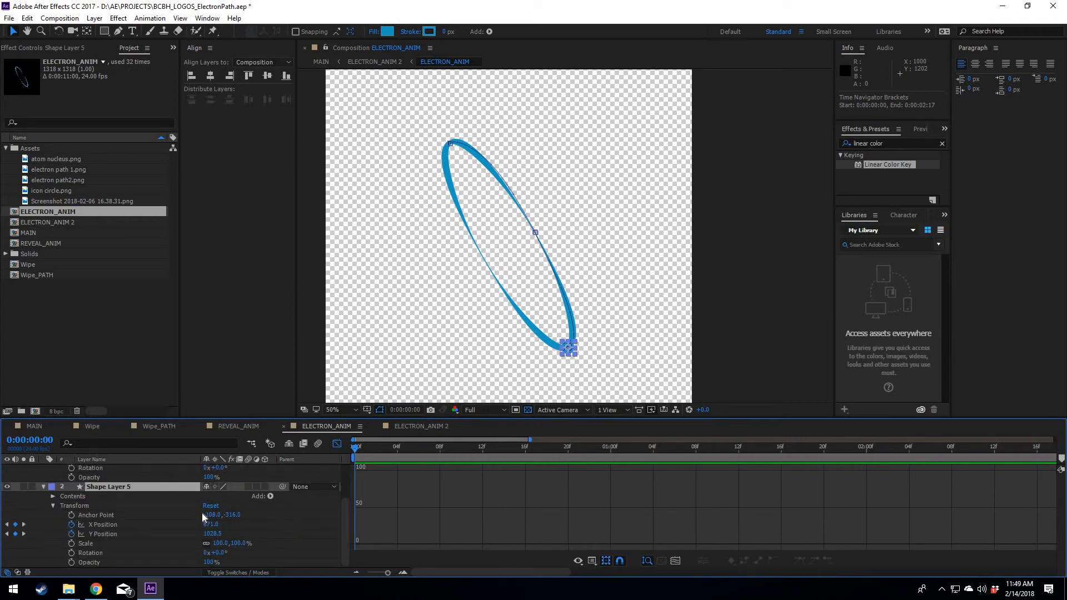
pyautogui.click(338, 445)
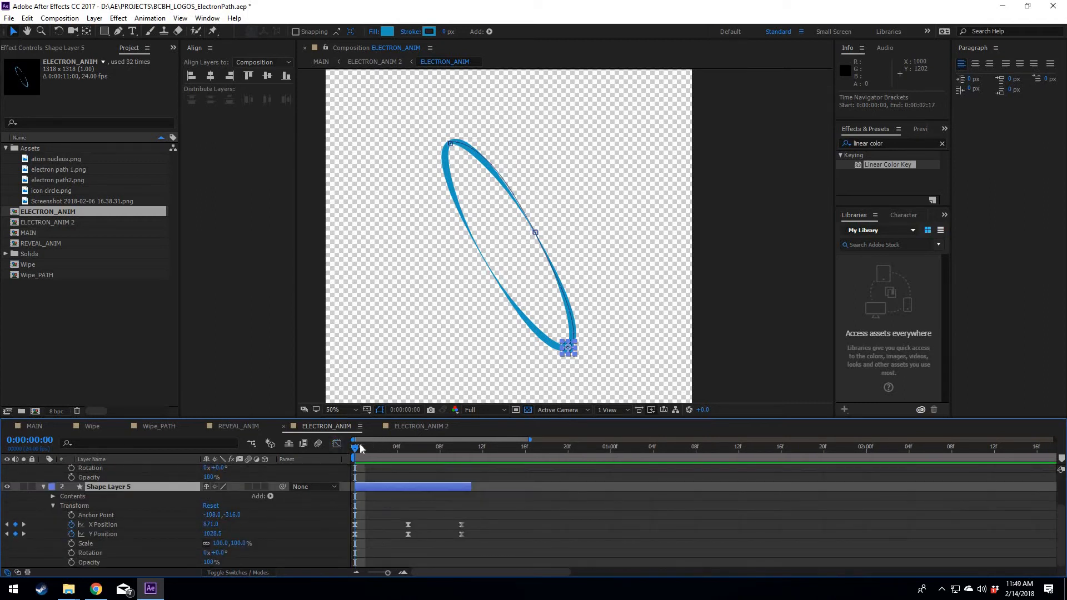
# Step: Scrub the start of the electron's motion, return to frame 0, and select the electron path 1.png layer
pyautogui.moveTo(367, 451); pyautogui.dragTo(421, 447)
pyautogui.moveTo(349, 450); pyautogui.dragTo(349, 450)
pyautogui.click(497, 305)
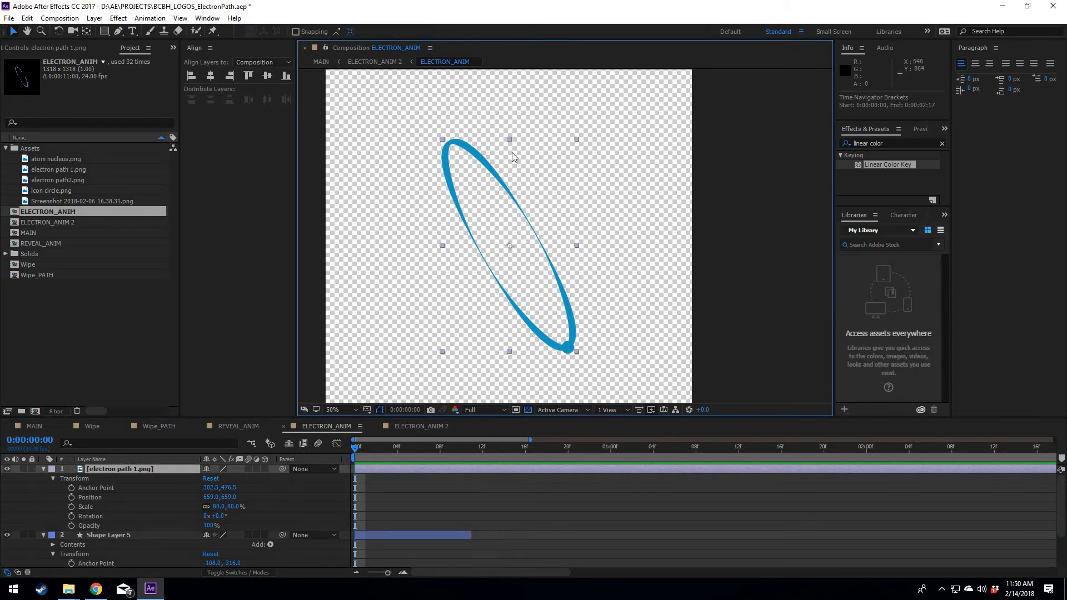
pyautogui.moveTo(356, 450)
pyautogui.mouseDown()
pyautogui.moveTo(370, 460)
pyautogui.moveTo(351, 459)
pyautogui.mouseUp()
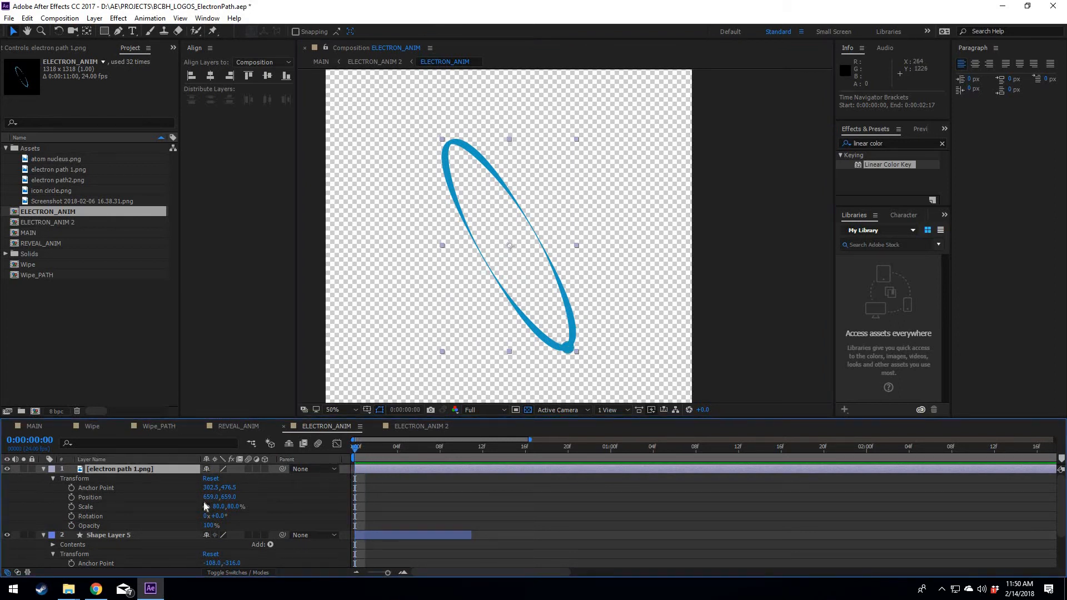
# Step: Select Shape Layer 5 and examine the electron's position on the path at its keyframes on frames 0, 10 and 5
pyautogui.click(143, 536)
pyautogui.scroll(2, 585, 361)
pyautogui.moveTo(594, 349); pyautogui.dragTo(613, 312)
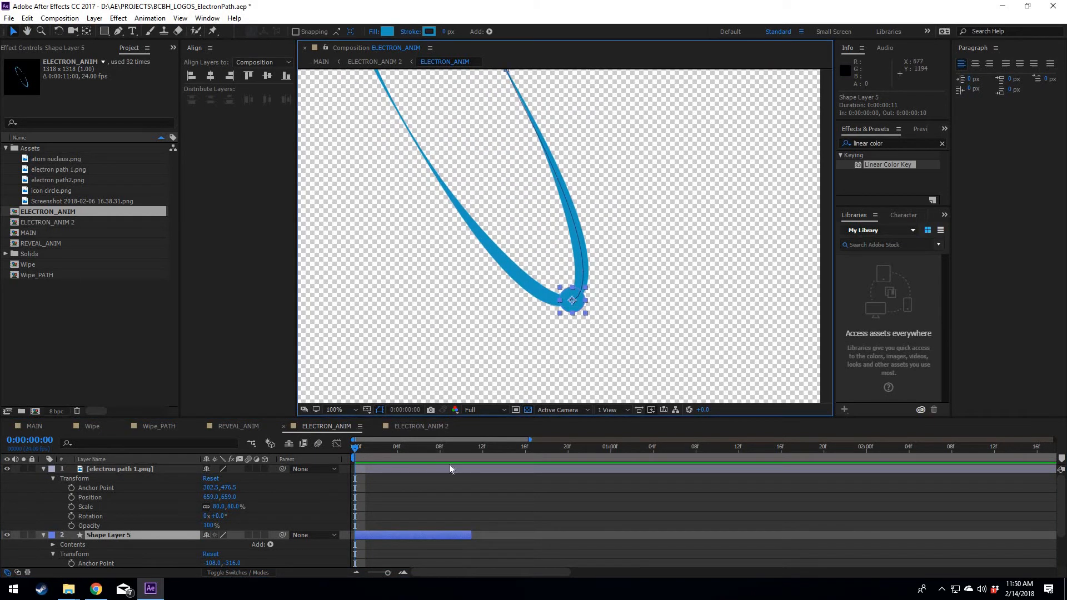
pyautogui.scroll(-3, 419, 483)
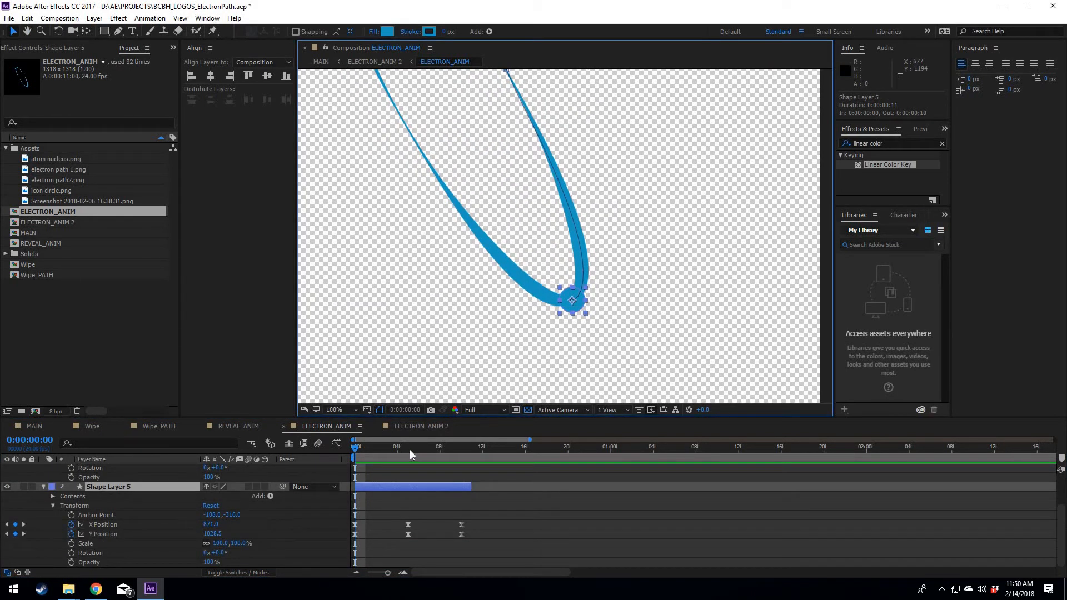
pyautogui.moveTo(412, 448); pyautogui.dragTo(461, 448)
pyautogui.scroll(-2, 538, 275)
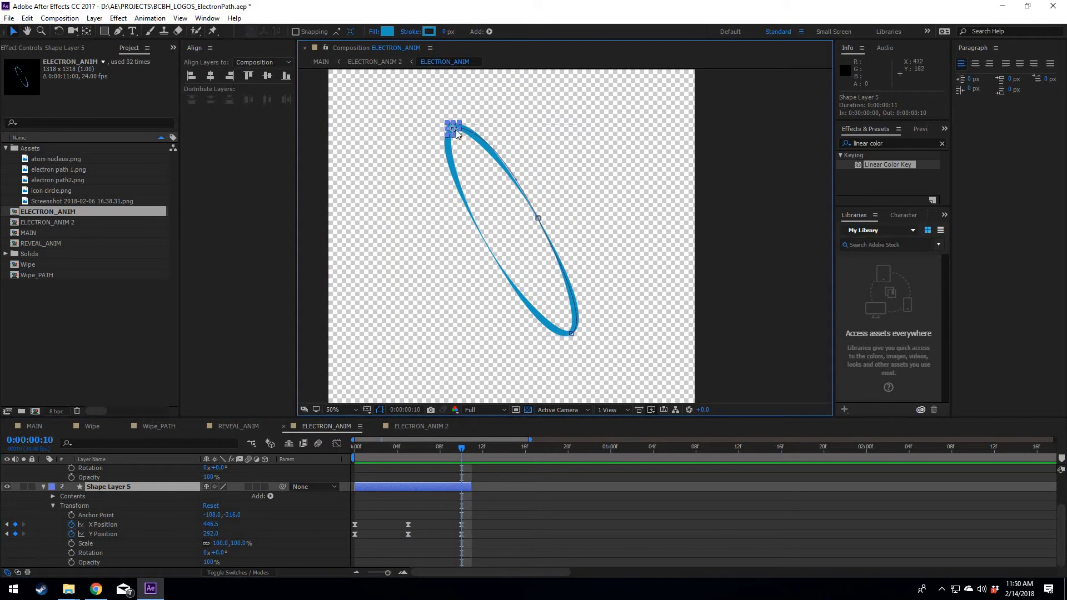
pyautogui.click(408, 448)
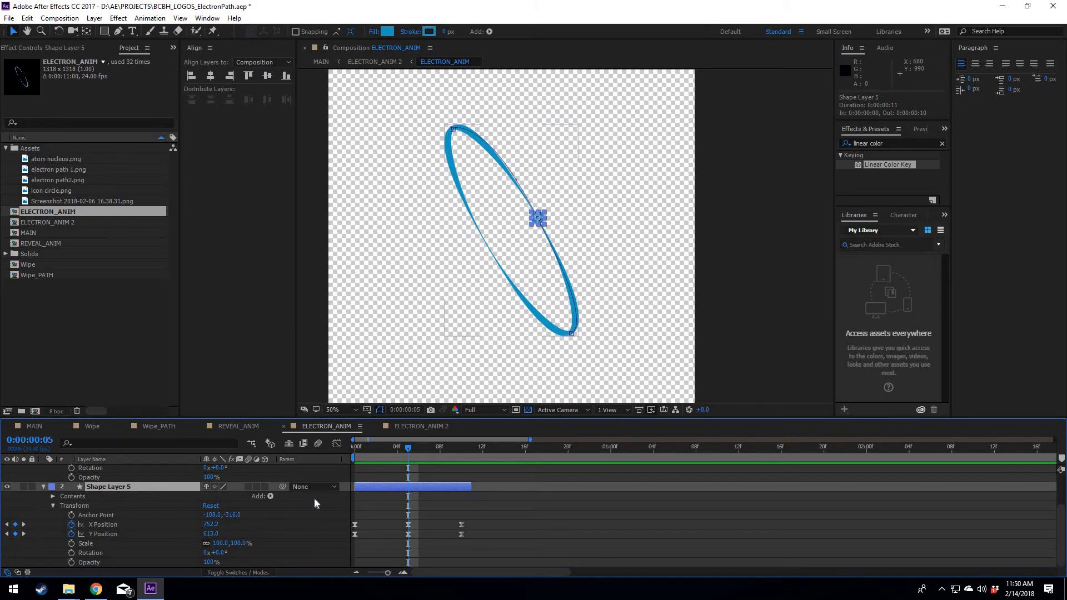
# Step: Select all X and Y Position keyframes of Shape Layer 5 and examine their curves in the Graph Editor
pyautogui.moveTo(361, 556); pyautogui.dragTo(506, 517)
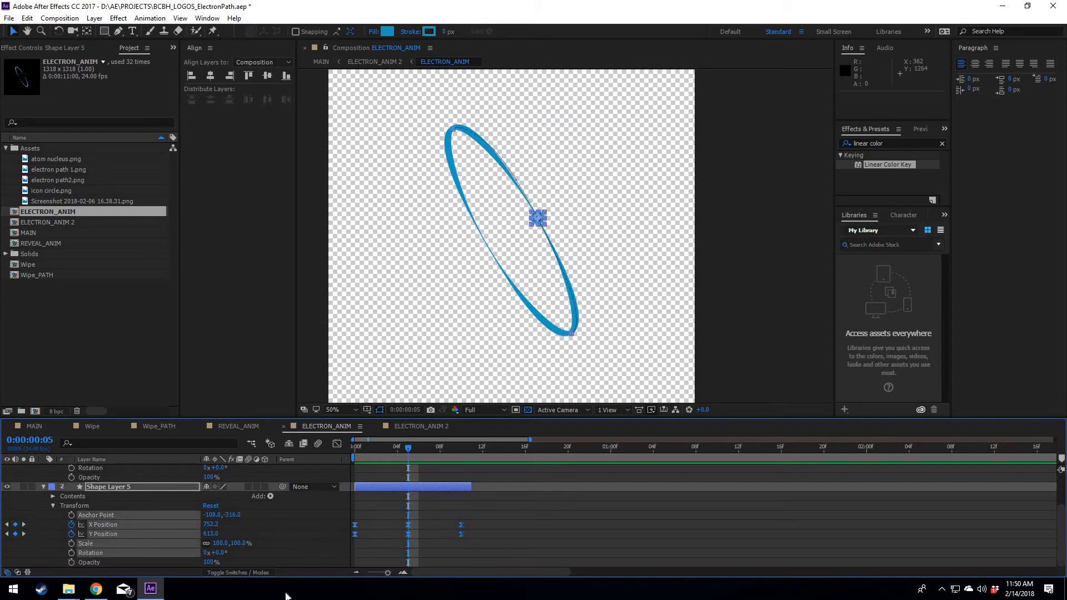
pyautogui.click(384, 504)
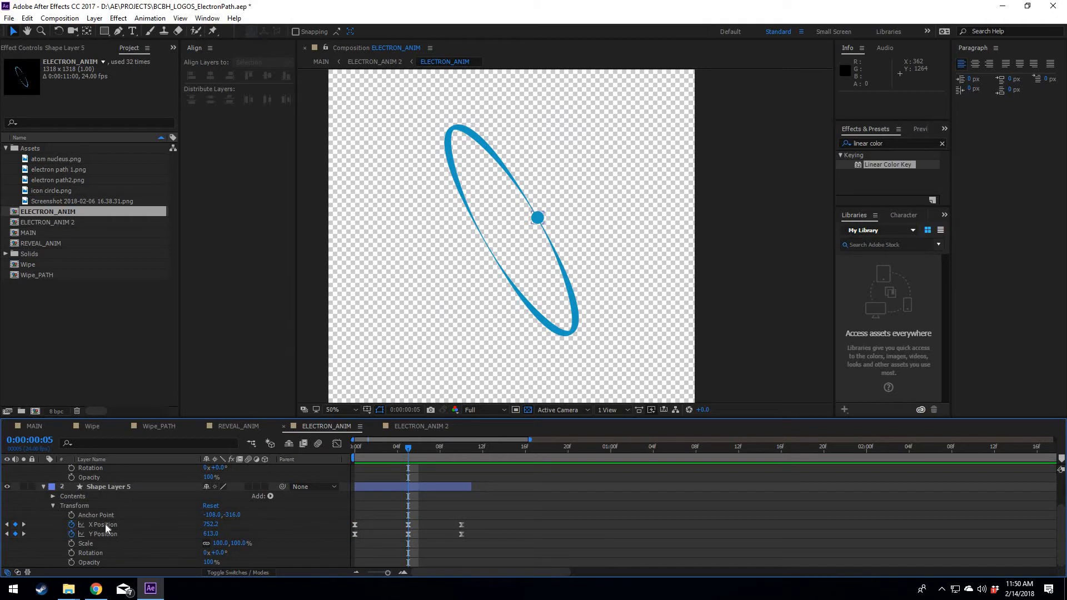
pyautogui.moveTo(517, 517); pyautogui.dragTo(354, 544)
pyautogui.click(338, 444)
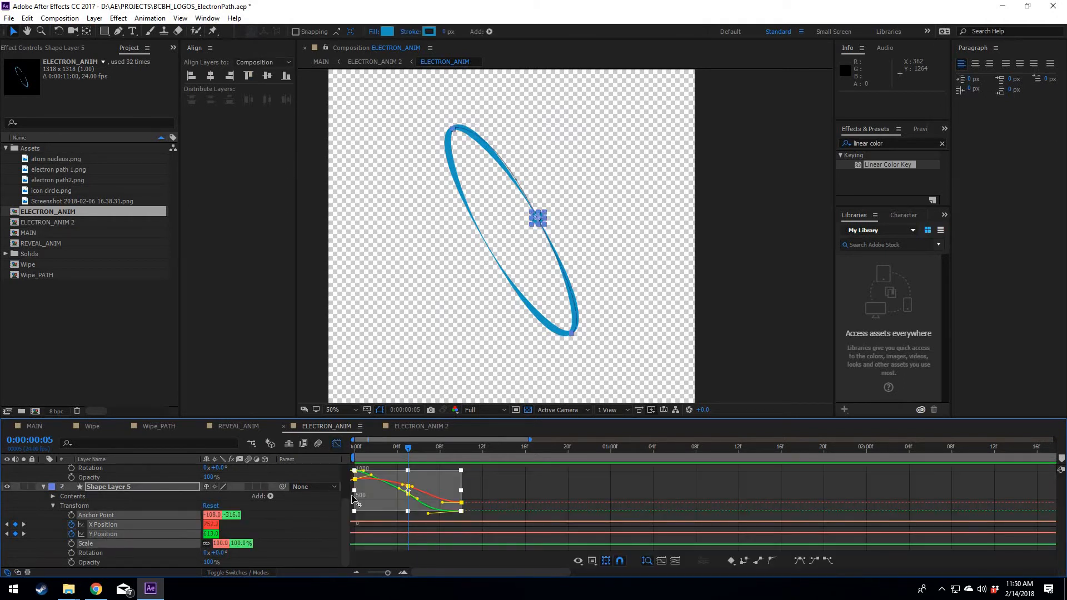
pyautogui.press('=')
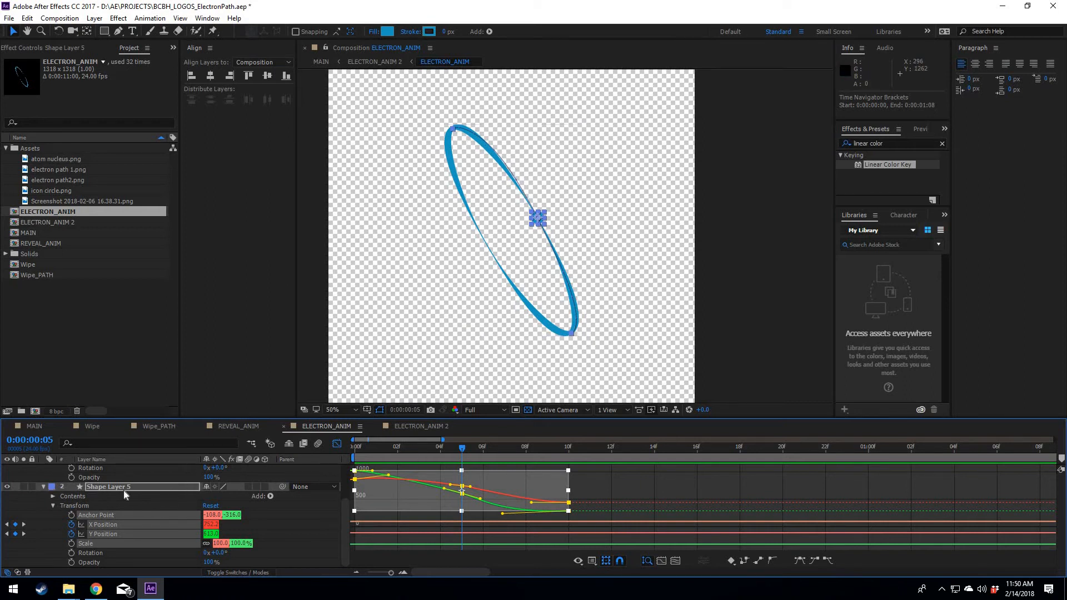
pyautogui.click(339, 443)
# Step: Reselect the electron's X and Y Position keyframes and scrub from frame 0 to frame 10 to check its movement along the path
pyautogui.moveTo(597, 512); pyautogui.dragTo(371, 545)
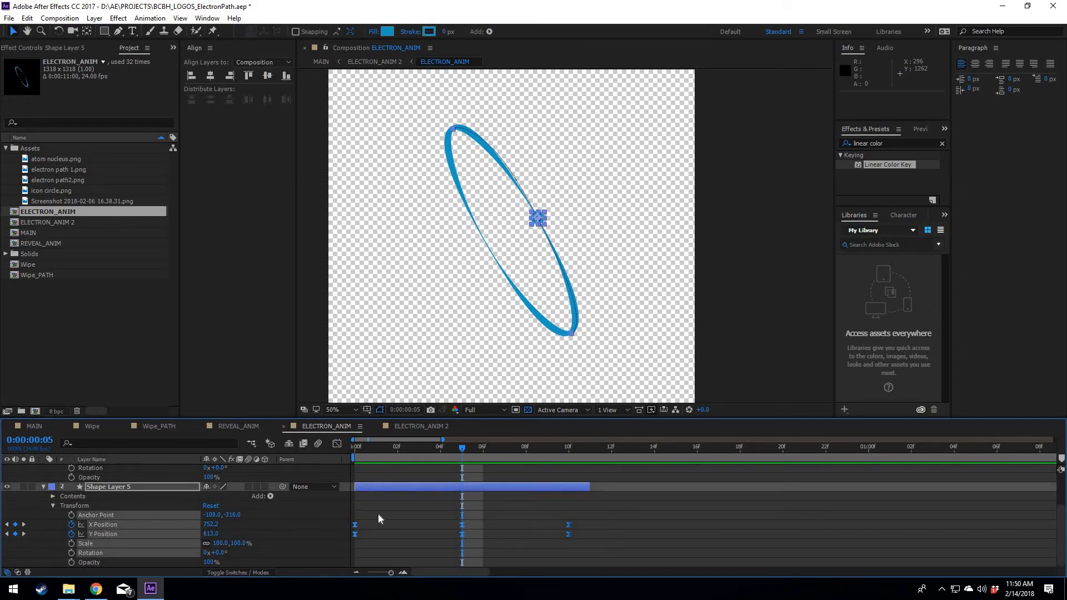
pyautogui.moveTo(384, 448); pyautogui.dragTo(409, 450)
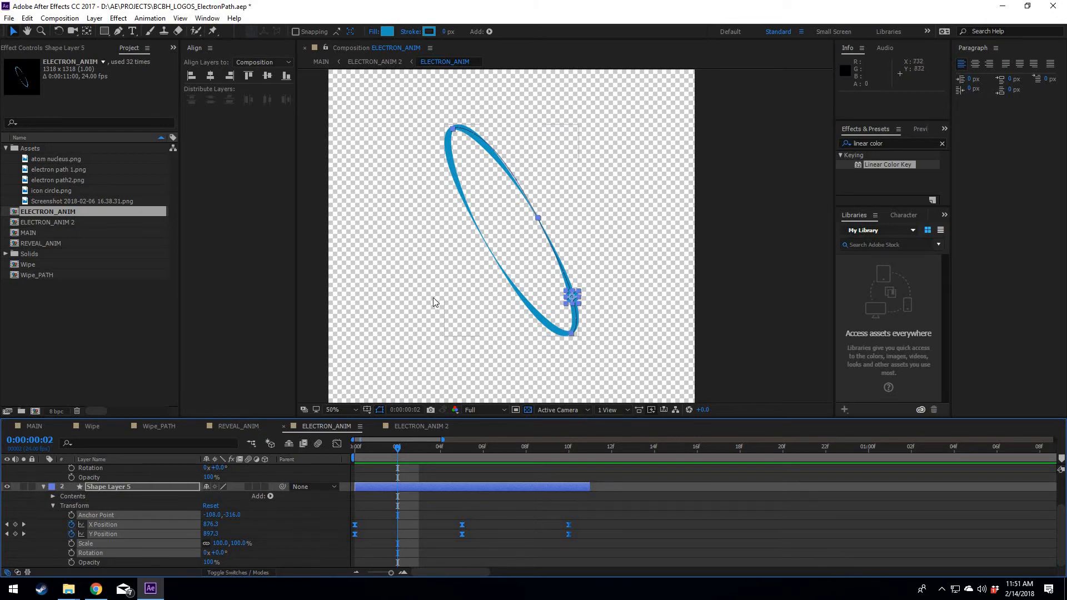
pyautogui.moveTo(345, 452); pyautogui.dragTo(566, 463)
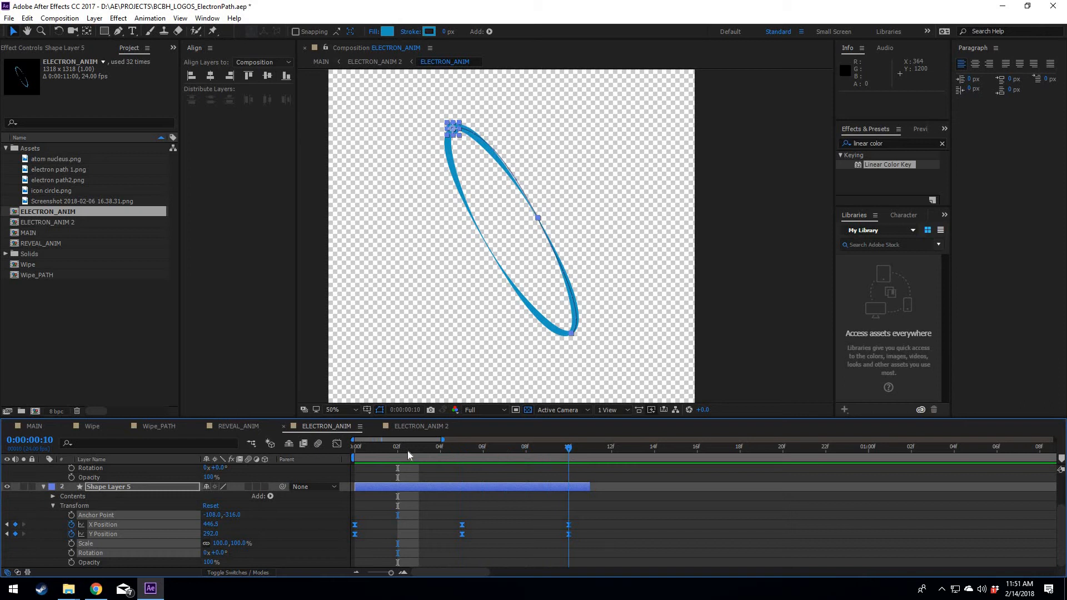
# Step: Return to frame 0, examine the X and Y Position curves of Shape Layer 5 in the Graph Editor, and deselect the keyframes
pyautogui.moveTo(408, 455); pyautogui.dragTo(338, 446)
pyautogui.hotkey('shift', 'F3')
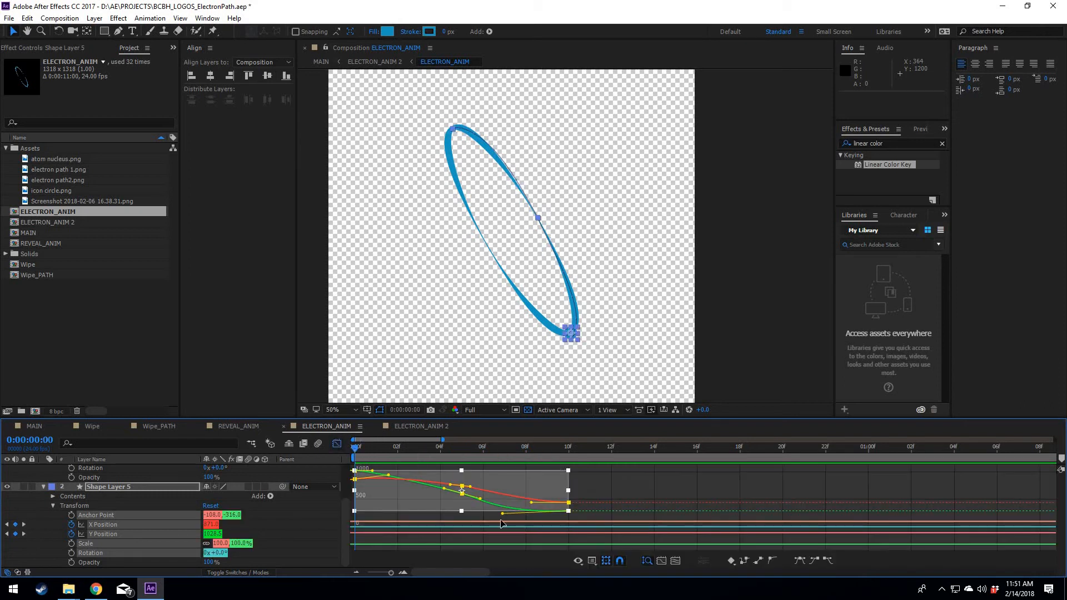
pyautogui.click(337, 444)
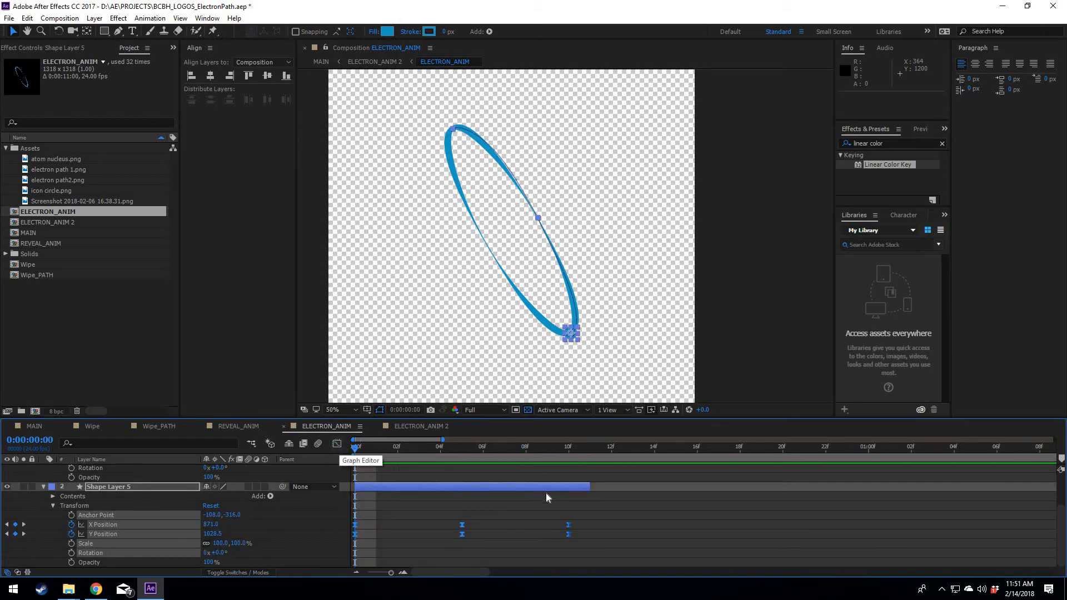
pyautogui.click(469, 507)
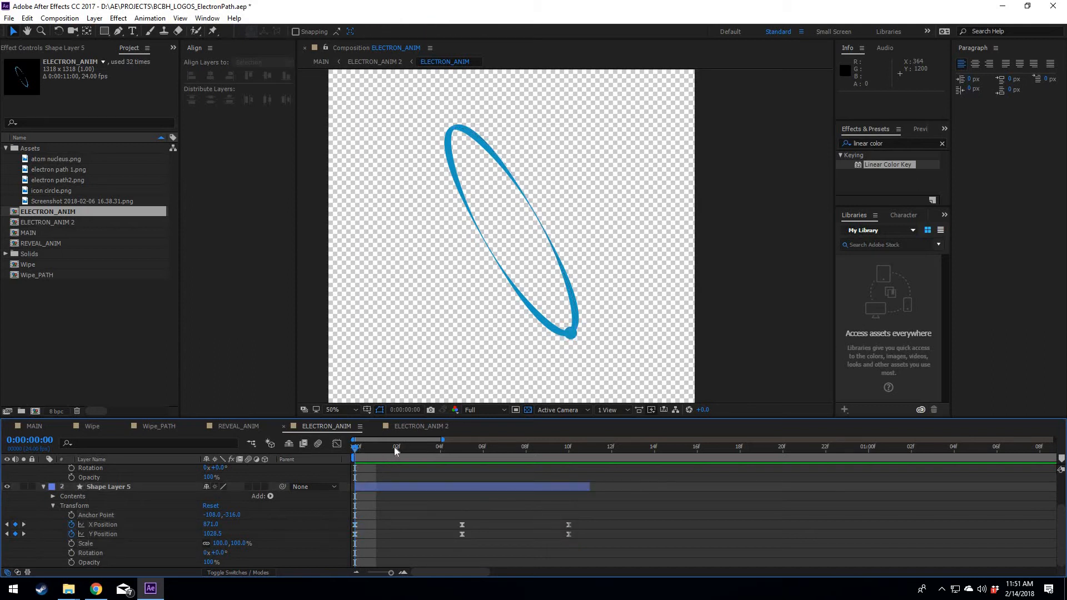
# Step: Preview the electron's movement along the path up to frame 10 in ELECTRON_ANIM, and replay it from frame 0
pyautogui.press('space')
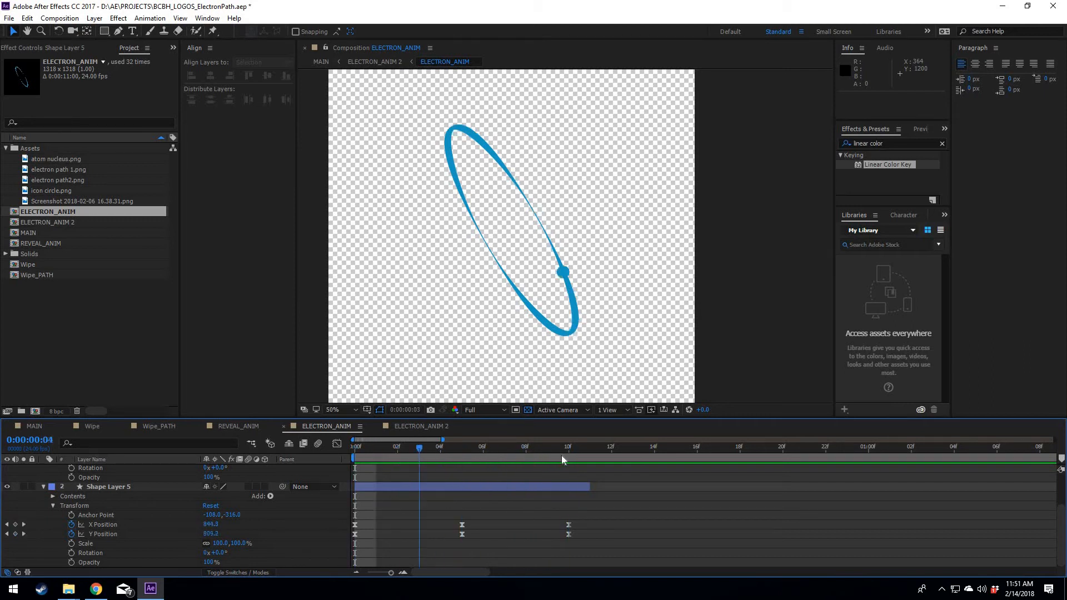
pyautogui.click(569, 461)
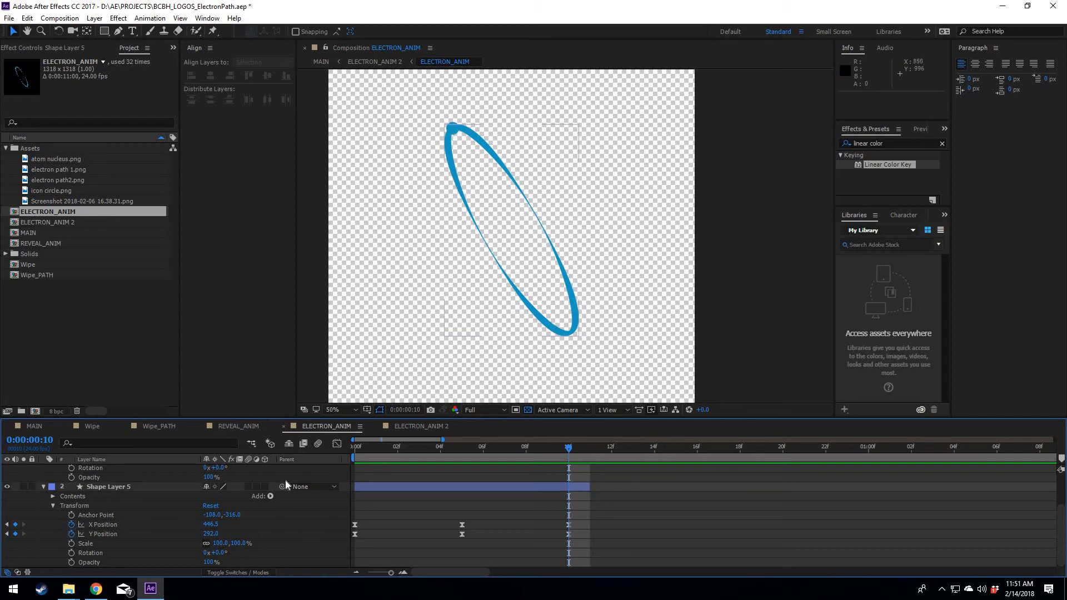
pyautogui.scroll(3, 45, 536)
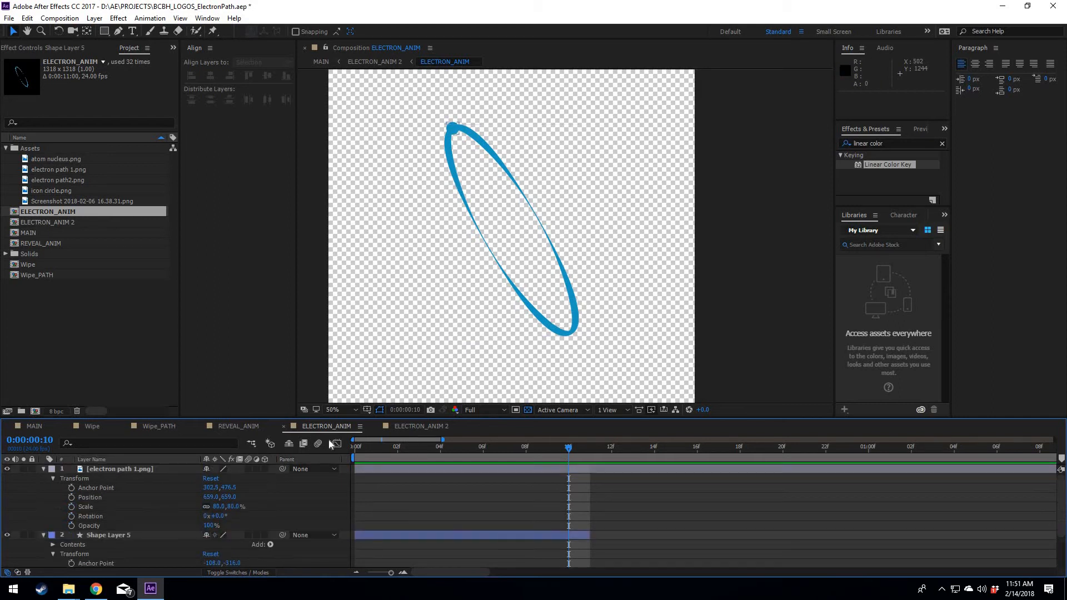
pyautogui.click(355, 448)
pyautogui.press('space')
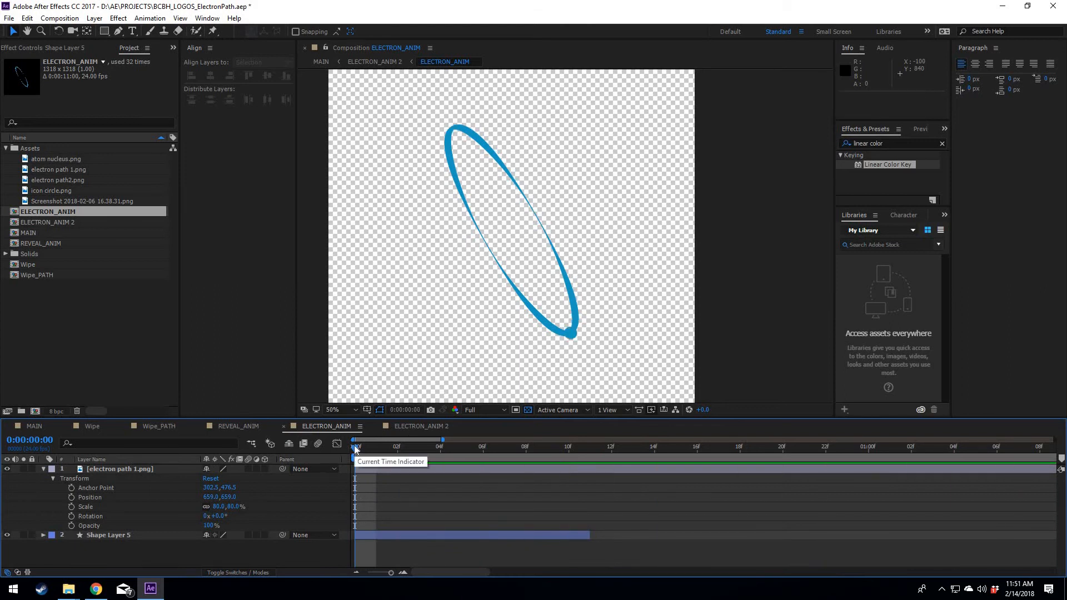
pyautogui.press('space')
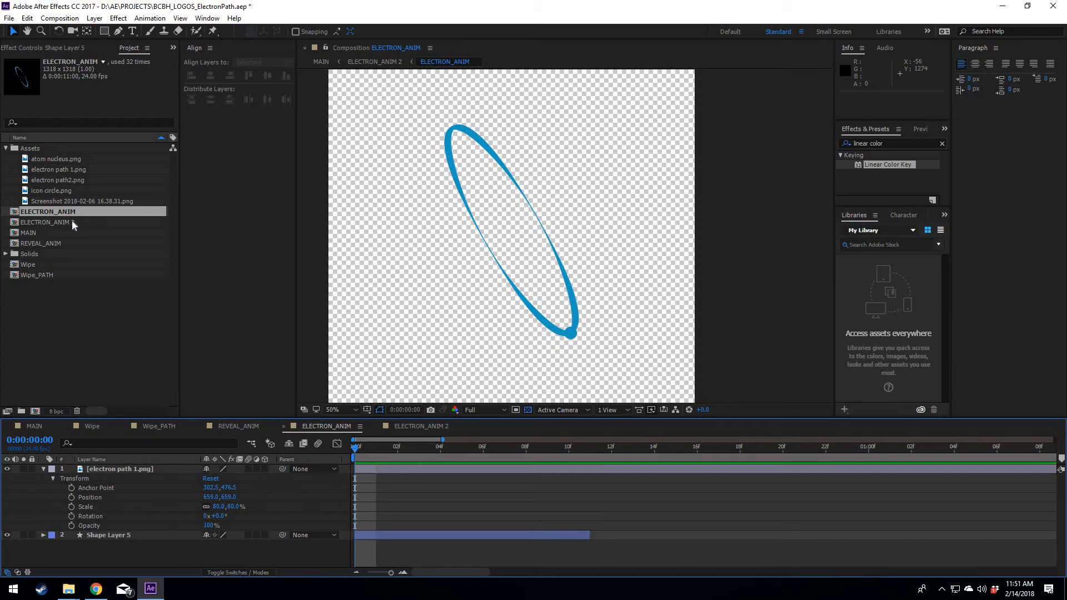
# Step: Open the ELECTRON_ANIM 2 composition, go to its first frame, and examine the timing of the first two ELECTRON_ANIM layers
pyautogui.doubleClick(74, 223)
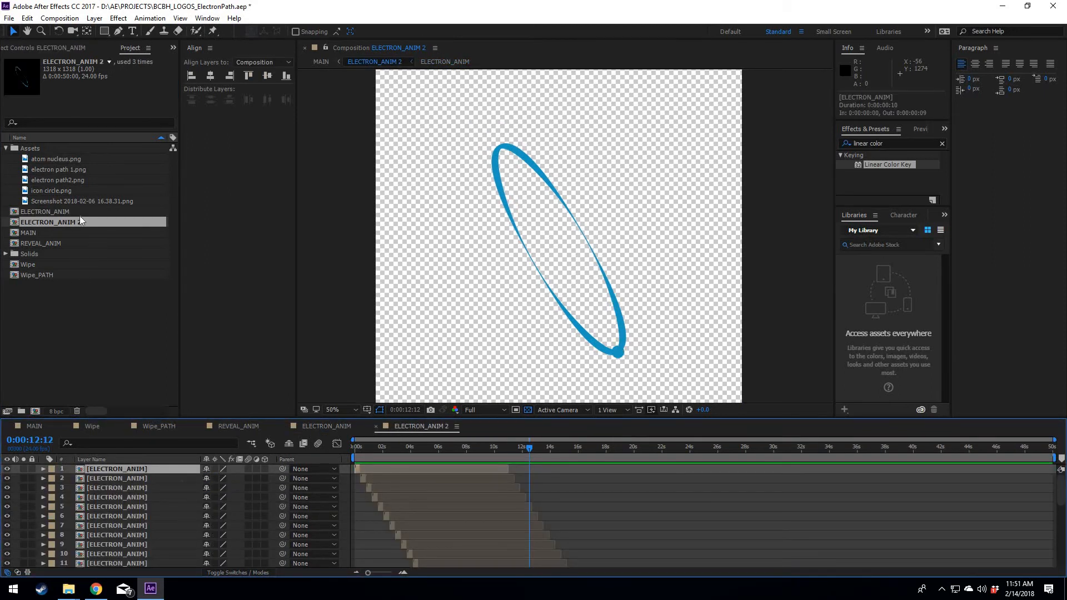
pyautogui.click(74, 222)
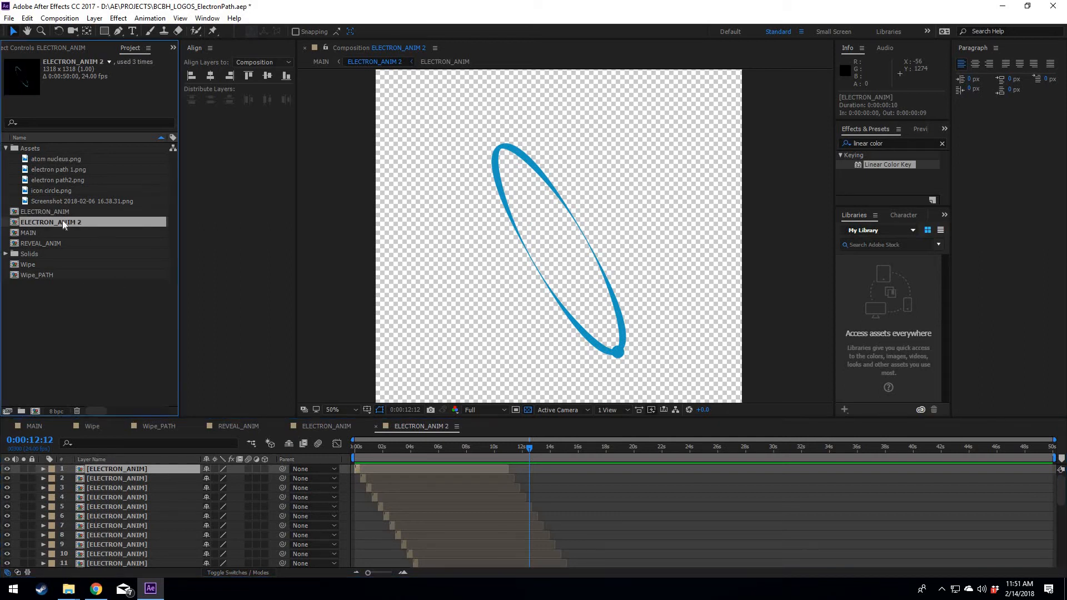
pyautogui.click(355, 456)
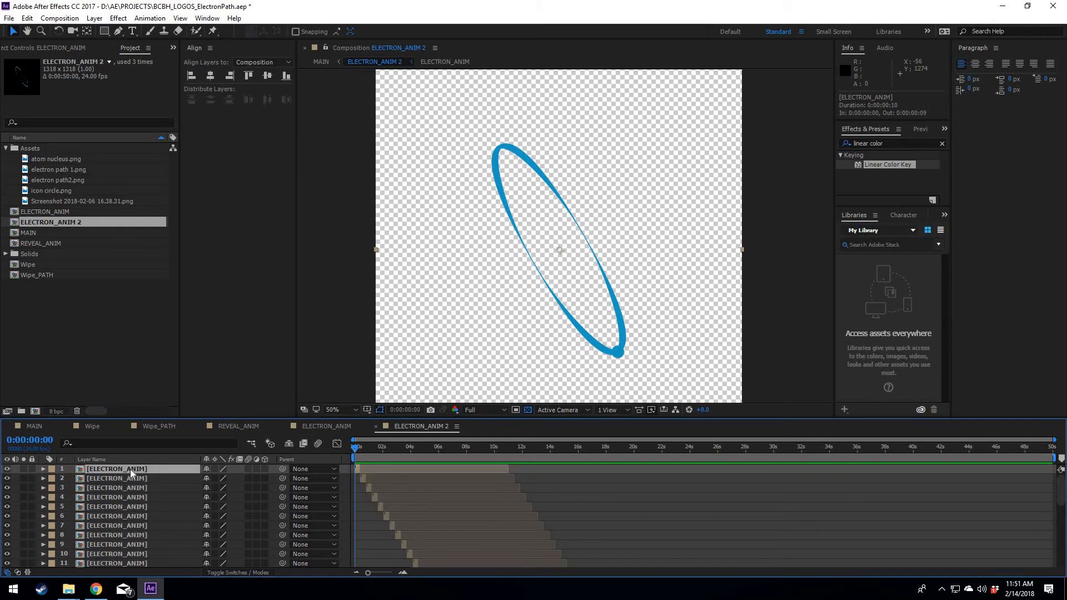
pyautogui.click(364, 477)
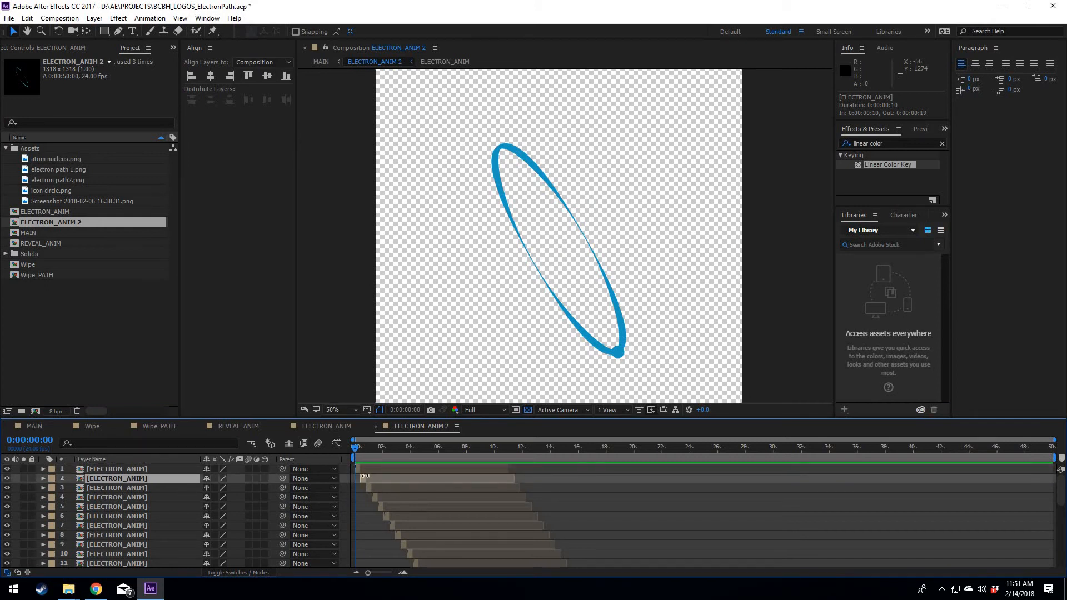
pyautogui.press('=')
pyautogui.press('=')
pyautogui.press('=')
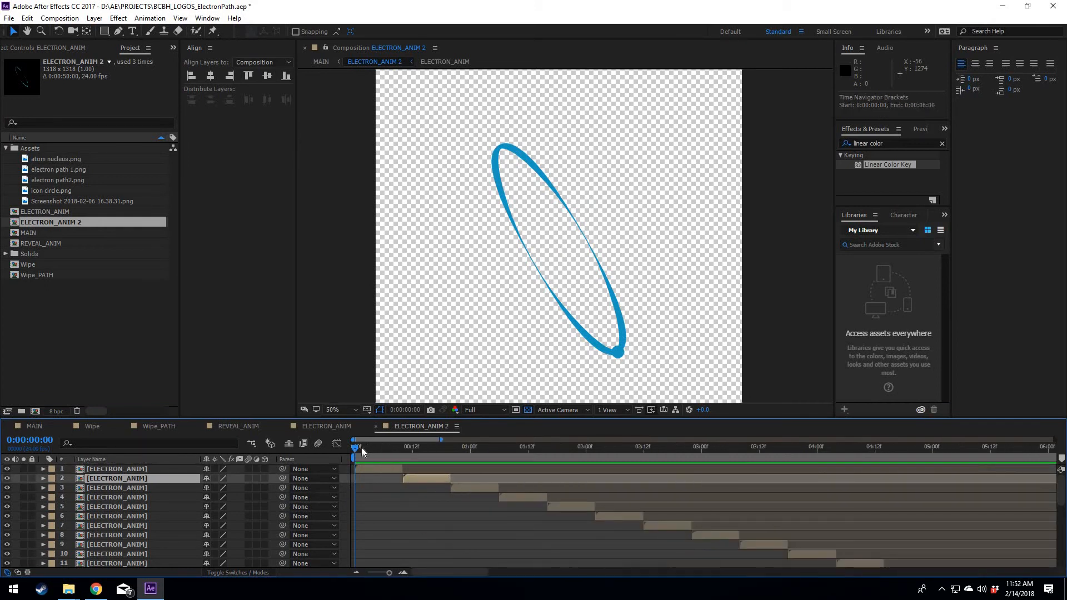
# Step: Scrub to frame 12 across the first two ELECTRON_ANIM layers and reveal the second layer's Transform properties
pyautogui.moveTo(362, 451); pyautogui.dragTo(403, 448)
pyautogui.click(381, 470)
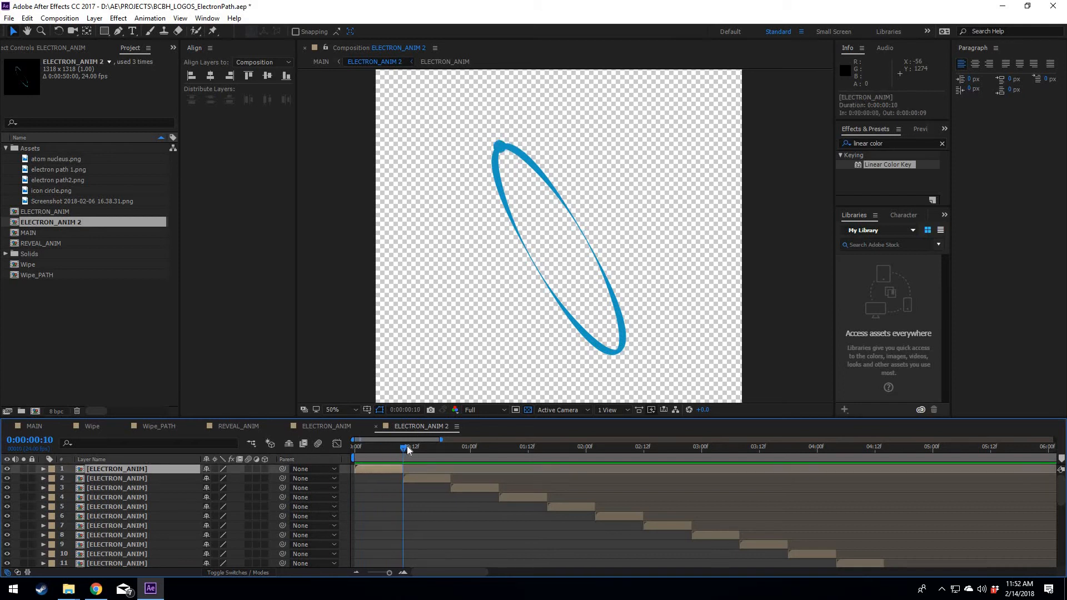
pyautogui.press('pagedown')
pyautogui.press('pagedown')
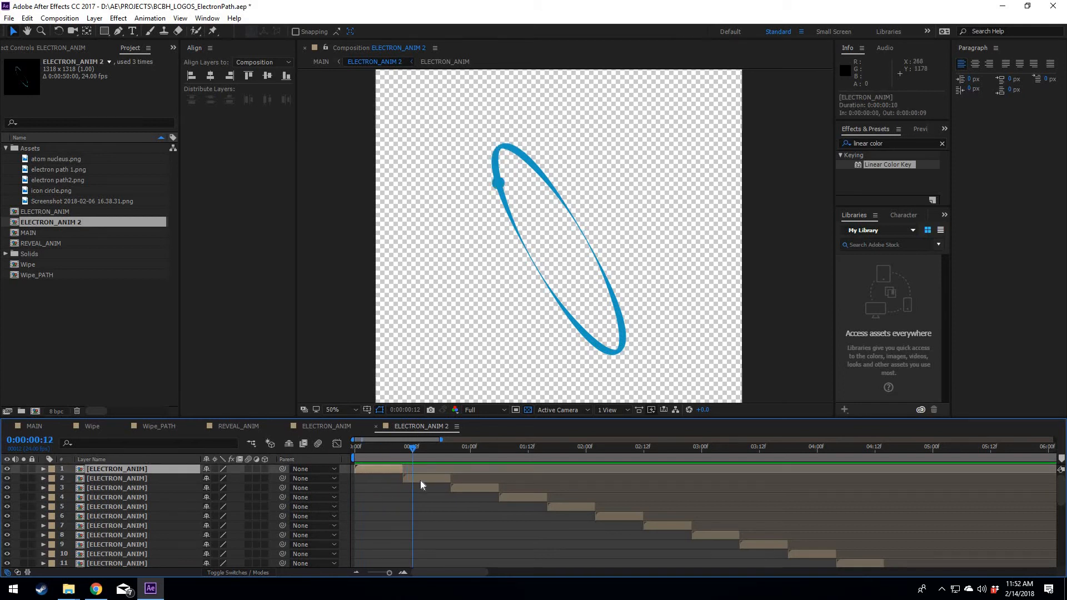
pyautogui.hotkey('ctrl', 'Down')
pyautogui.hotkey('ctrl', 'Right')
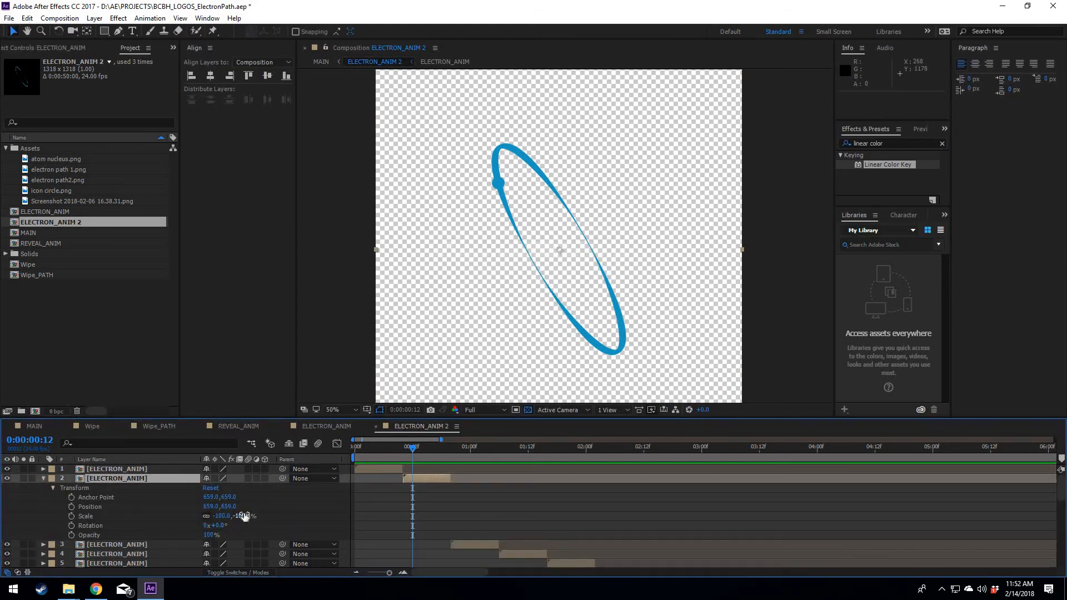
# Step: Set the second ELECTRON_ANIM layer's Scale to 0% and its Rotation to 180°
pyautogui.moveTo(412, 448)
pyautogui.mouseDown()
pyautogui.moveTo(359, 450)
pyautogui.moveTo(428, 449)
pyautogui.moveTo(407, 450)
pyautogui.mouseUp()
pyautogui.click(243, 514)
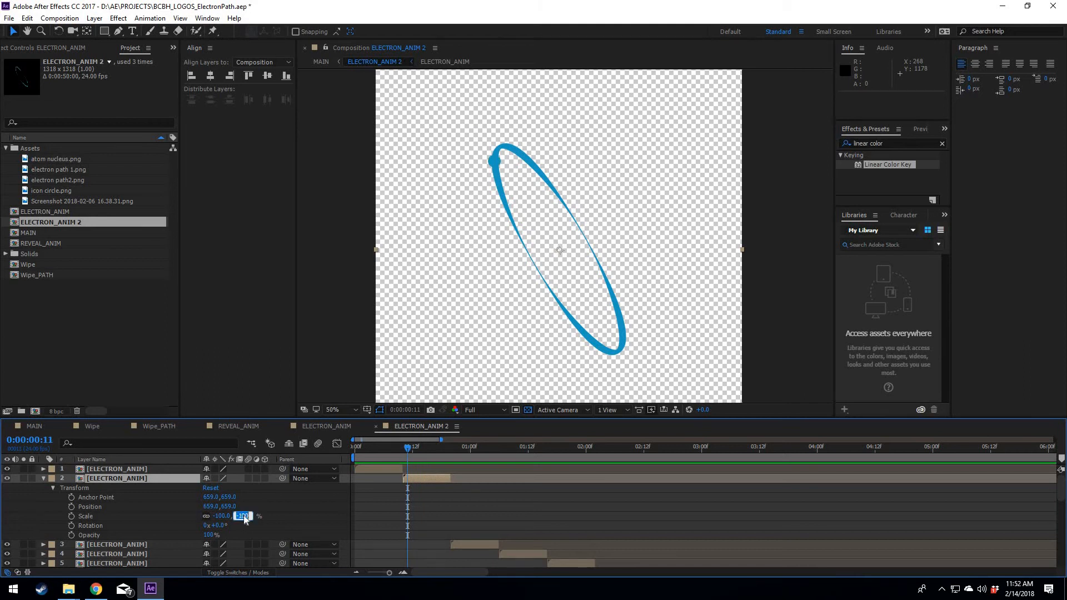
pyautogui.write('0')
pyautogui.press('Tab')
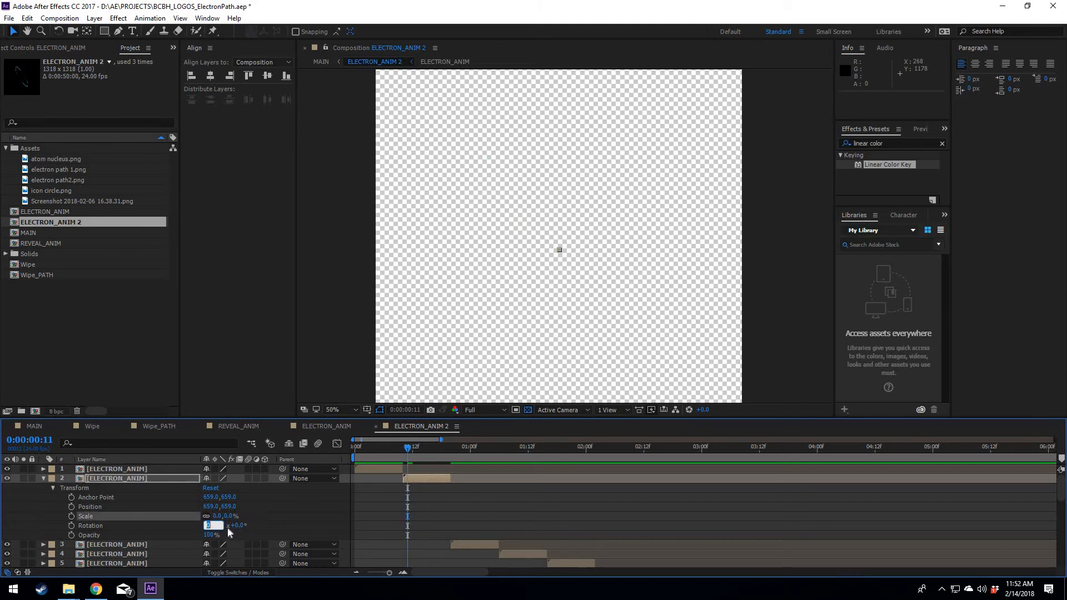
pyautogui.press('Tab')
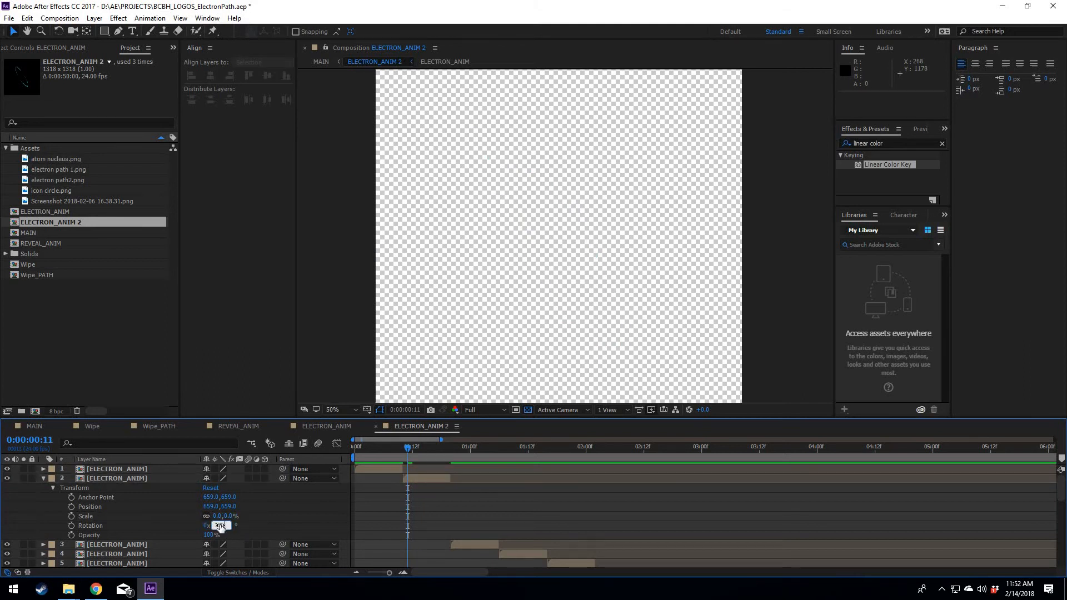
pyautogui.write('180')
pyautogui.press('Tab')
# Step: Set the second ELECTRON_ANIM layer's Scale to 100% and scrub to frame 20 to check the rotated movement
pyautogui.moveTo(404, 456); pyautogui.dragTo(398, 455)
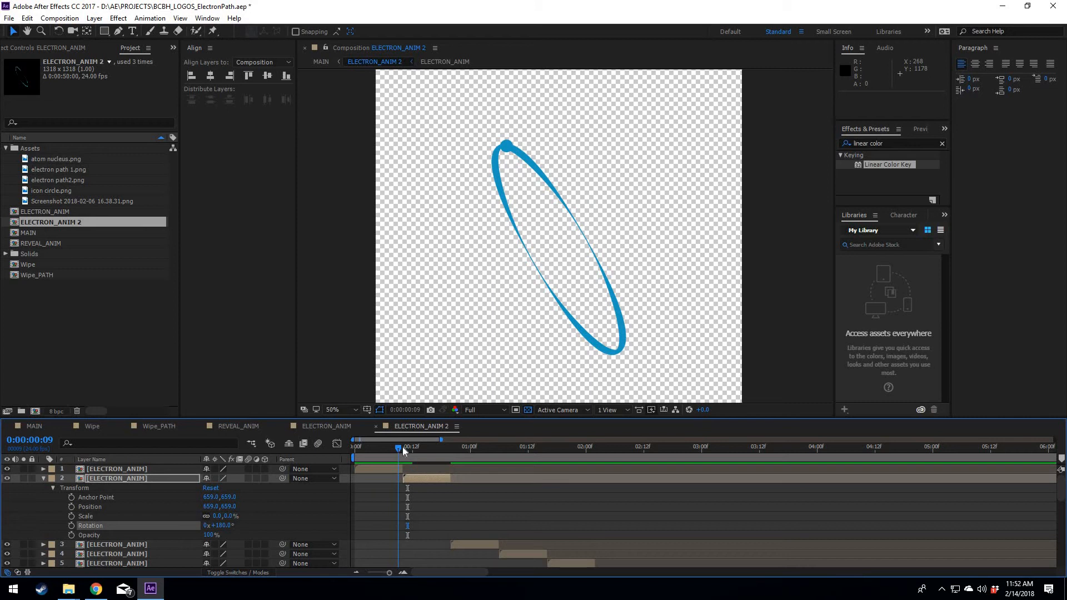
pyautogui.click(404, 451)
pyautogui.click(230, 516)
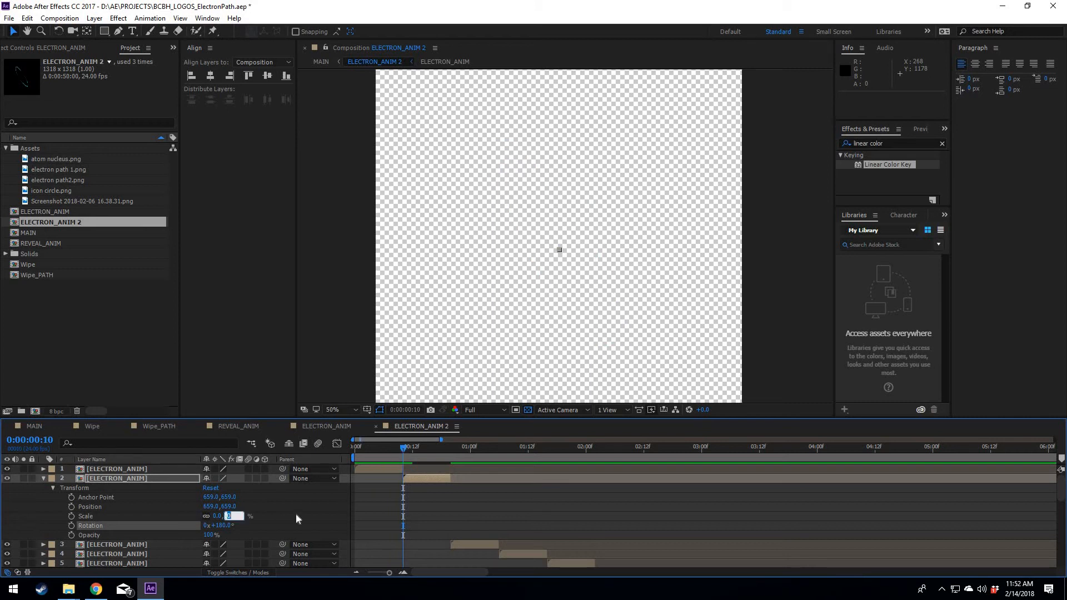
pyautogui.write('100')
pyautogui.press('Tab')
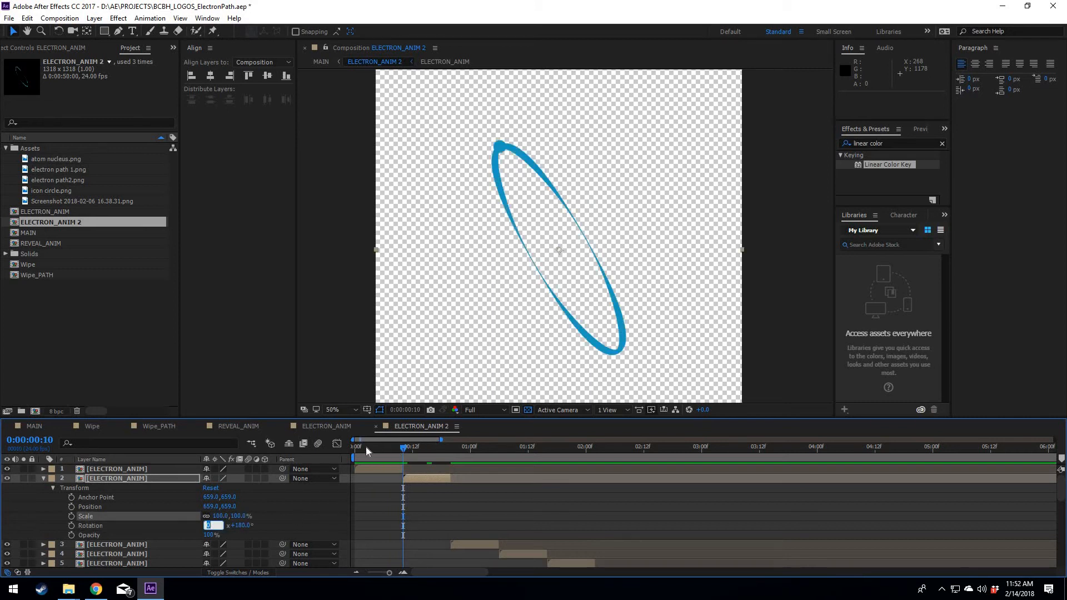
pyautogui.moveTo(397, 450); pyautogui.dragTo(451, 449)
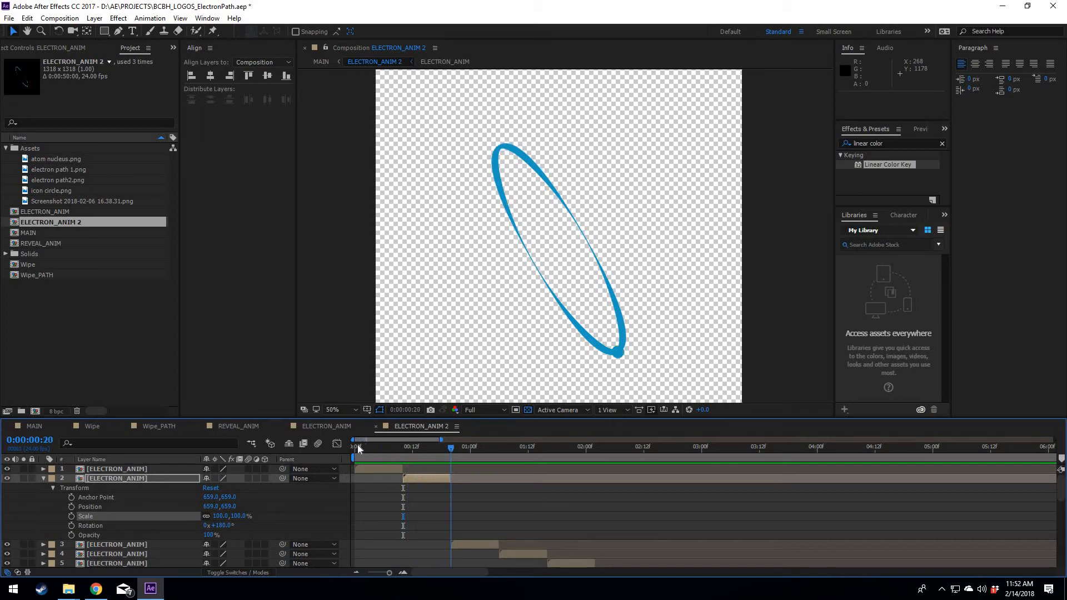
pyautogui.moveTo(359, 449); pyautogui.dragTo(354, 450)
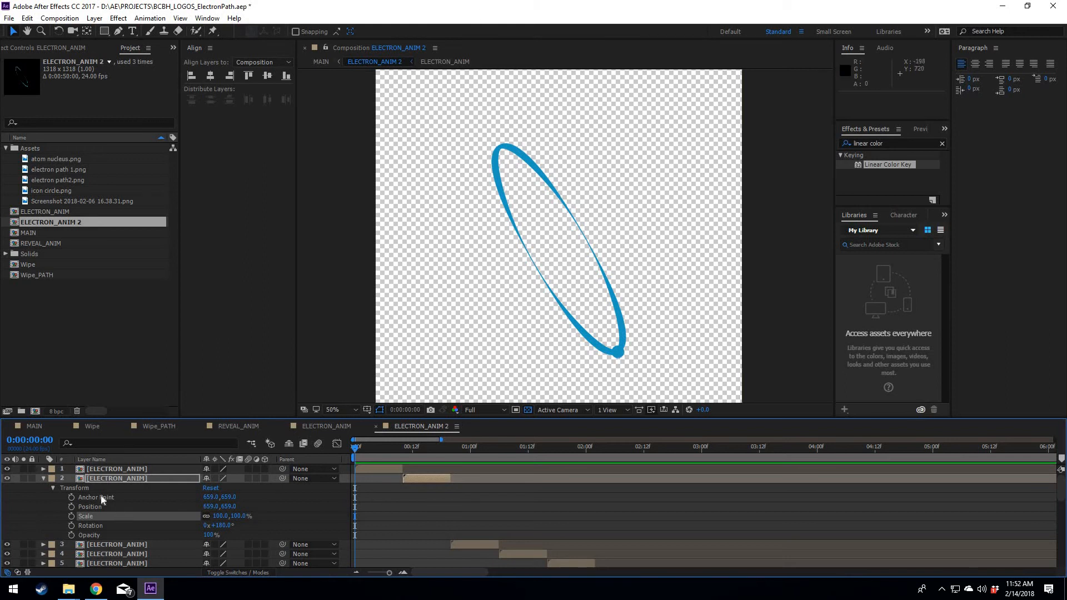
# Step: Delete the electron path 1.png layer from the ELECTRON_ANIM composition and reopen ELECTRON_ANIM 2
pyautogui.doubleClick(142, 478)
pyautogui.click(144, 468)
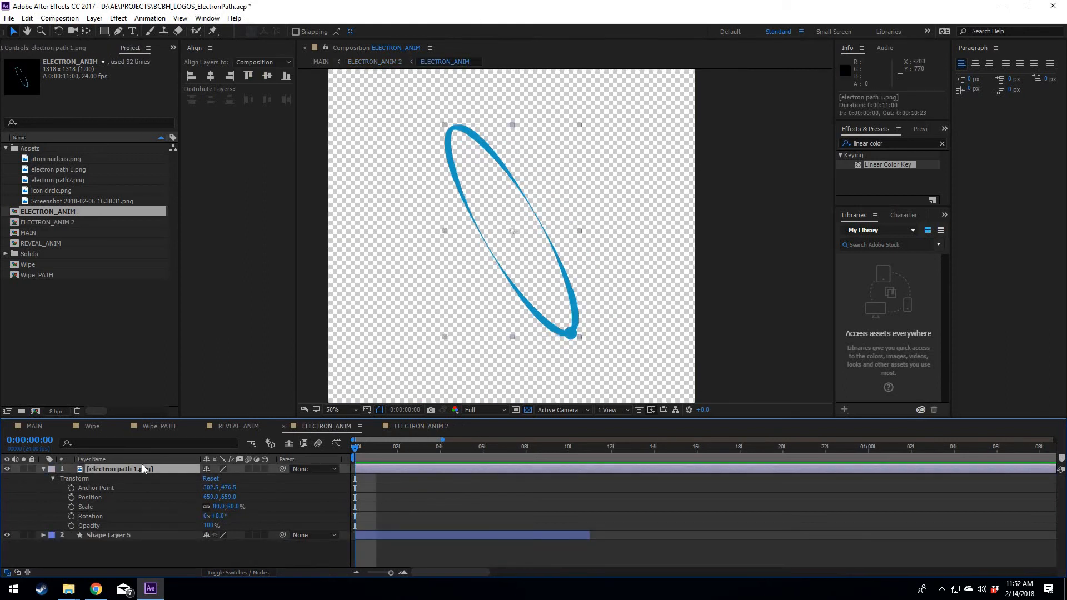
pyautogui.press('Delete')
pyautogui.doubleClick(57, 223)
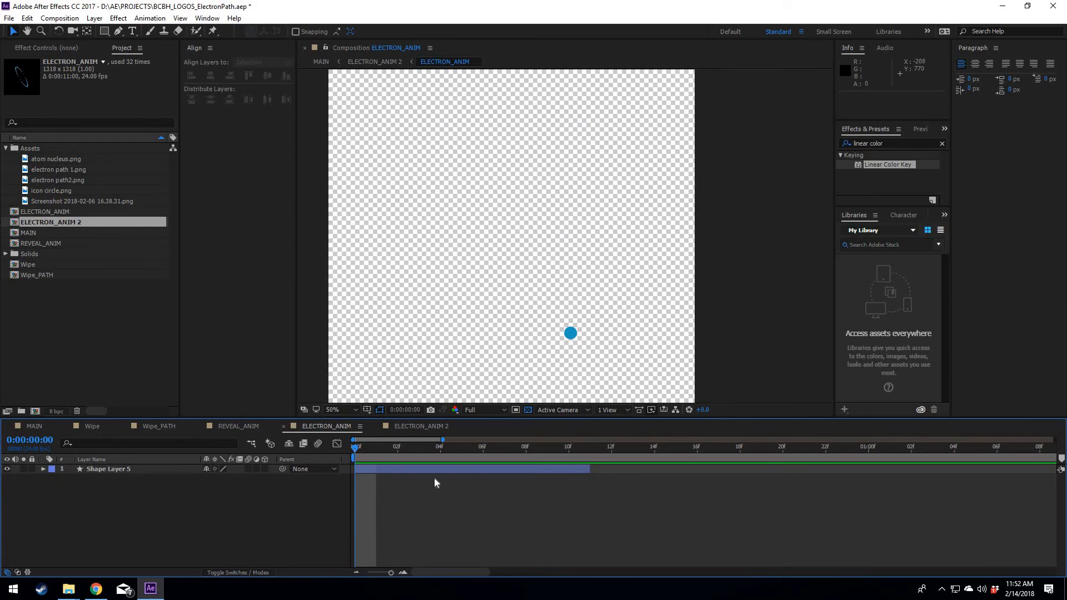
# Step: Scrub the electron without its path, collapse the second layer's properties at frame 0, and select the first two ELECTRON_ANIM layers
pyautogui.moveTo(356, 448)
pyautogui.mouseDown()
pyautogui.moveTo(417, 451)
pyautogui.moveTo(383, 457)
pyautogui.moveTo(403, 475)
pyautogui.moveTo(349, 451)
pyautogui.moveTo(452, 460)
pyautogui.moveTo(362, 452)
pyautogui.moveTo(374, 457)
pyautogui.mouseUp()
pyautogui.click(422, 480)
pyautogui.press('Home')
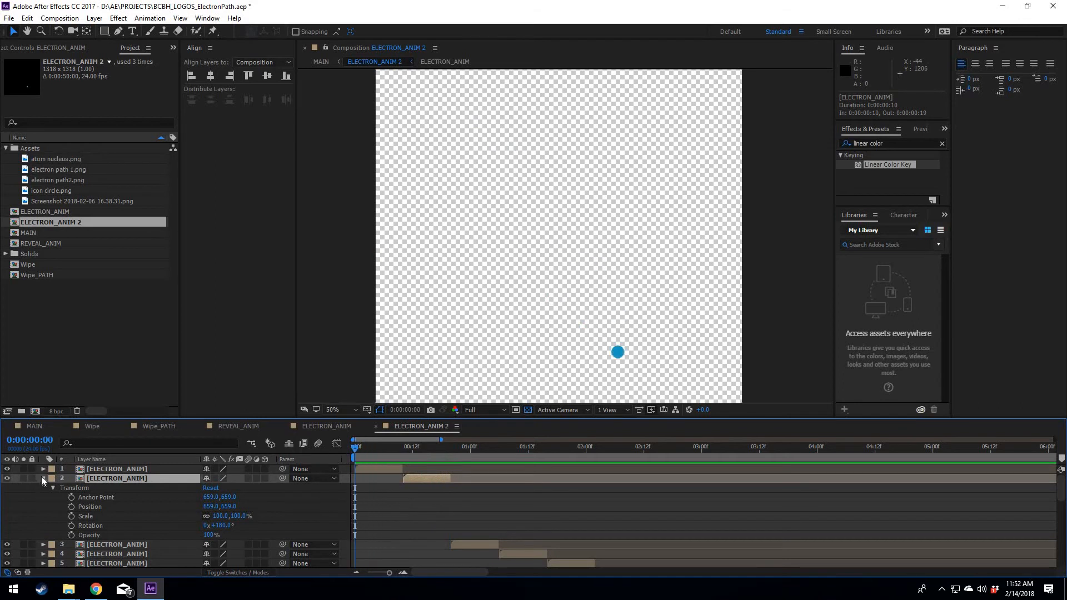
pyautogui.press('u')
pyautogui.click(389, 473)
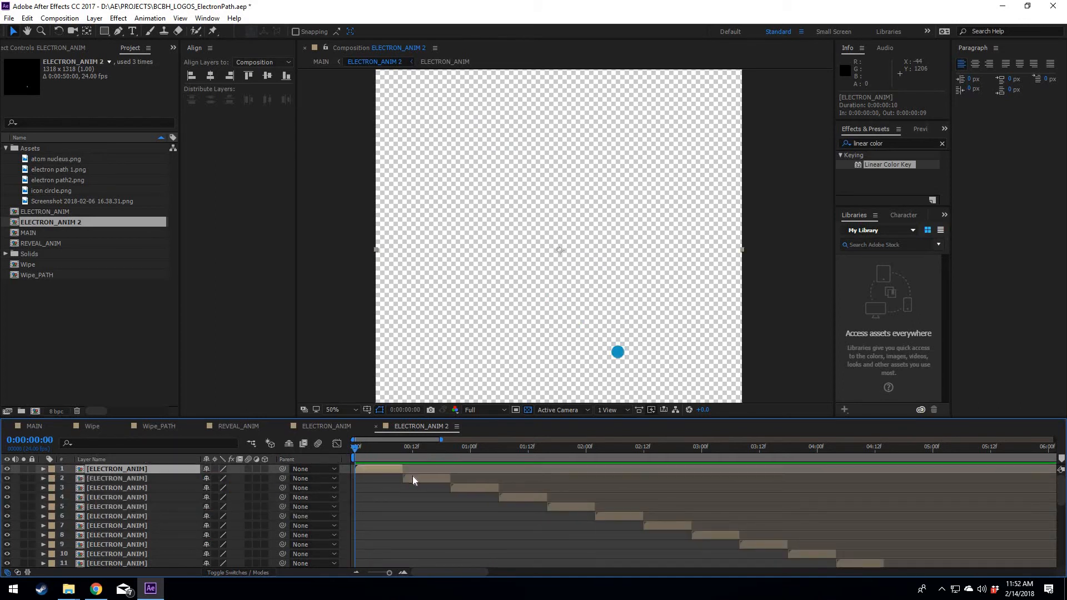
pyautogui.keyDown('shift'); pyautogui.click(412, 477); pyautogui.keyUp('shift')
# Step: Examine the sequence of repeated ELECTRON_ANIM layers and scrub the looping electron motion from frame 0 to 0:00:08:12
pyautogui.press(';')
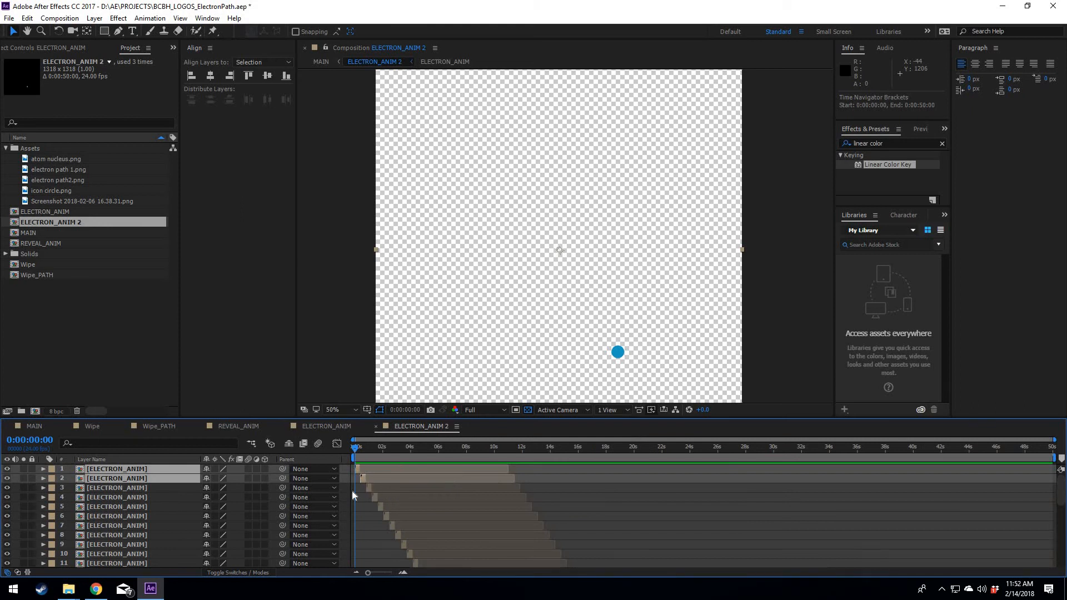
pyautogui.press('=')
pyautogui.press('=')
pyautogui.moveTo(399, 452); pyautogui.dragTo(600, 452)
pyautogui.press('-')
pyautogui.press('-')
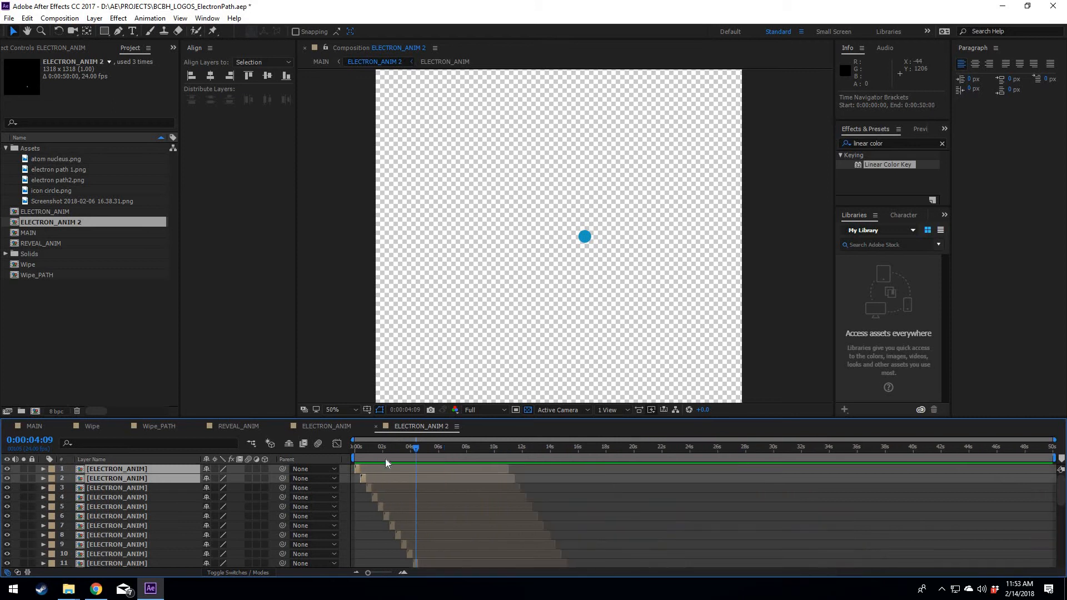
pyautogui.scroll(-7, 419, 550)
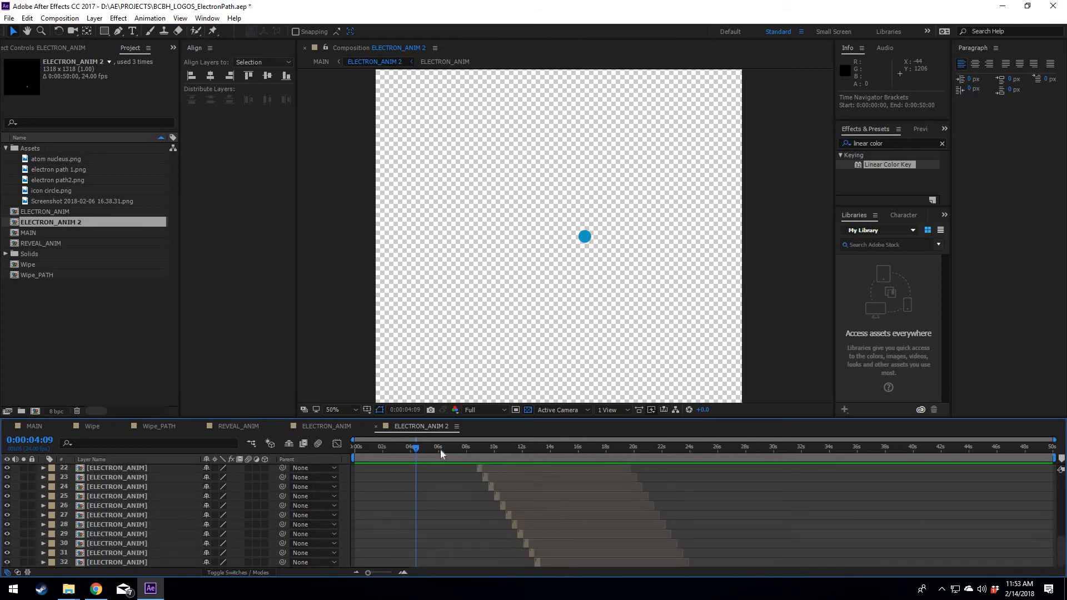
pyautogui.moveTo(441, 453); pyautogui.dragTo(354, 453)
pyautogui.scroll(7, 421, 503)
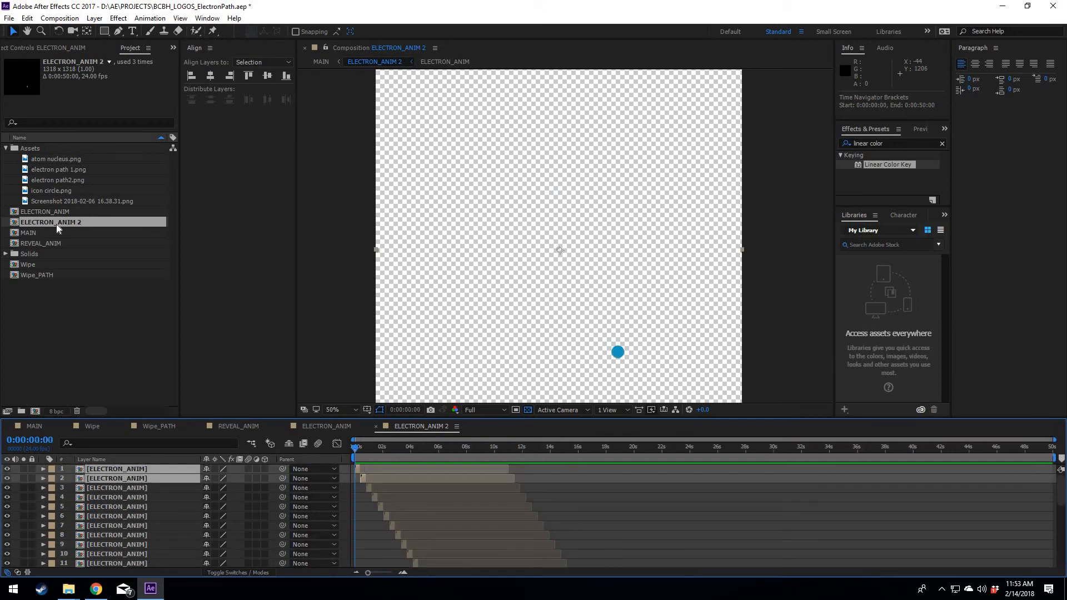
pyautogui.moveTo(357, 449); pyautogui.dragTo(474, 446)
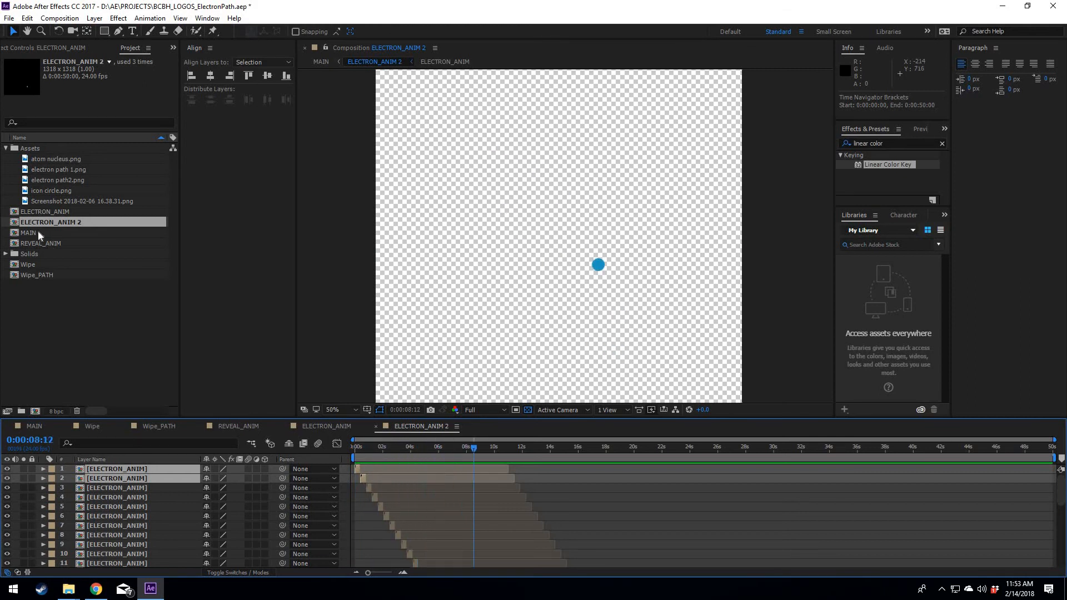
# Step: Open the MAIN composition and move to frame 0
pyautogui.doubleClick(39, 234)
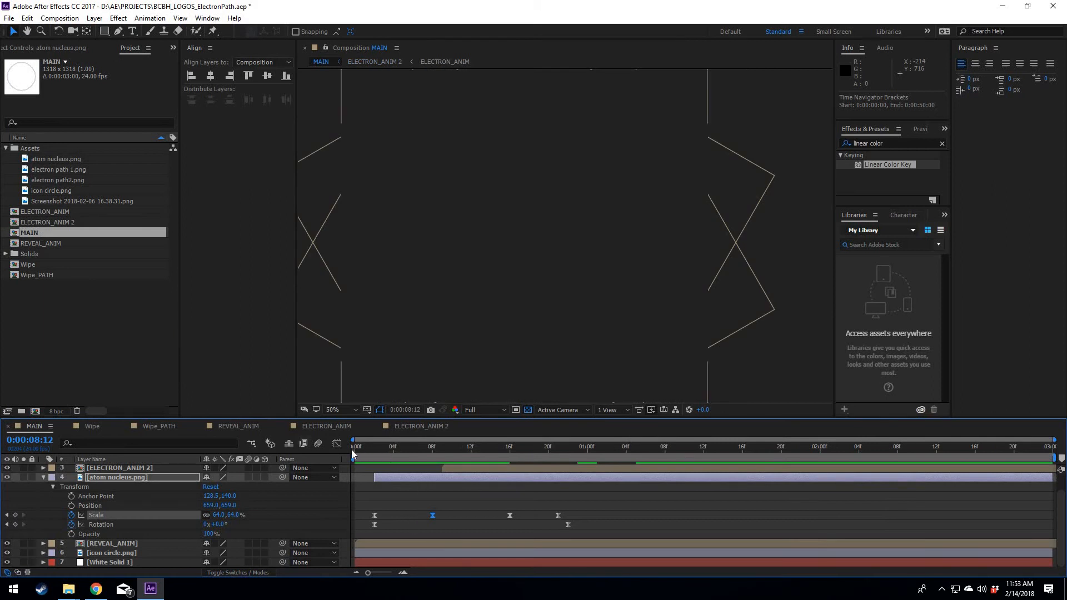
pyautogui.click(358, 448)
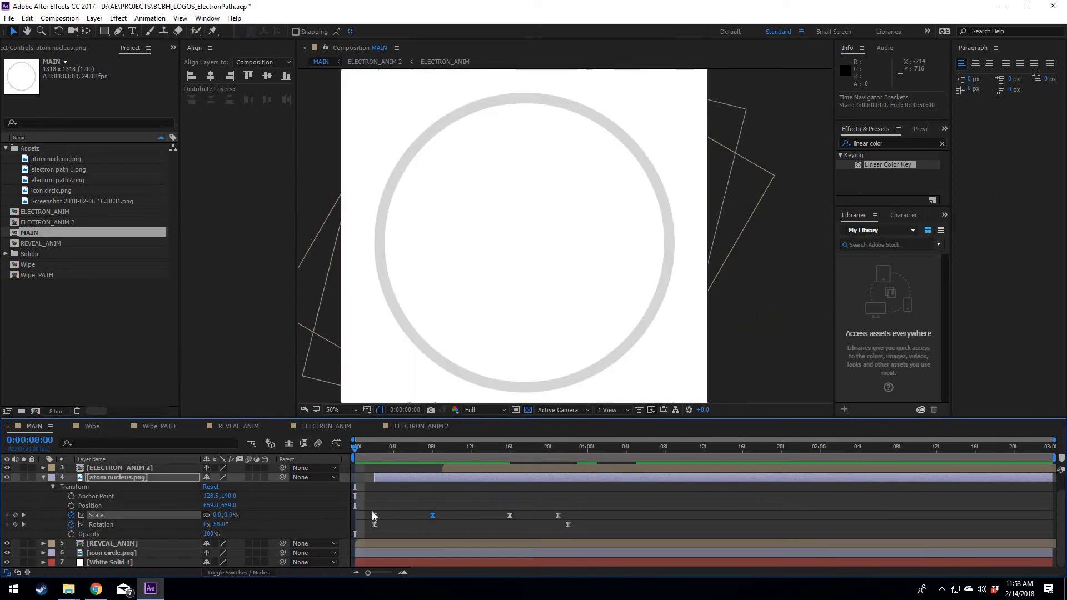
# Step: Scrub MAIN from the start to frame 17 to examine the path reveal, nucleus growth and the first electron's appearance
pyautogui.moveTo(365, 451); pyautogui.dragTo(524, 448)
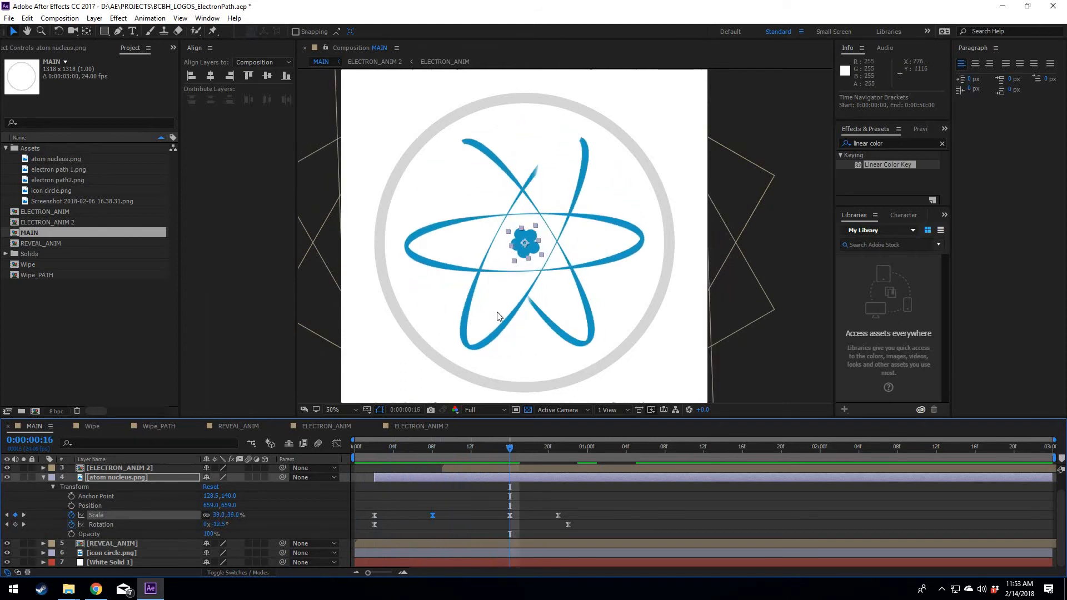
pyautogui.click(523, 453)
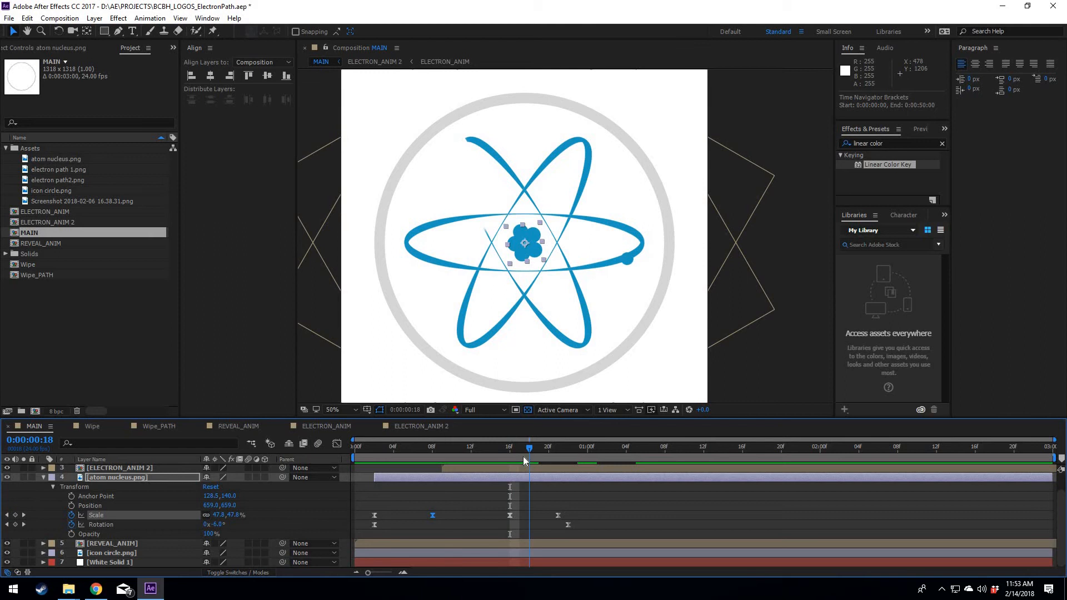
pyautogui.click(478, 470)
pyautogui.scroll(2, 476, 484)
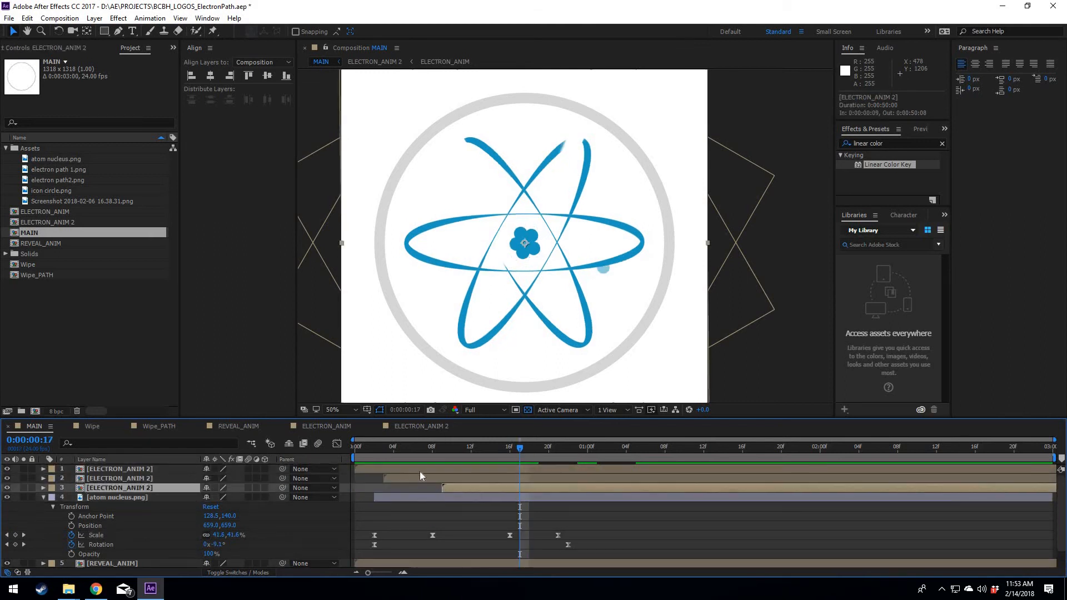
# Step: Expand the topmost ELECTRON_ANIM 2 layer and examine its opacity keyframes and electron fade-in from 0:00:00:16 to 0:00:00:18
pyautogui.click(128, 469)
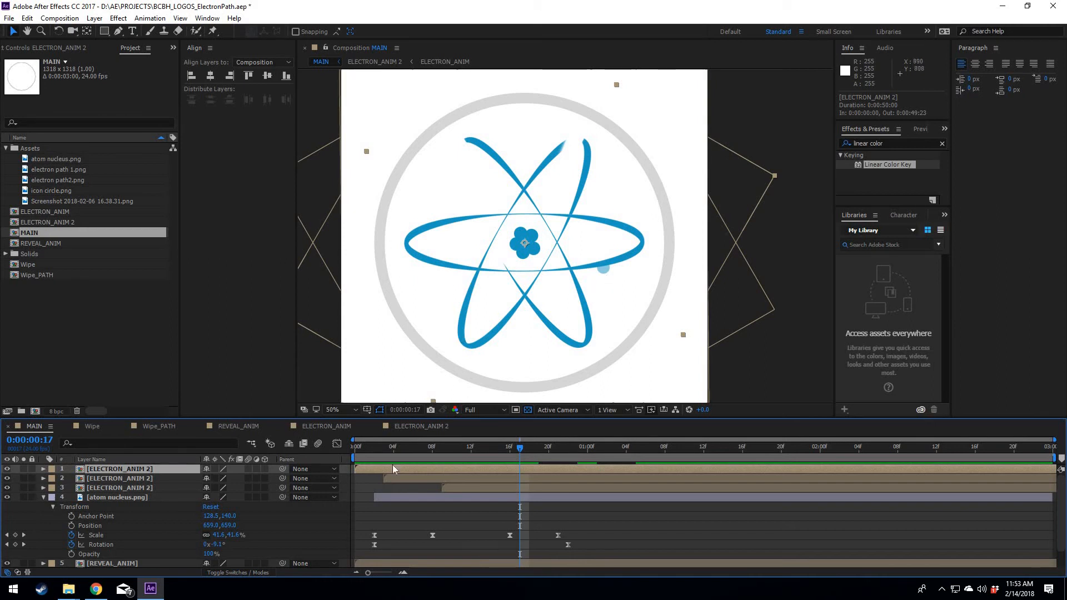
pyautogui.moveTo(354, 458); pyautogui.dragTo(499, 454)
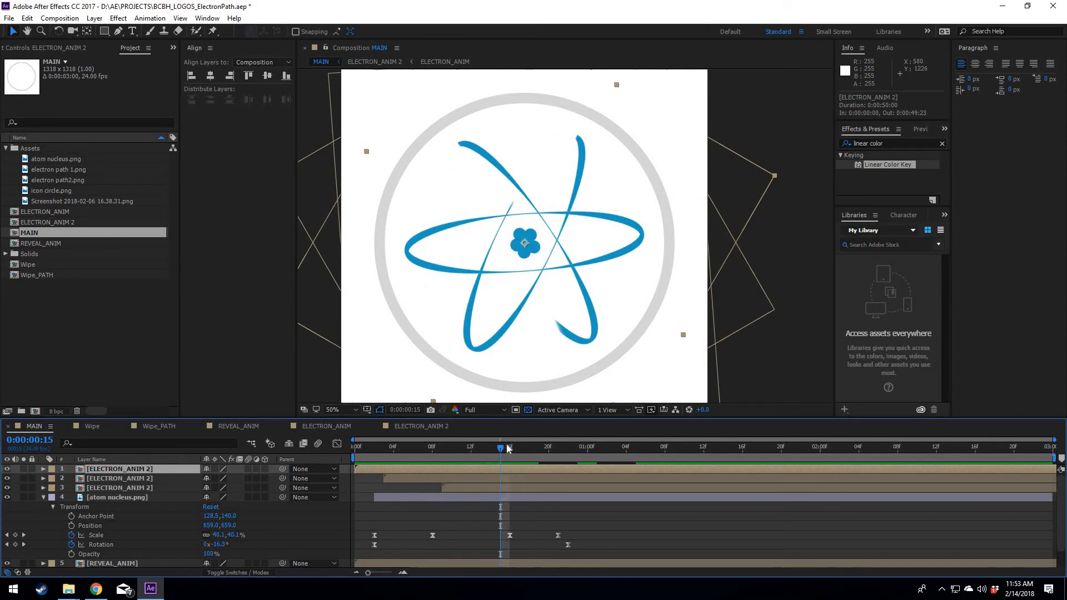
pyautogui.press('pagedown')
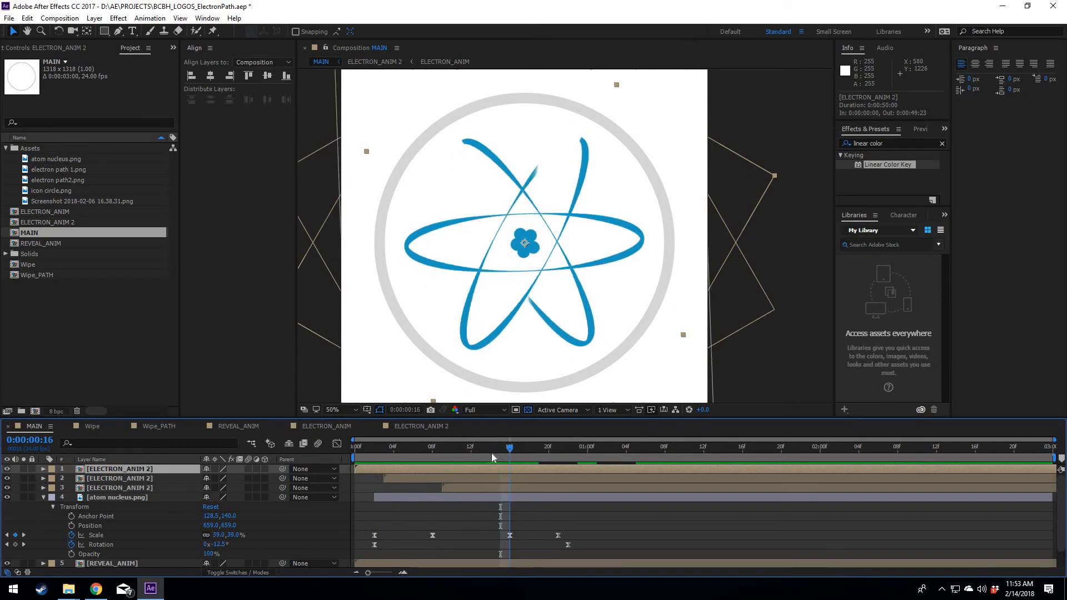
pyautogui.moveTo(510, 449); pyautogui.dragTo(514, 459)
pyautogui.press('pagedown')
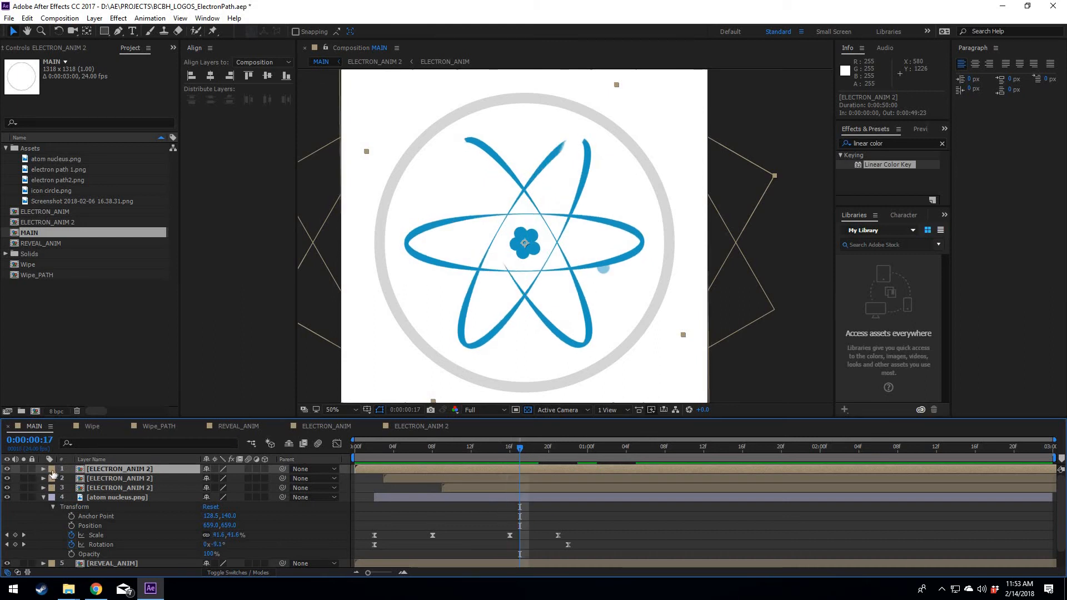
pyautogui.click(44, 469)
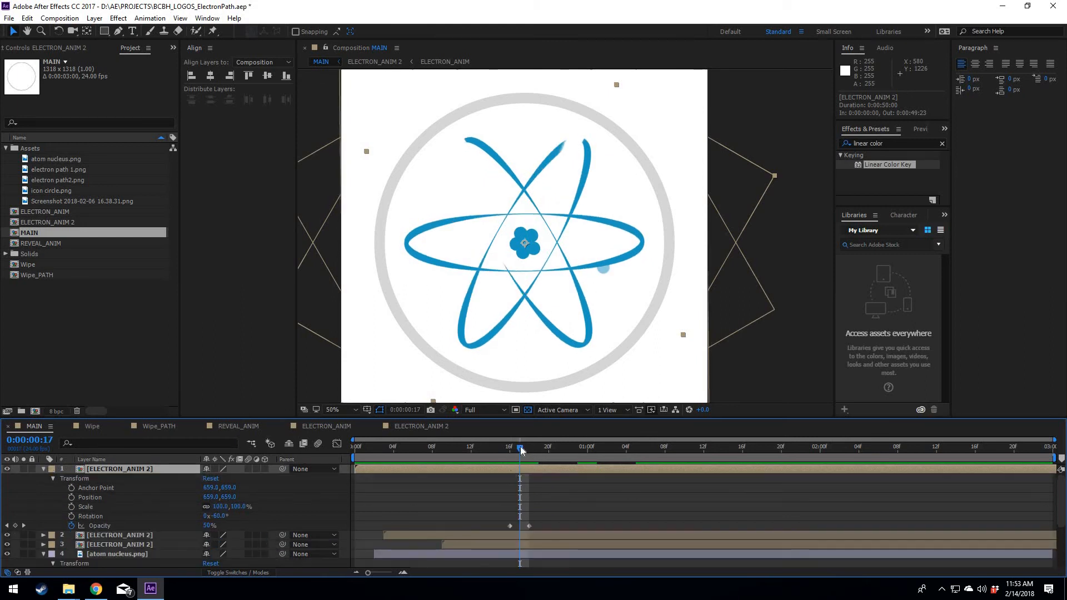
pyautogui.moveTo(515, 453); pyautogui.dragTo(510, 453)
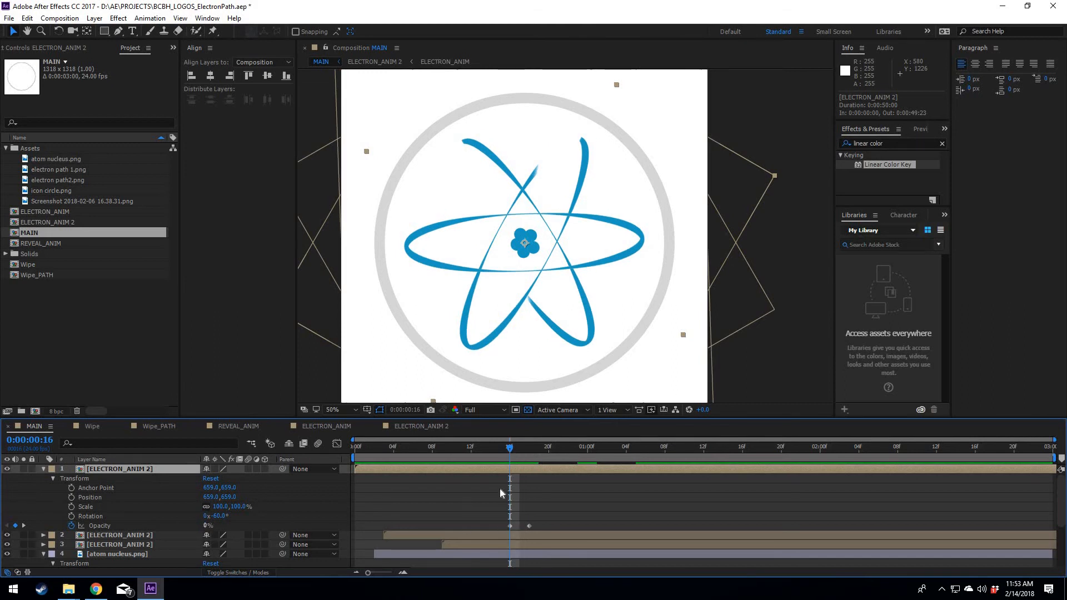
pyautogui.click(529, 450)
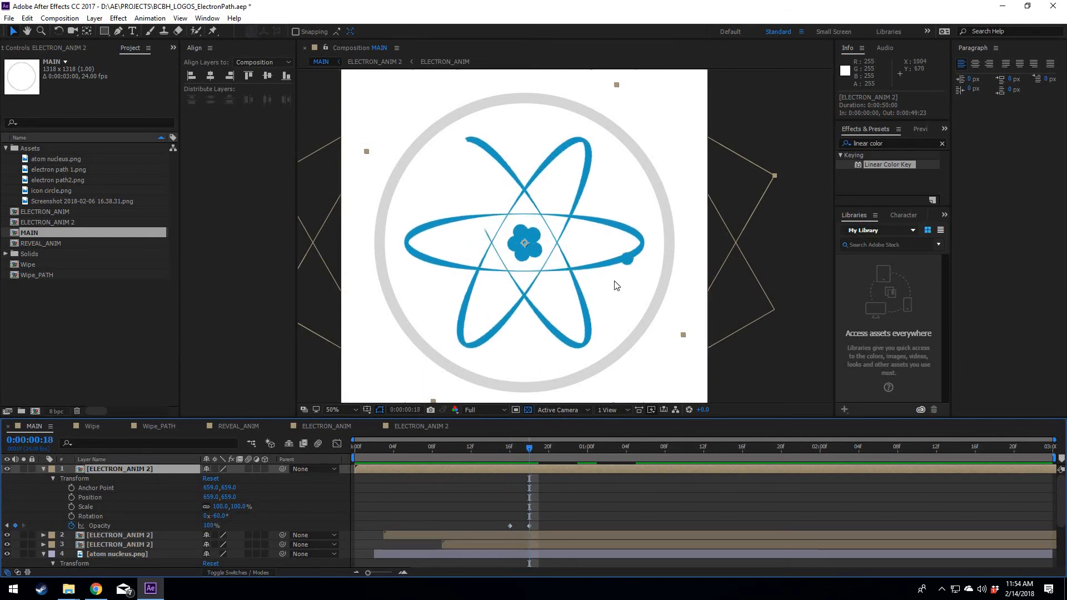
# Step: Try moving the topmost ELECTRON_ANIM 2 layer's first opacity keyframe to 0:00:00:07, check the electron's fade, and undo the keyframe move
pyautogui.moveTo(509, 525); pyautogui.dragTo(423, 526)
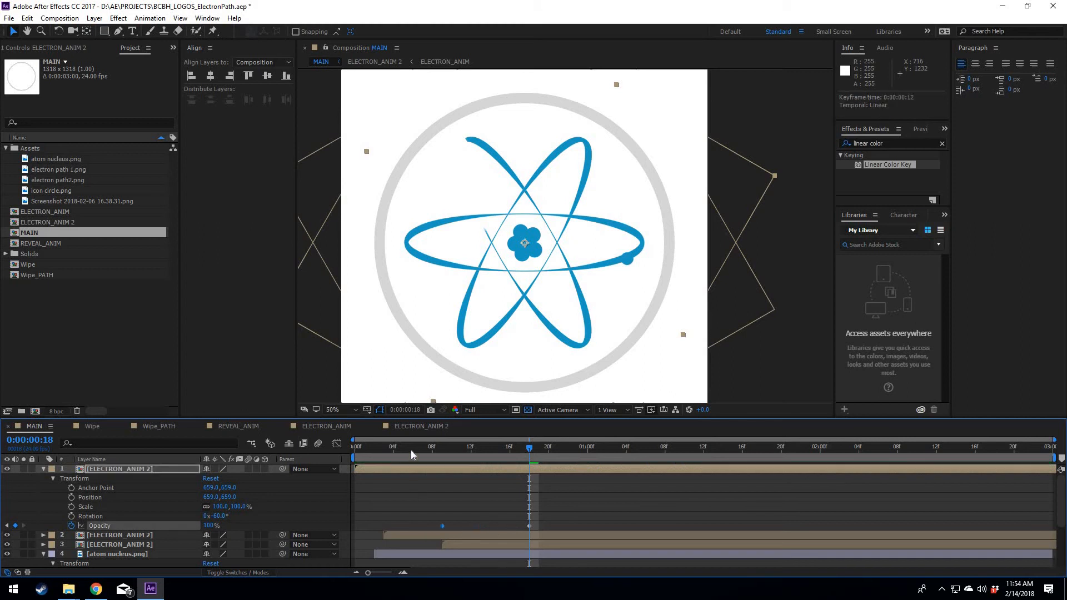
pyautogui.click(490, 450)
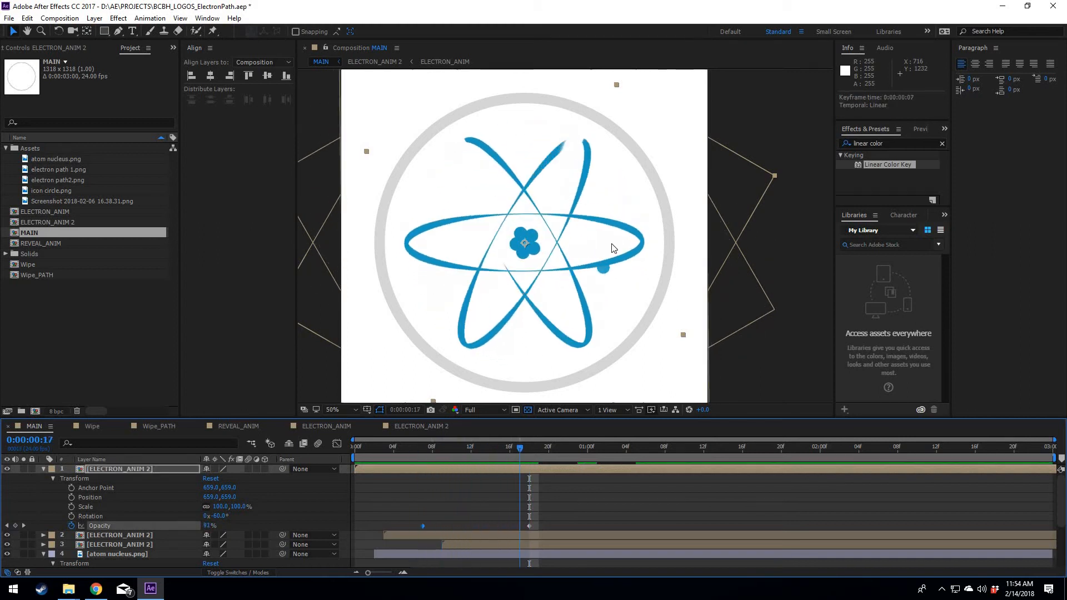
pyautogui.hotkey('ctrl', 'z')
pyautogui.click(498, 452)
pyautogui.moveTo(419, 453)
pyautogui.mouseDown()
pyautogui.moveTo(492, 446)
pyautogui.moveTo(365, 439)
pyautogui.moveTo(502, 435)
pyautogui.moveTo(532, 444)
pyautogui.moveTo(512, 453)
pyautogui.moveTo(532, 447)
pyautogui.mouseUp()
pyautogui.click(521, 448)
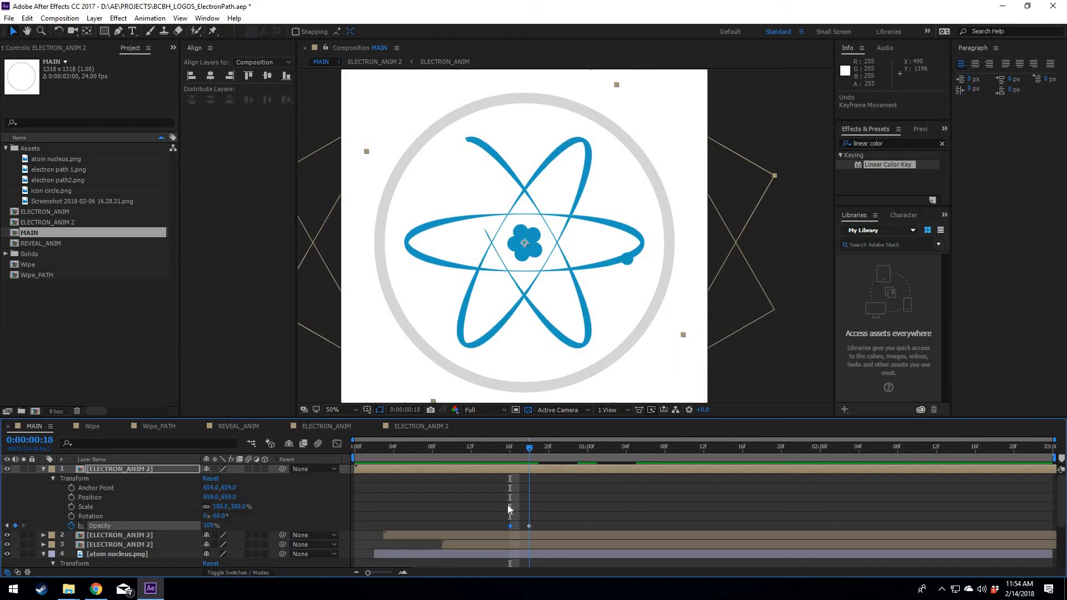
# Step: Reselect the topmost ELECTRON_ANIM 2 layer and compare its electron at 0:00:00:18 and 0:00:00:16
pyautogui.click(465, 473)
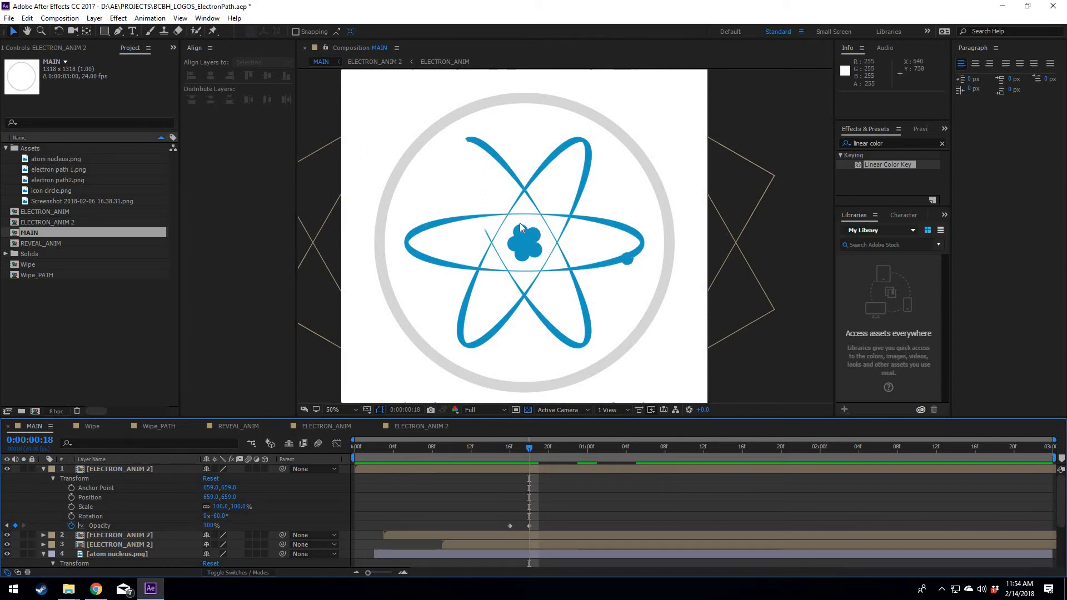
pyautogui.click(501, 473)
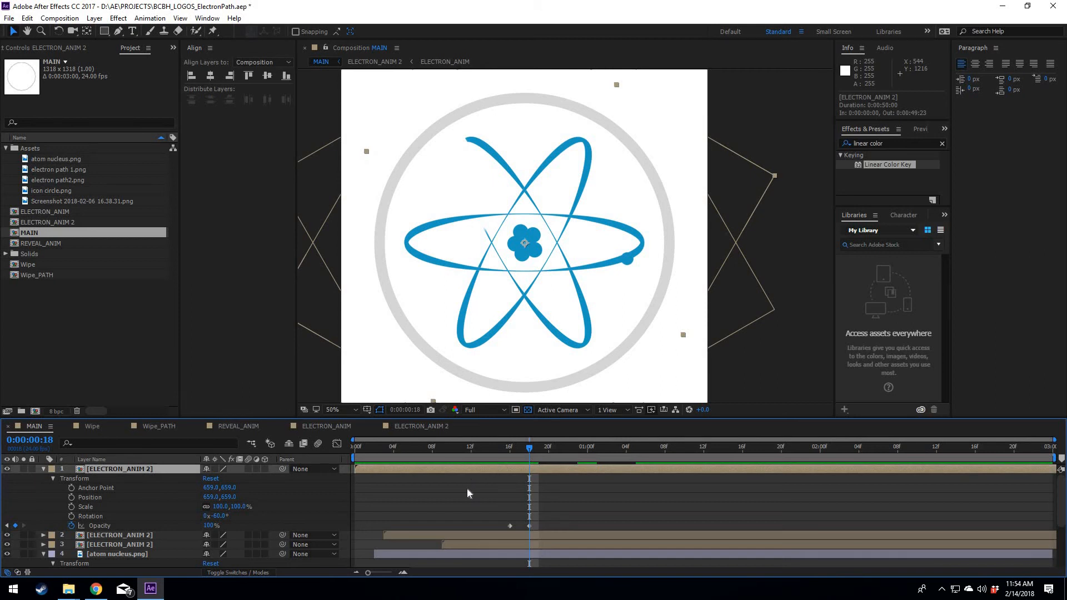
pyautogui.moveTo(515, 449)
pyautogui.mouseDown()
pyautogui.moveTo(532, 448)
pyautogui.moveTo(512, 455)
pyautogui.mouseUp()
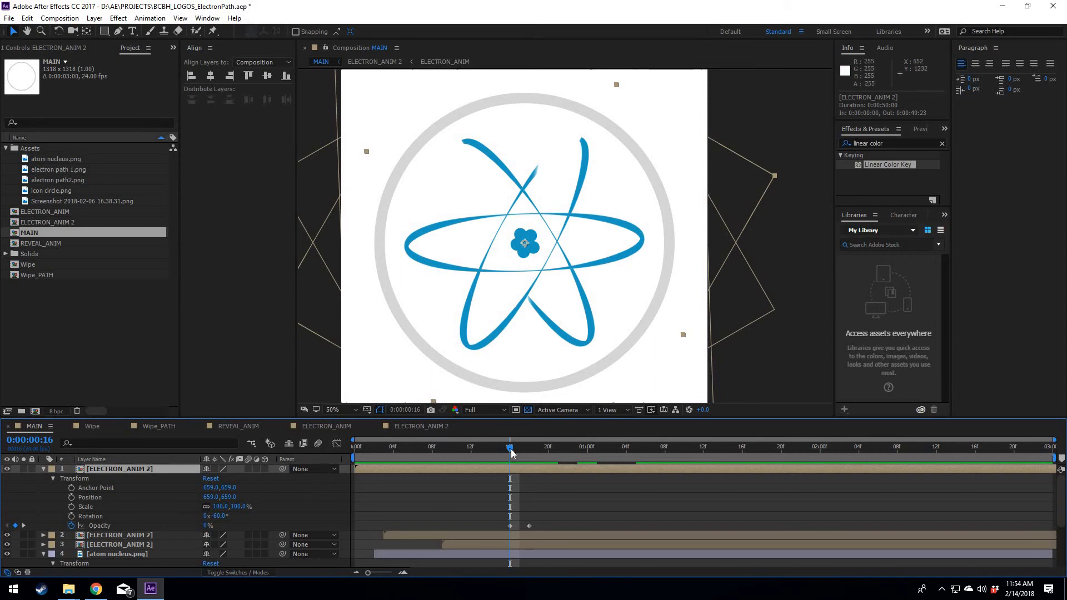
pyautogui.moveTo(521, 450)
pyautogui.mouseDown()
pyautogui.moveTo(512, 455)
pyautogui.moveTo(872, 428)
pyautogui.moveTo(515, 462)
pyautogui.mouseUp()
# Step: Expand the second ELECTRON_ANIM 2 layer and try shifting it in time, undoing each shift
pyautogui.click(132, 479)
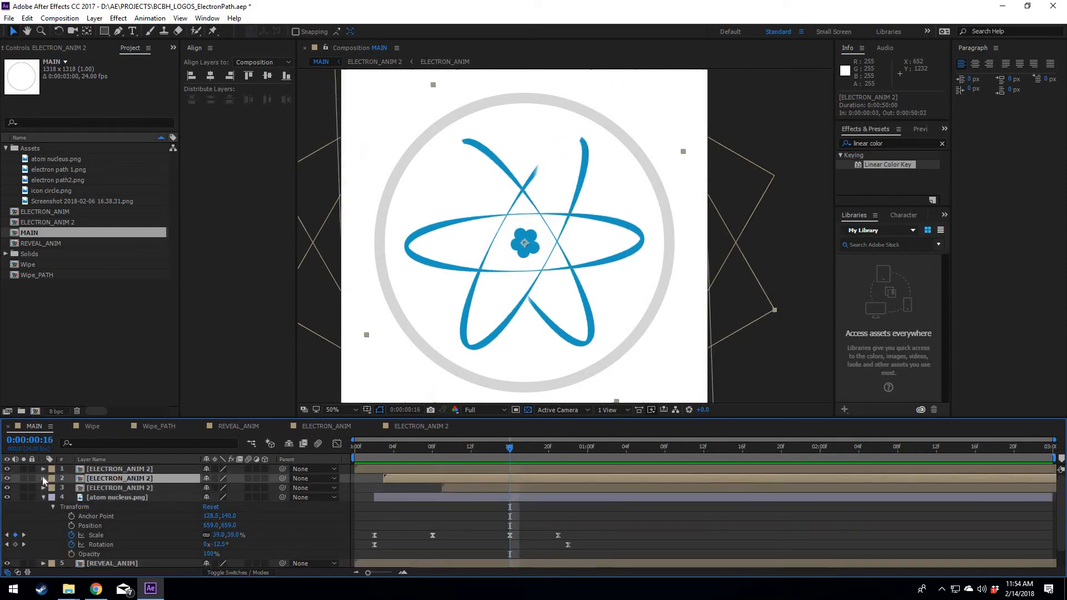
pyautogui.click(44, 479)
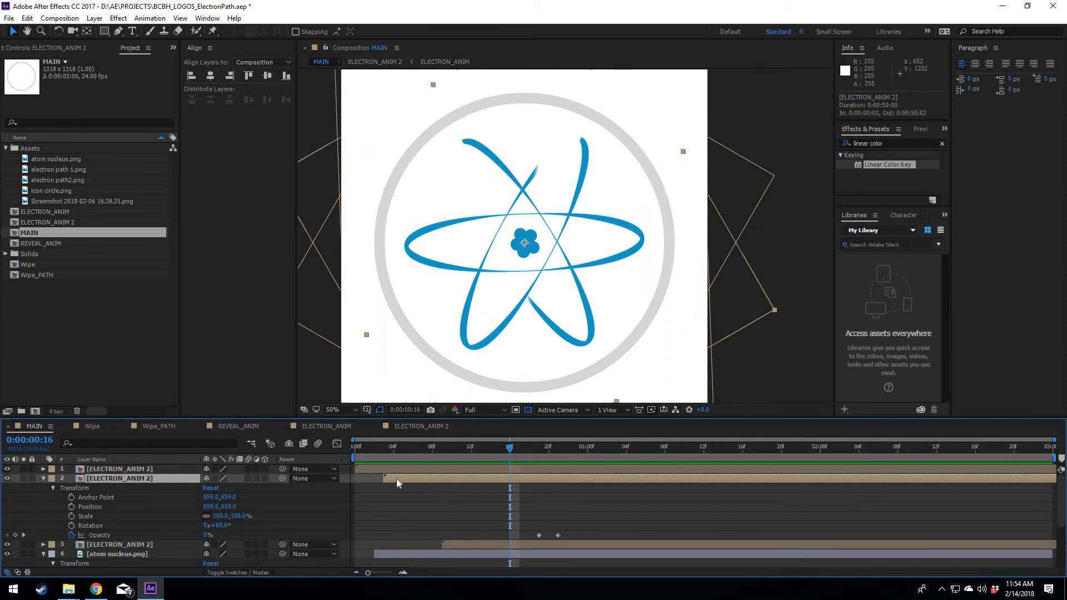
pyautogui.moveTo(456, 478); pyautogui.dragTo(483, 479)
pyautogui.hotkey('ctrl', 'z')
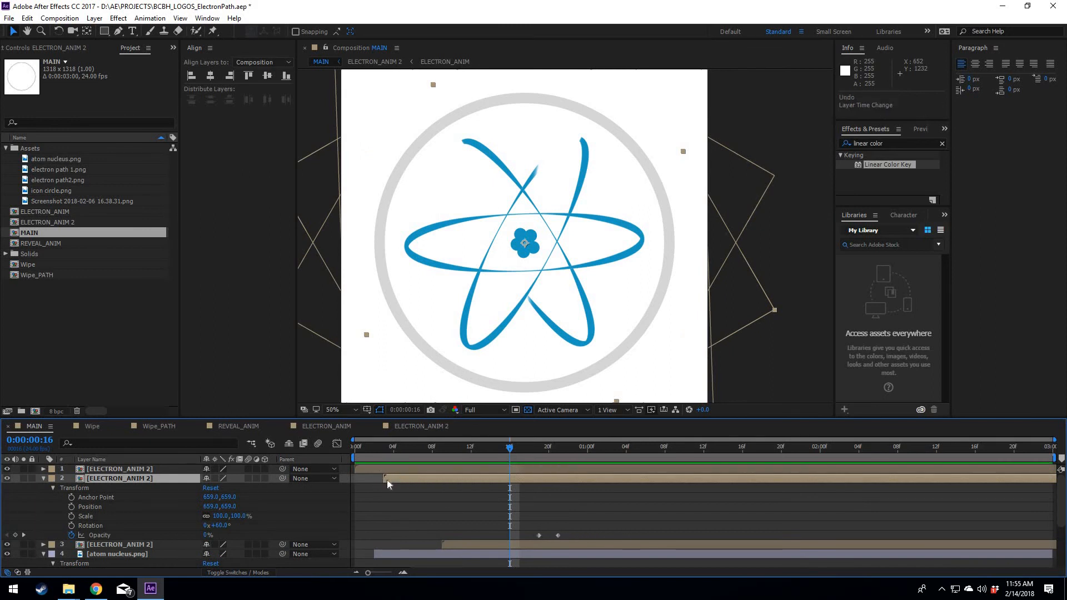
pyautogui.moveTo(403, 479); pyautogui.dragTo(395, 480)
pyautogui.hotkey('ctrl', 'z')
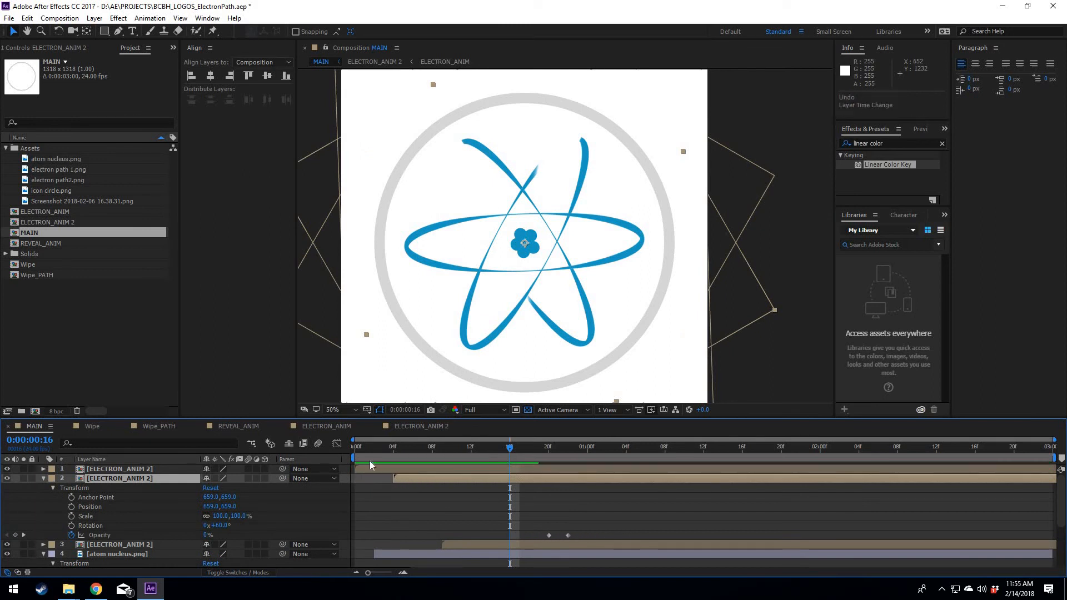
# Step: Scrub from frame 0 to 0:00:00:14, collapse the second ELECTRON_ANIM 2 layer, and select the second and third ELECTRON_ANIM 2 layers
pyautogui.moveTo(352, 446); pyautogui.dragTo(491, 439)
pyautogui.click(43, 479)
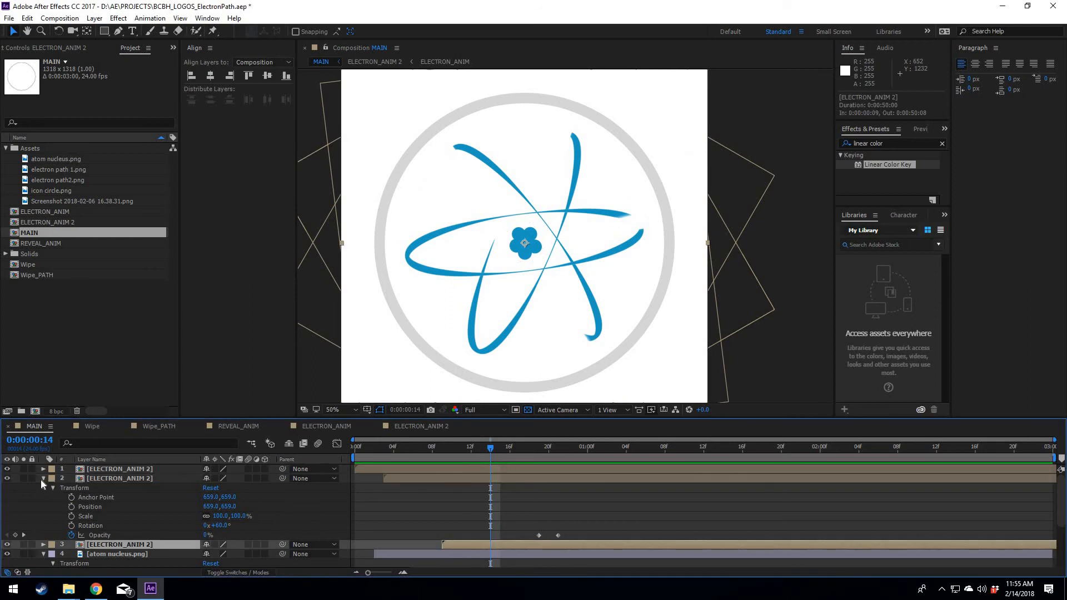
pyautogui.click(466, 488)
pyautogui.click(469, 479)
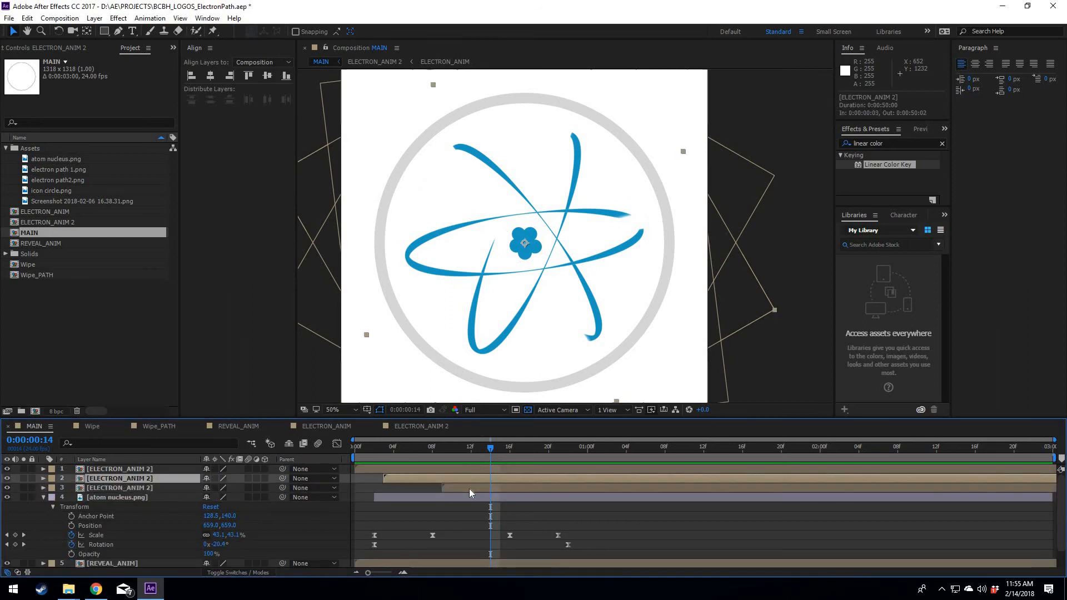
pyautogui.keyDown('shift'); pyautogui.click(469, 488); pyautogui.keyUp('shift')
# Step: Preview the full MAIN animation and scrub the three orbiting electrons through 0:00:01:13 to 0:00:02:08
pyautogui.moveTo(389, 449); pyautogui.dragTo(568, 447)
pyautogui.press('space')
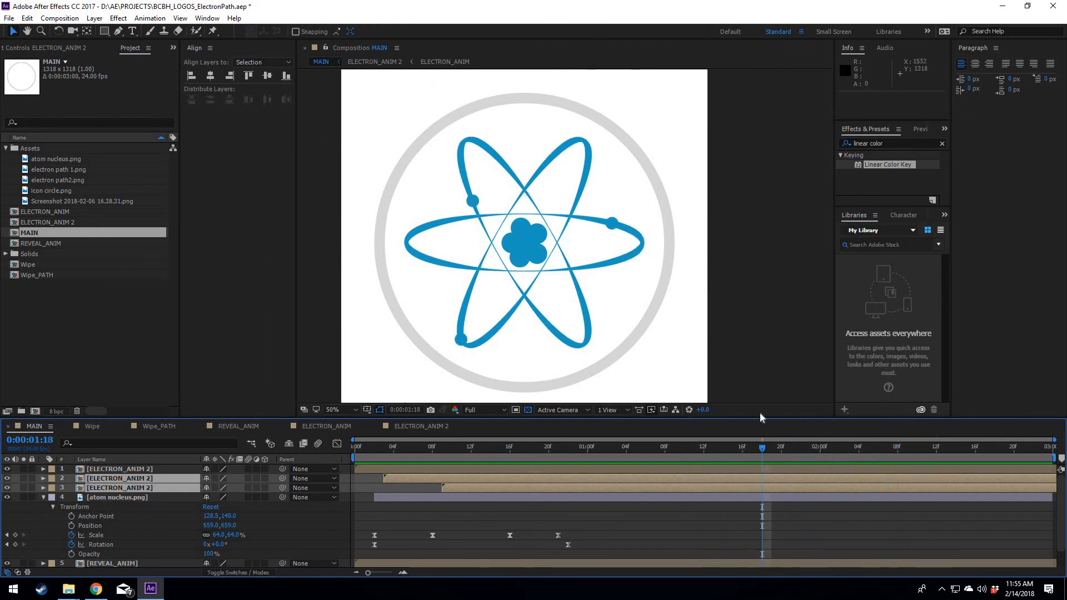
pyautogui.press('space')
pyautogui.moveTo(360, 448)
pyautogui.mouseDown()
pyautogui.moveTo(691, 450)
pyautogui.moveTo(326, 446)
pyautogui.moveTo(714, 451)
pyautogui.moveTo(718, 460)
pyautogui.mouseUp()
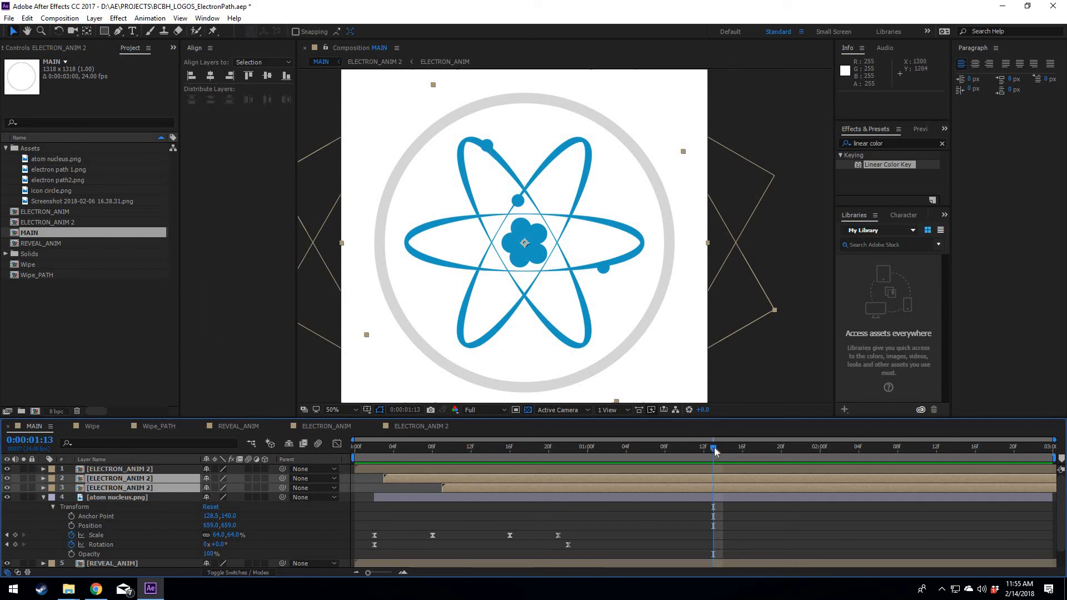
pyautogui.moveTo(721, 450); pyautogui.dragTo(771, 448)
pyautogui.moveTo(900, 439); pyautogui.dragTo(910, 432)
pyautogui.click(902, 455)
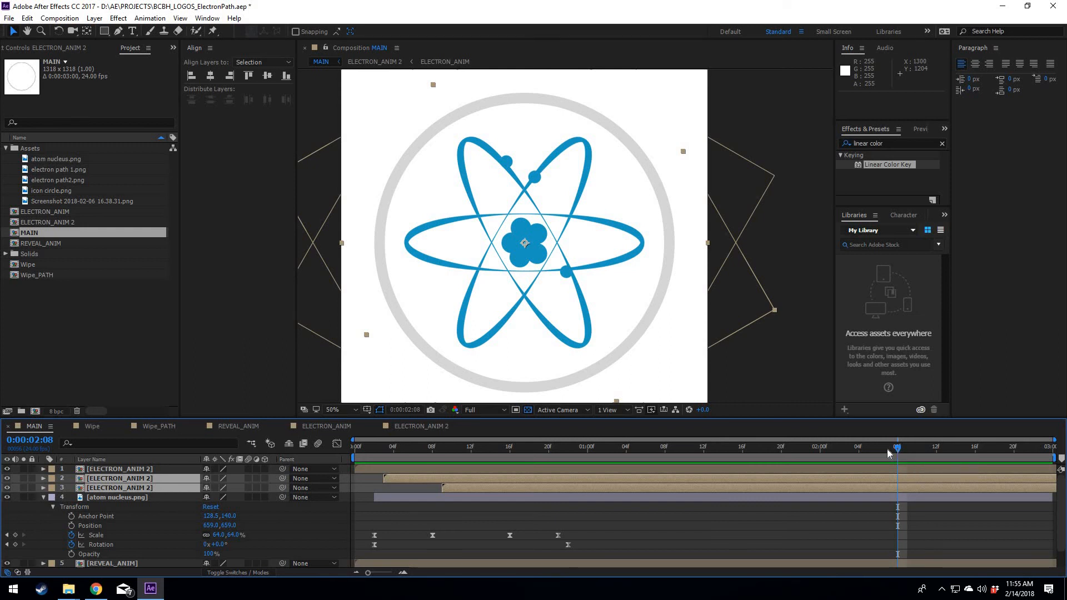
# Step: Compare the electron positions at 0:00:01:13, 0:00:02:08 and 0:00:02:09, and scrub back to 0:00:01:16
pyautogui.click(706, 456)
pyautogui.click(710, 457)
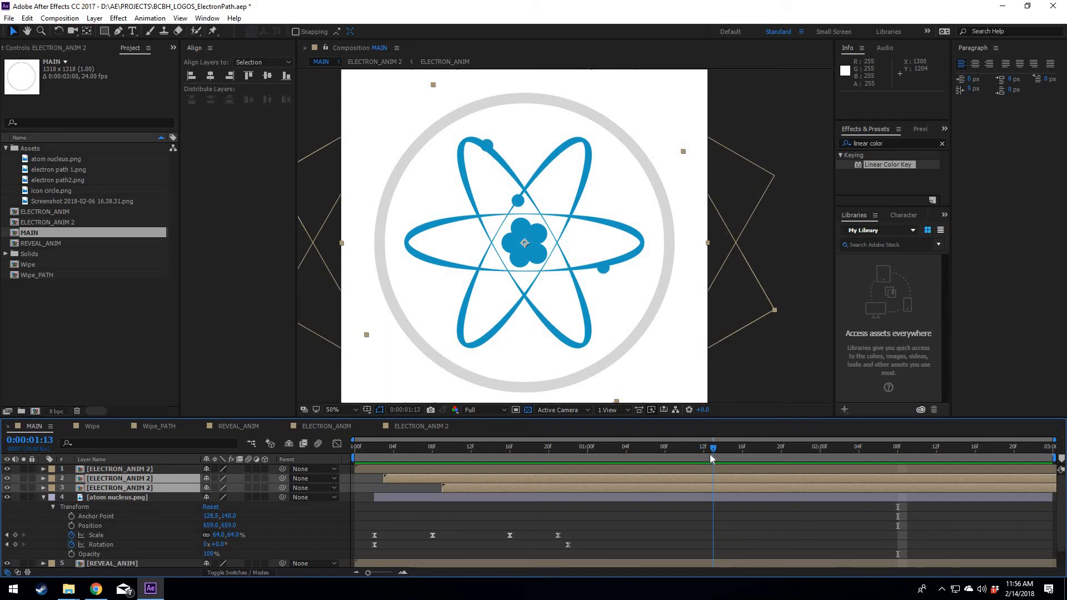
pyautogui.press('space')
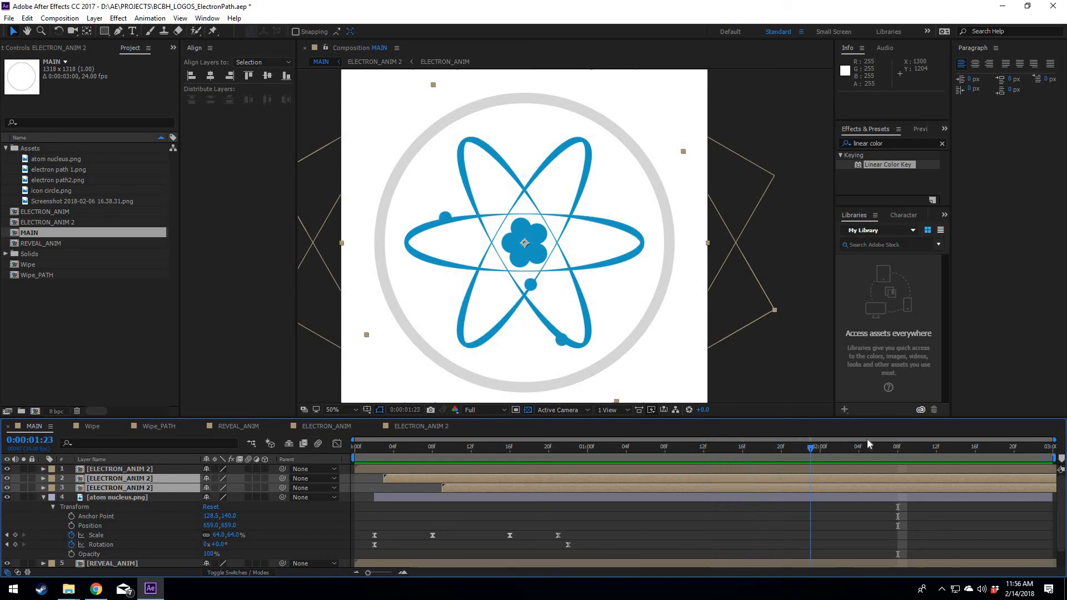
pyautogui.moveTo(867, 440); pyautogui.dragTo(896, 433)
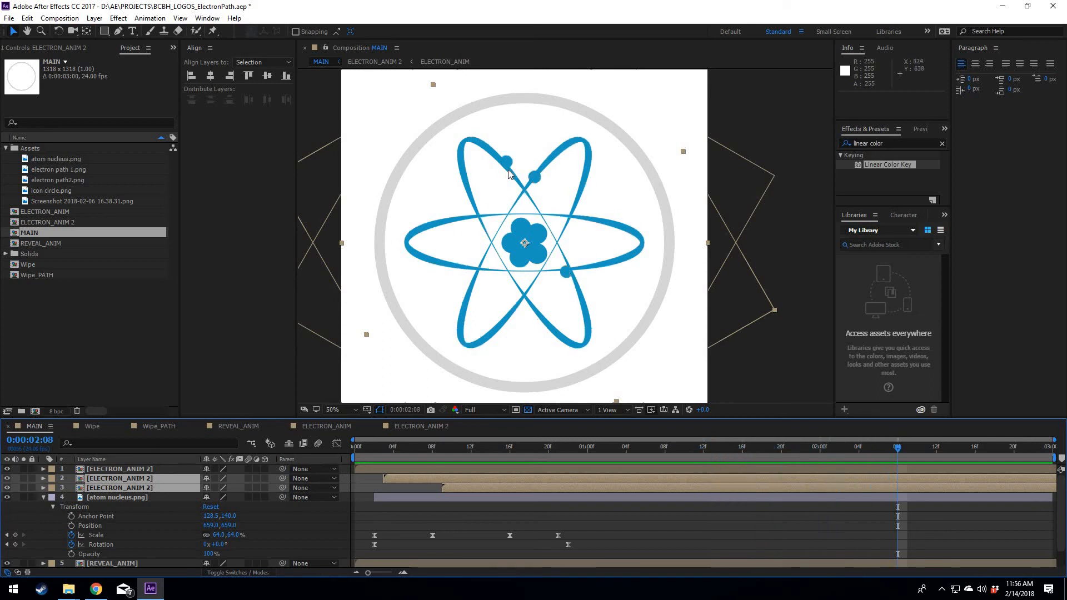
pyautogui.click(902, 449)
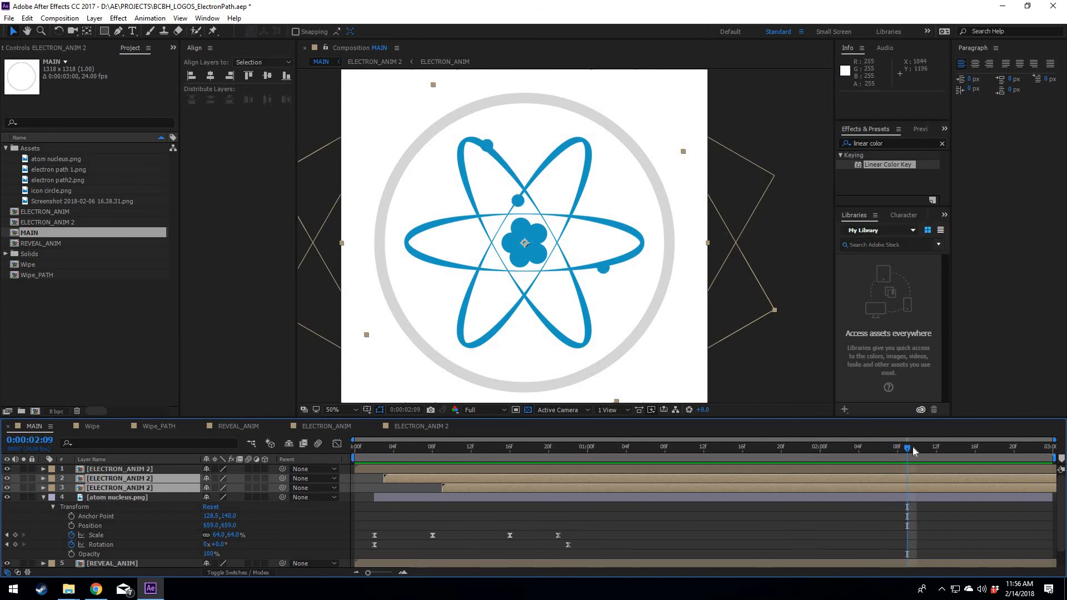
pyautogui.moveTo(876, 448); pyautogui.dragTo(742, 470)
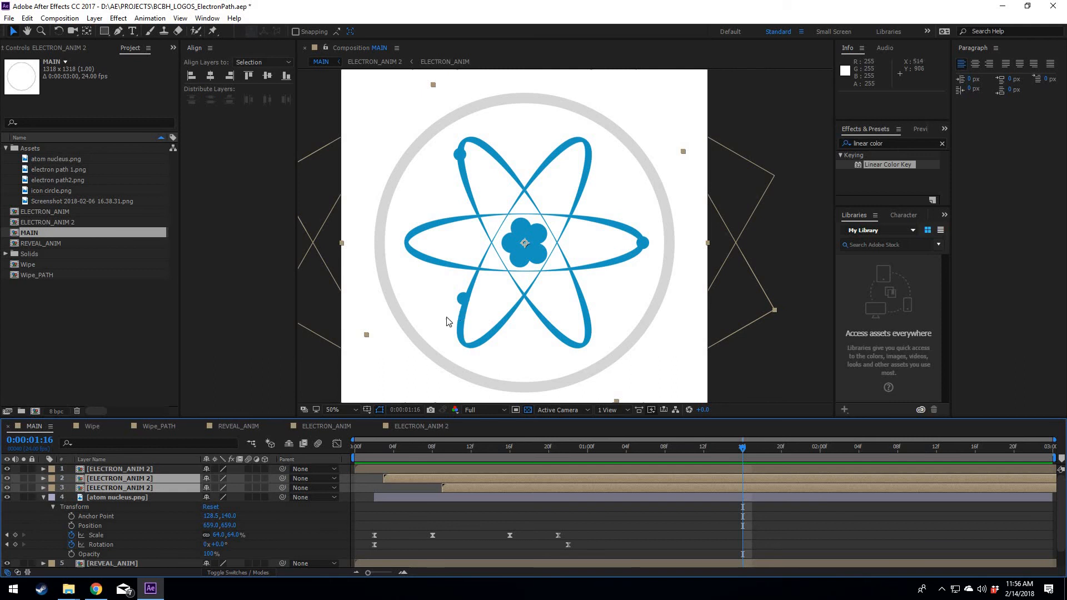
# Step: Collapse the atom nucleus.png layer's properties and open the ELECTRON_ANIM composition at frame 0
pyautogui.click(127, 498)
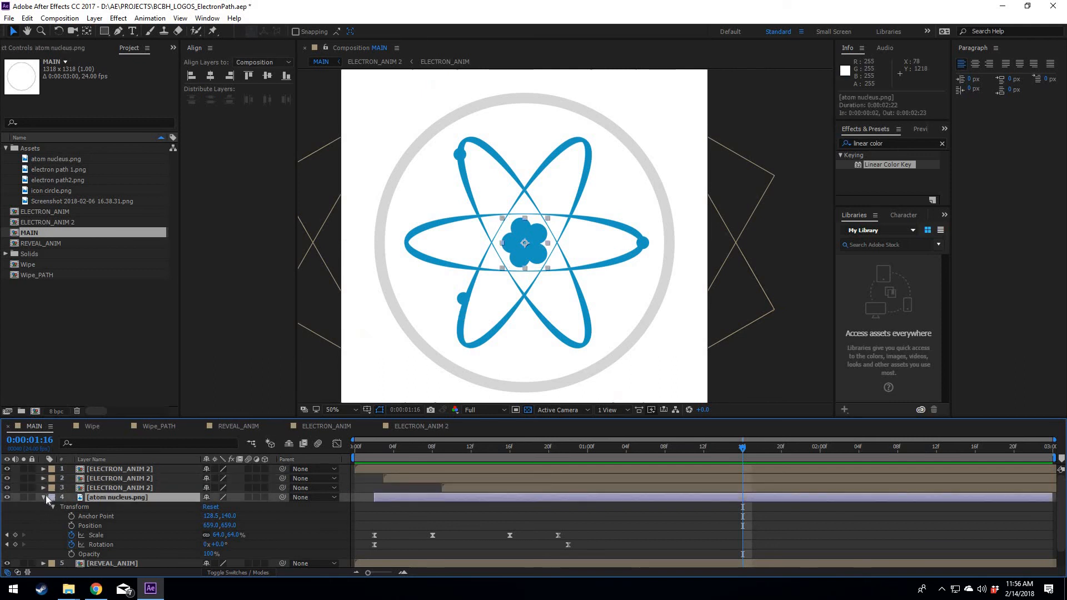
pyautogui.click(43, 498)
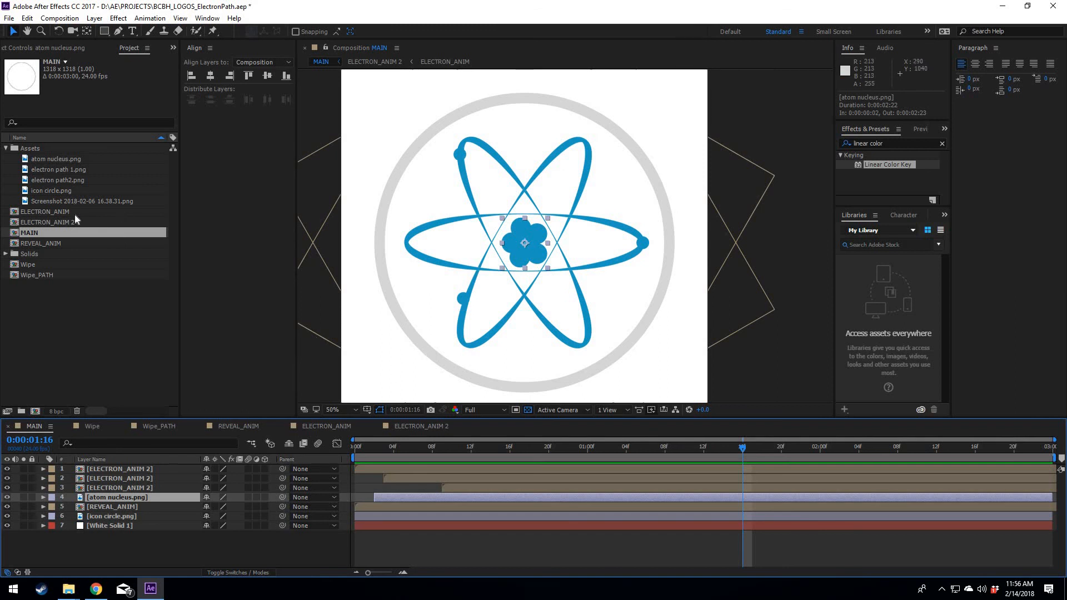
pyautogui.doubleClick(48, 212)
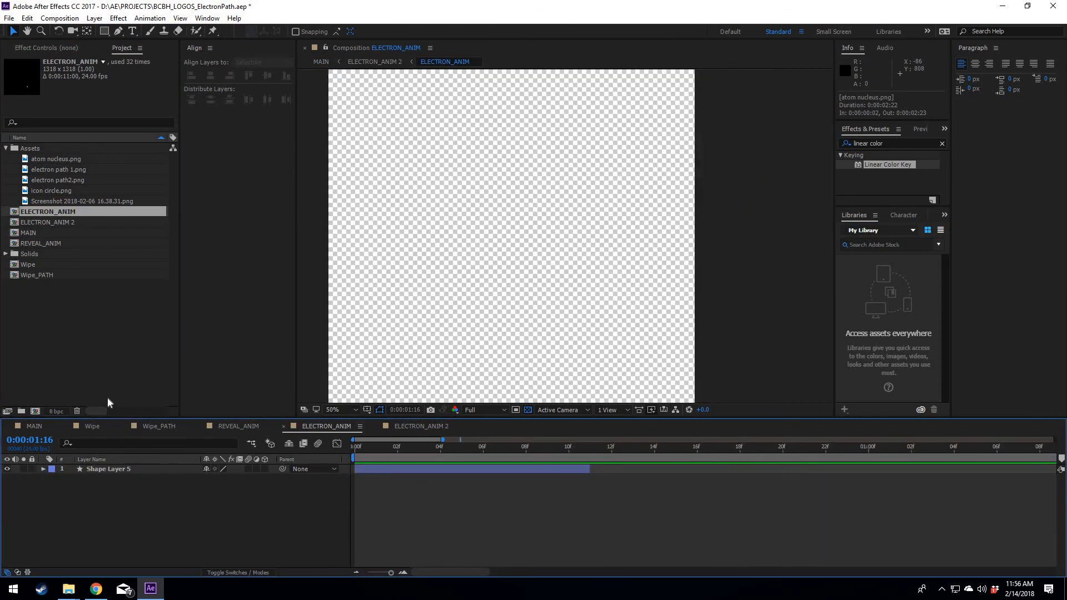
pyautogui.click(359, 457)
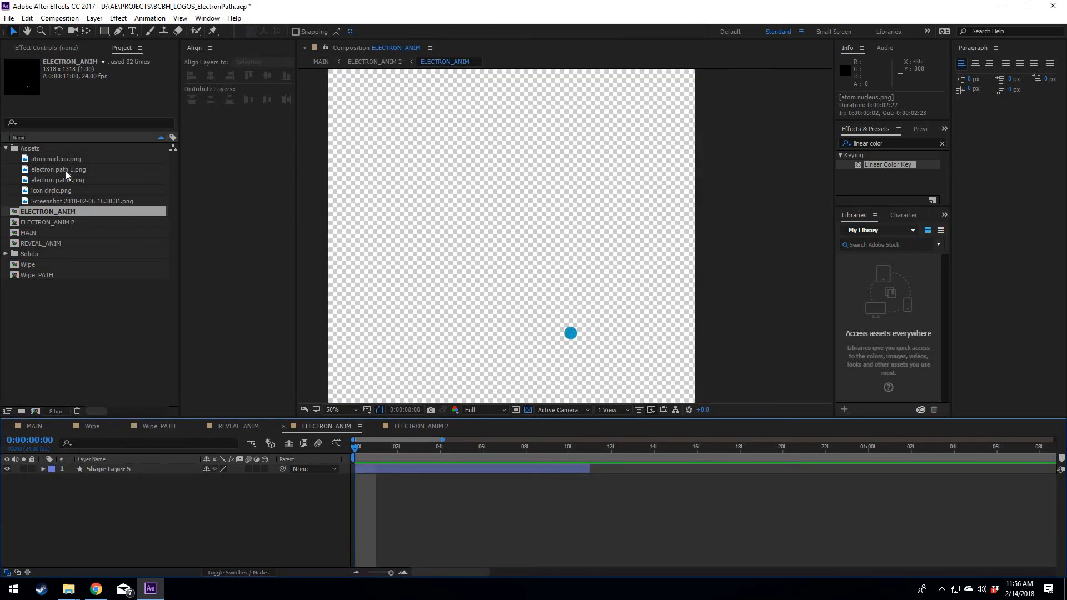
# Step: Add electron path 1.png above Shape Layer 5 in ELECTRON_ANIM and set its scale to 80%
pyautogui.moveTo(74, 168); pyautogui.dragTo(119, 467)
pyautogui.click(43, 469)
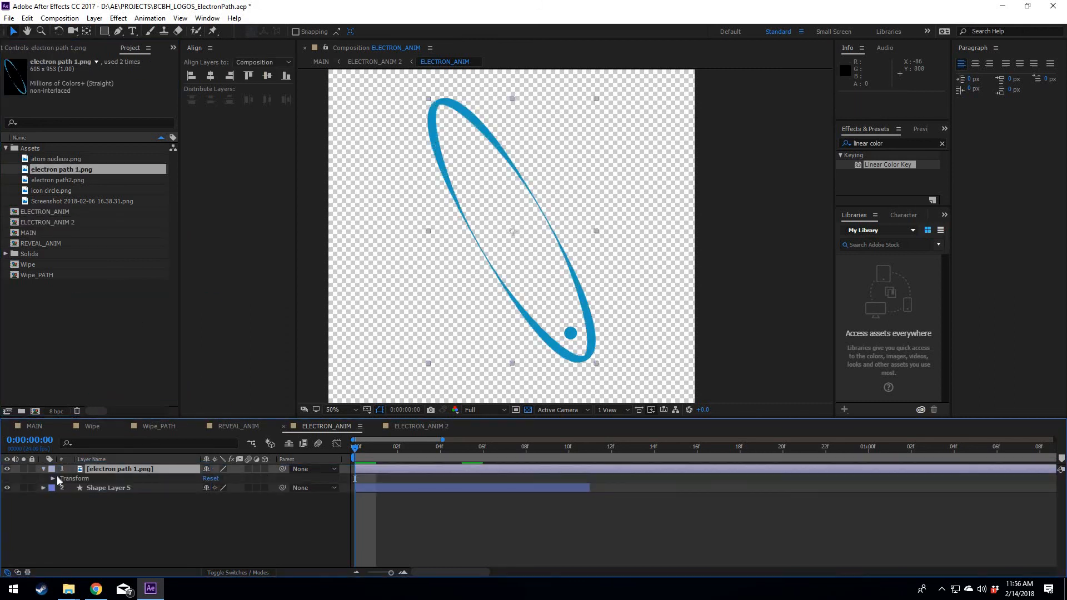
pyautogui.click(240, 507)
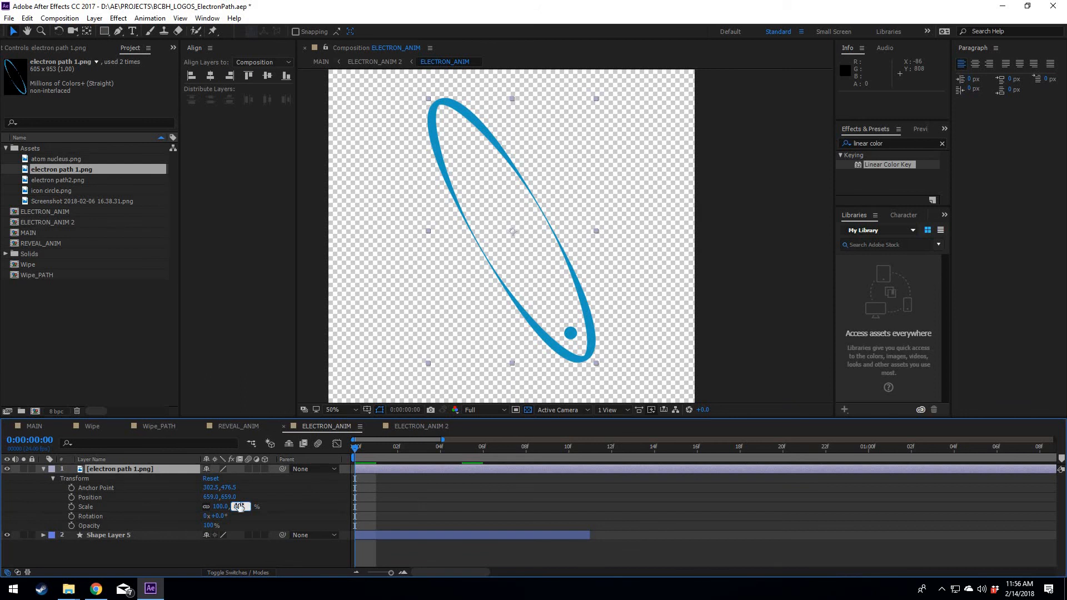
pyautogui.write('80')
pyautogui.press('Tab')
# Step: Scrub the electron to 0:00:00:07 and show Shape Layer 5's X and Y Position keyframes in the Graph Editor
pyautogui.click(353, 448)
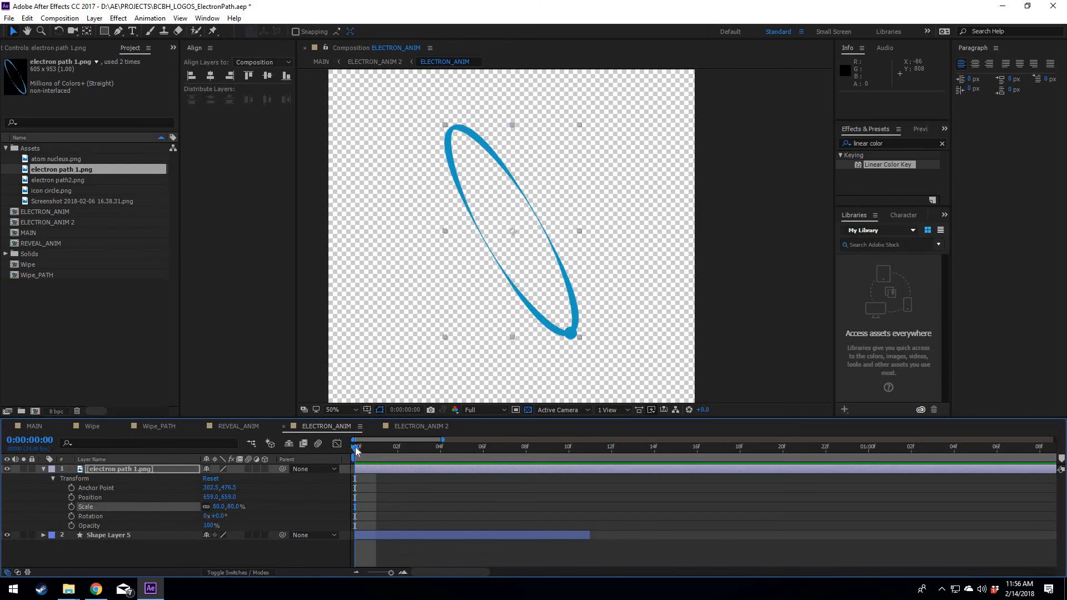
pyautogui.moveTo(370, 449); pyautogui.dragTo(499, 446)
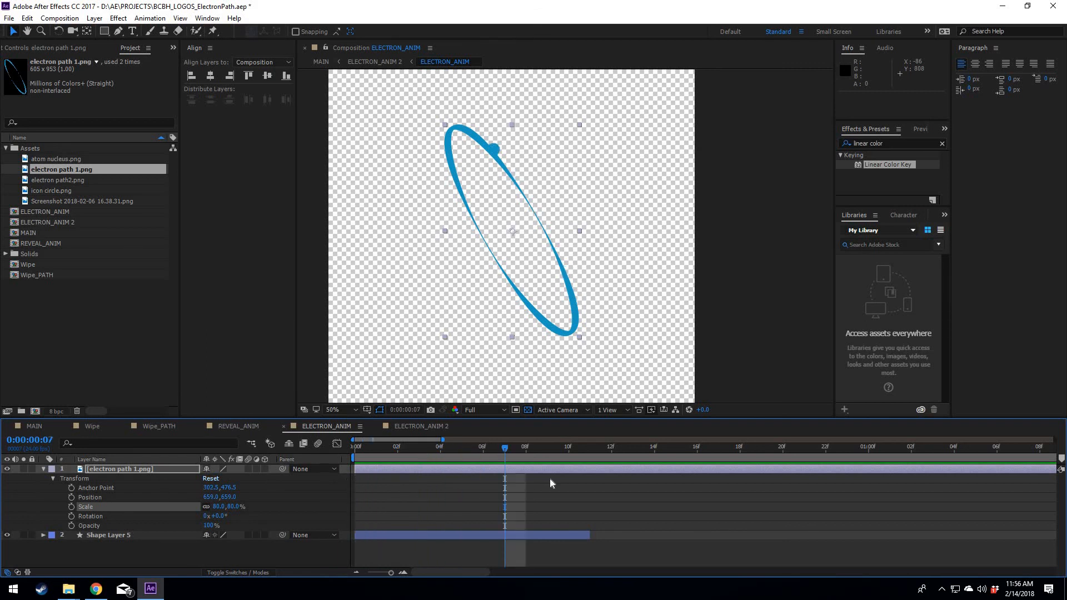
pyautogui.click(43, 535)
pyautogui.scroll(-2, 592, 503)
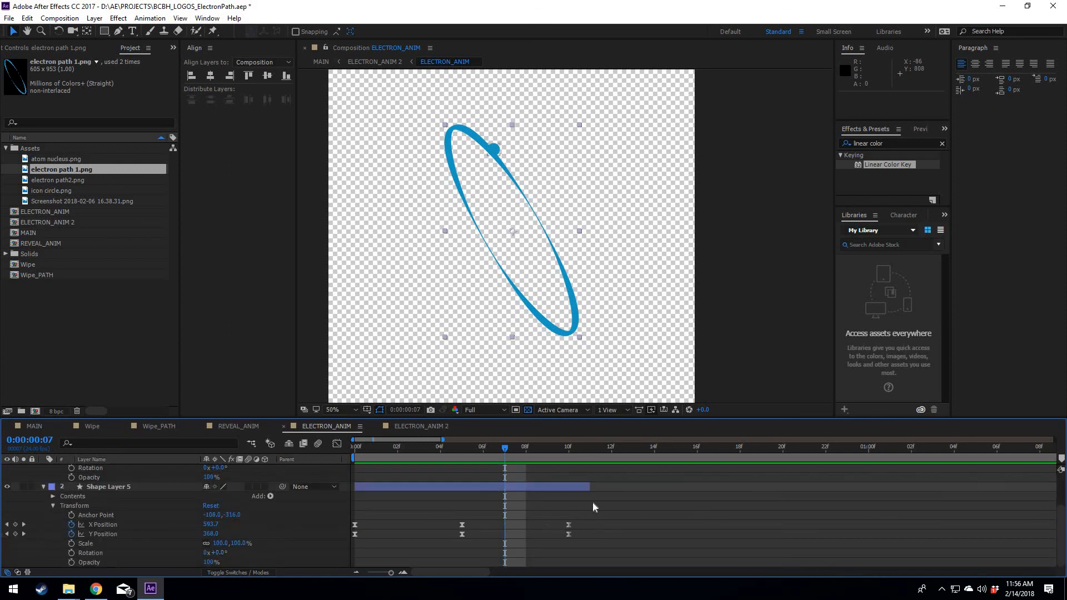
pyautogui.moveTo(622, 501); pyautogui.dragTo(341, 547)
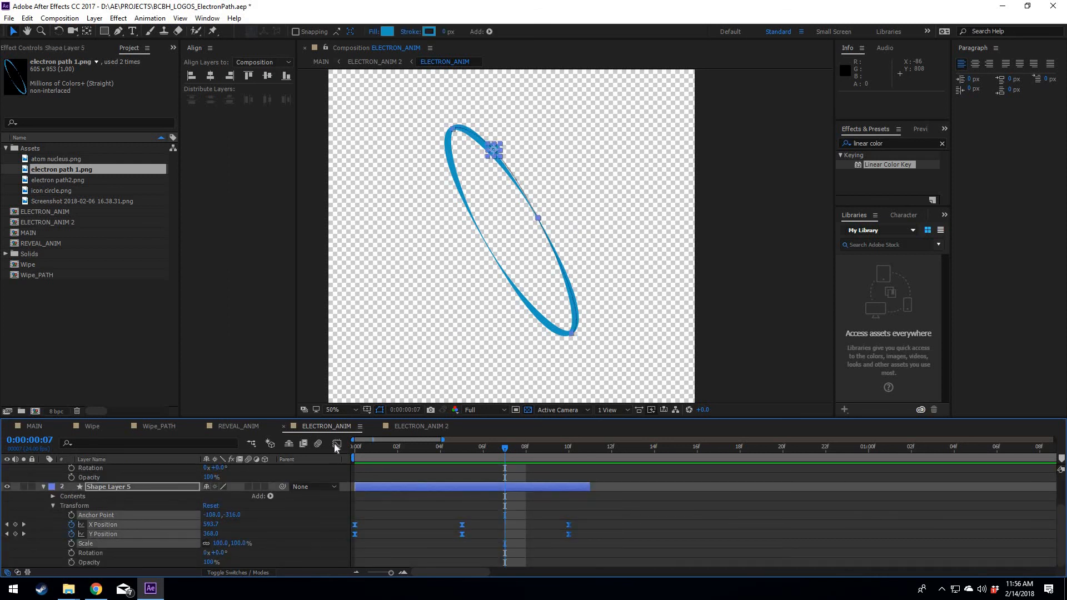
pyautogui.hotkey('shift', 'F3')
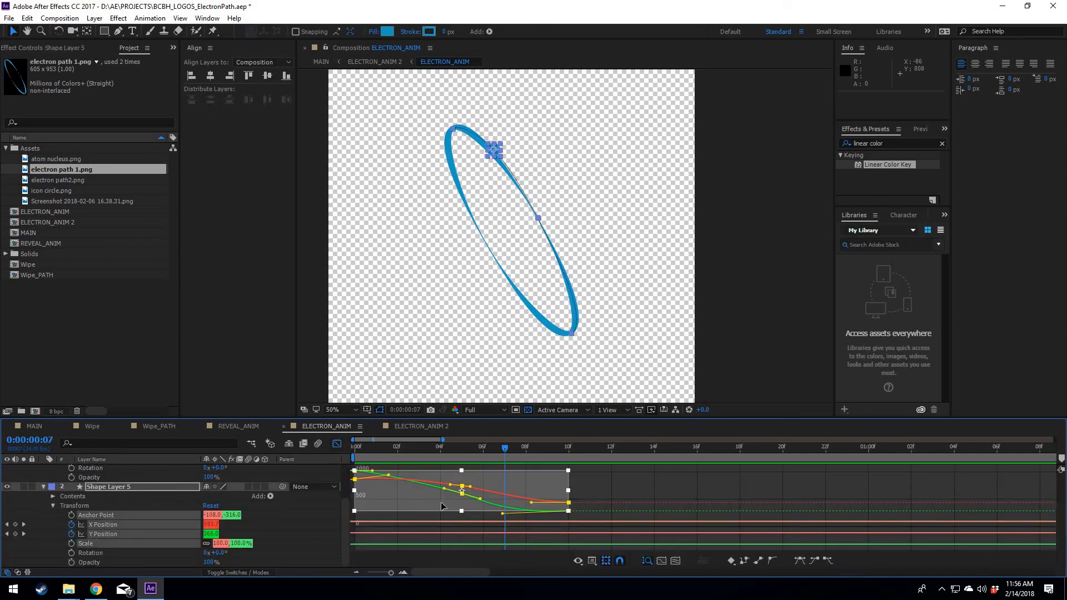
# Step: Lower the incoming X Position handle of Shape Layer 5's last keyframe slightly and check the electron against the path around frames 7 and 8
pyautogui.click(573, 501)
pyautogui.keyDown('alt'); pyautogui.scroll(2, 543, 509); pyautogui.keyUp('alt')
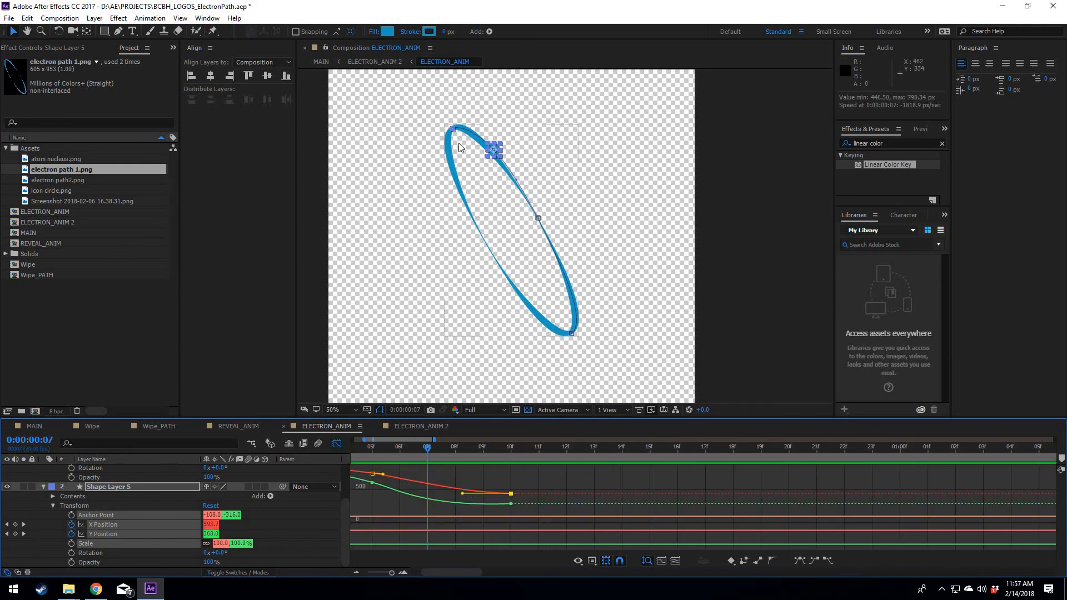
pyautogui.scroll(2, 517, 174)
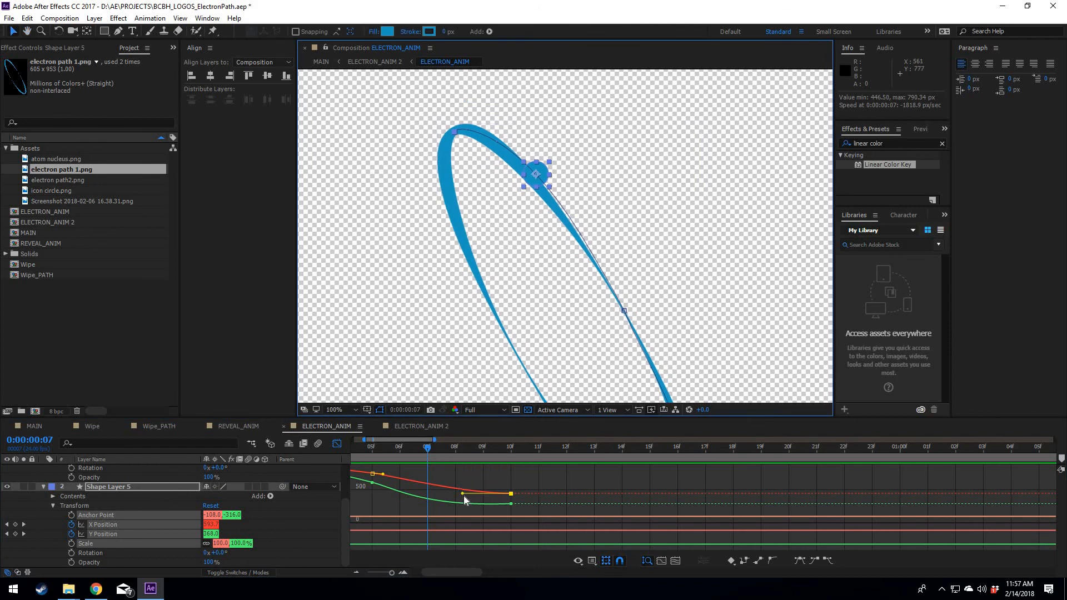
pyautogui.moveTo(462, 493); pyautogui.dragTo(464, 496)
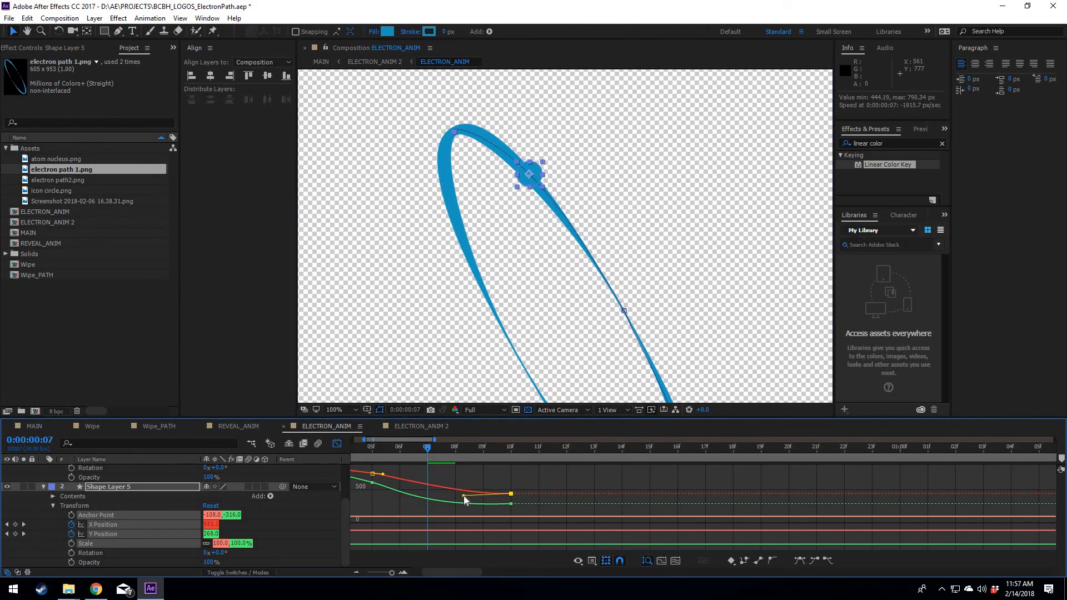
pyautogui.click(446, 450)
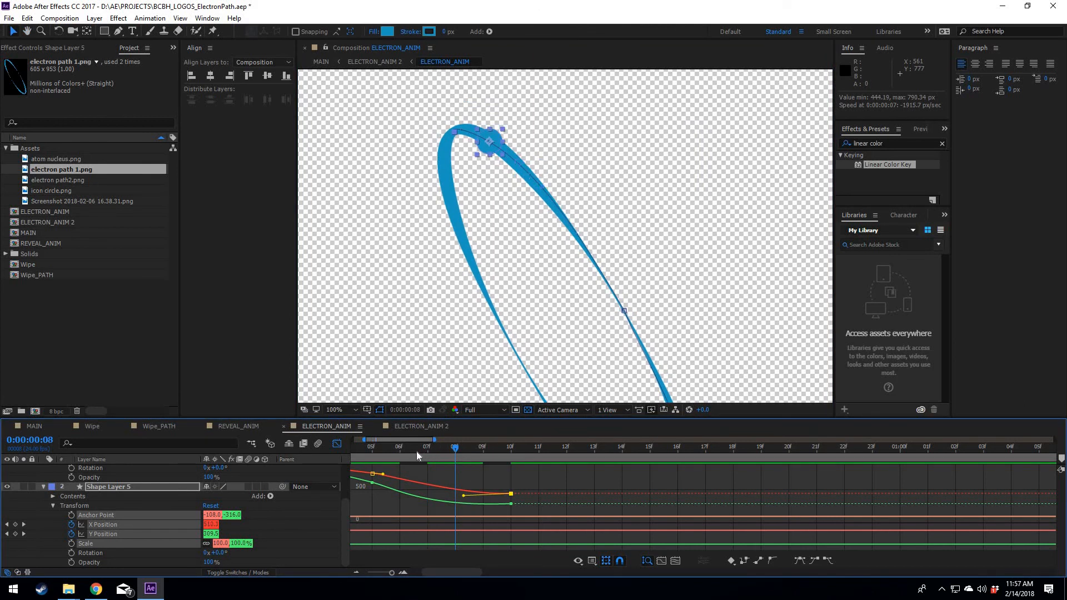
pyautogui.moveTo(416, 451); pyautogui.dragTo(466, 445)
pyautogui.click(428, 448)
# Step: Adjust the incoming Y Position handle of the last keyframe and scrub the electron back along the path through frame 5 to frame 0
pyautogui.moveTo(510, 504); pyautogui.dragTo(427, 506)
pyautogui.moveTo(462, 449); pyautogui.dragTo(371, 453)
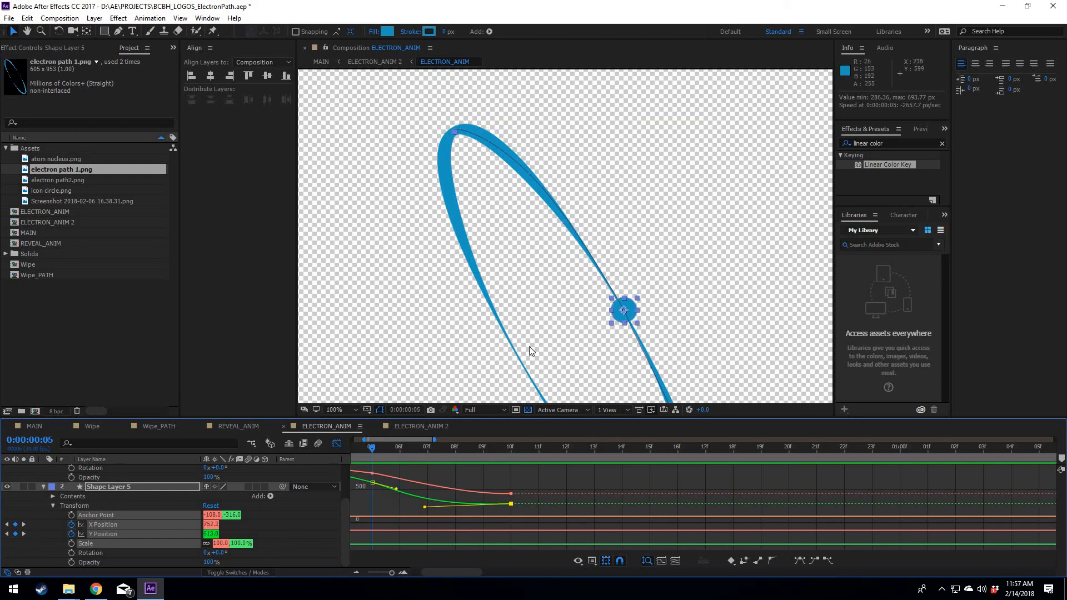
pyautogui.moveTo(532, 350); pyautogui.dragTo(455, 194)
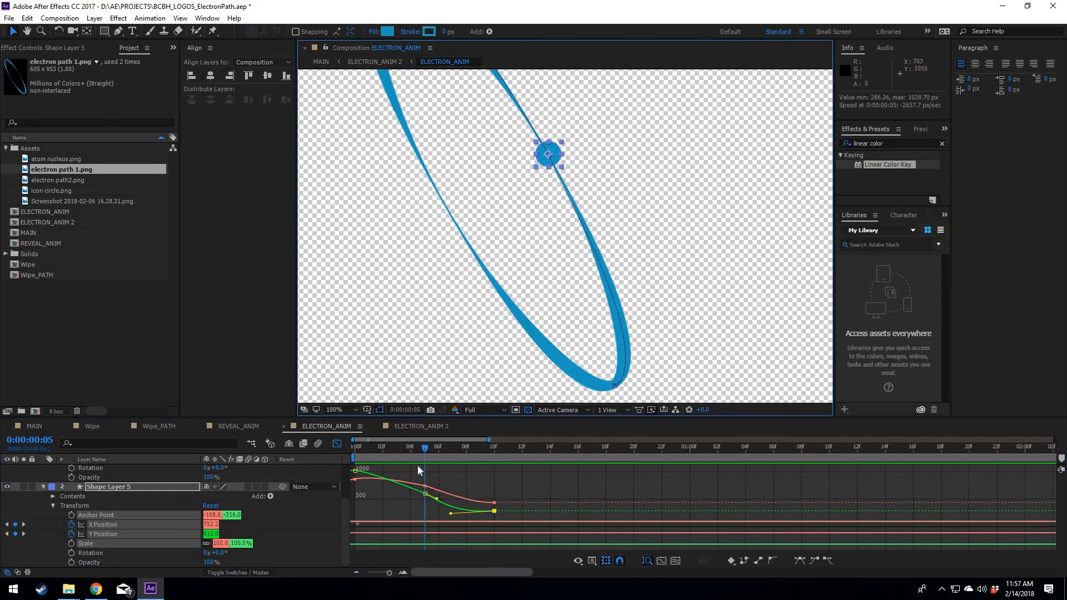
pyautogui.click(423, 451)
pyautogui.moveTo(407, 457); pyautogui.dragTo(357, 457)
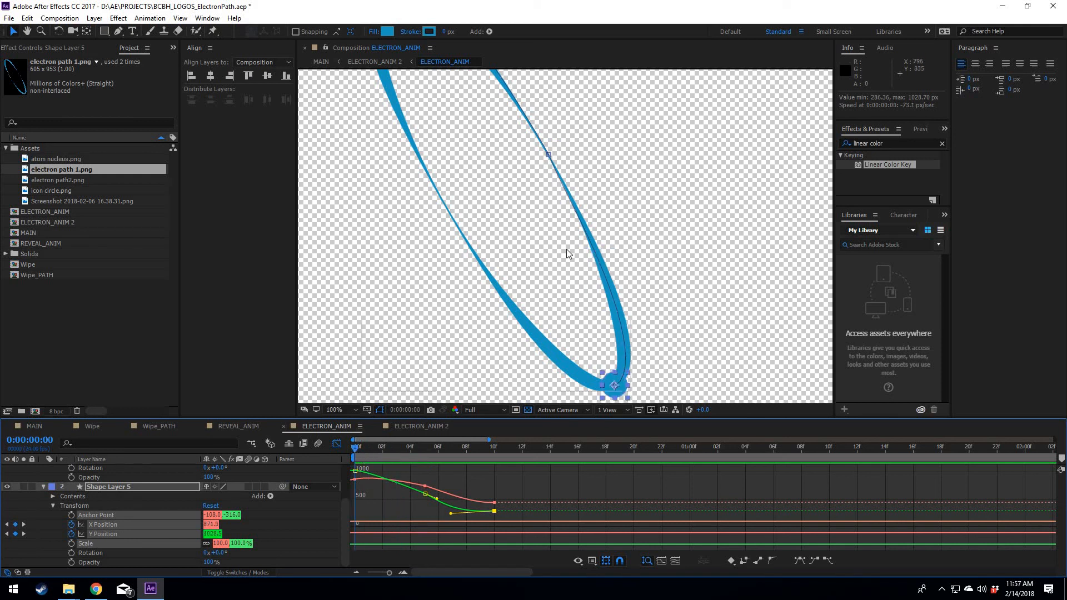
pyautogui.scroll(-2, 568, 253)
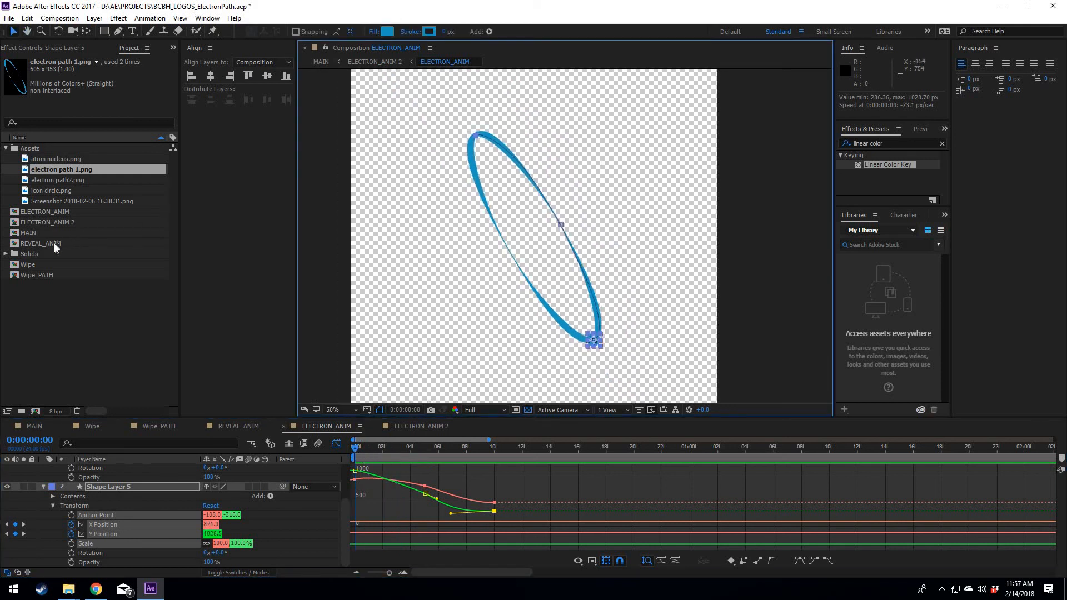
# Step: Open the MAIN composition and preview the full atom animation from frame 0
pyautogui.click(86, 232)
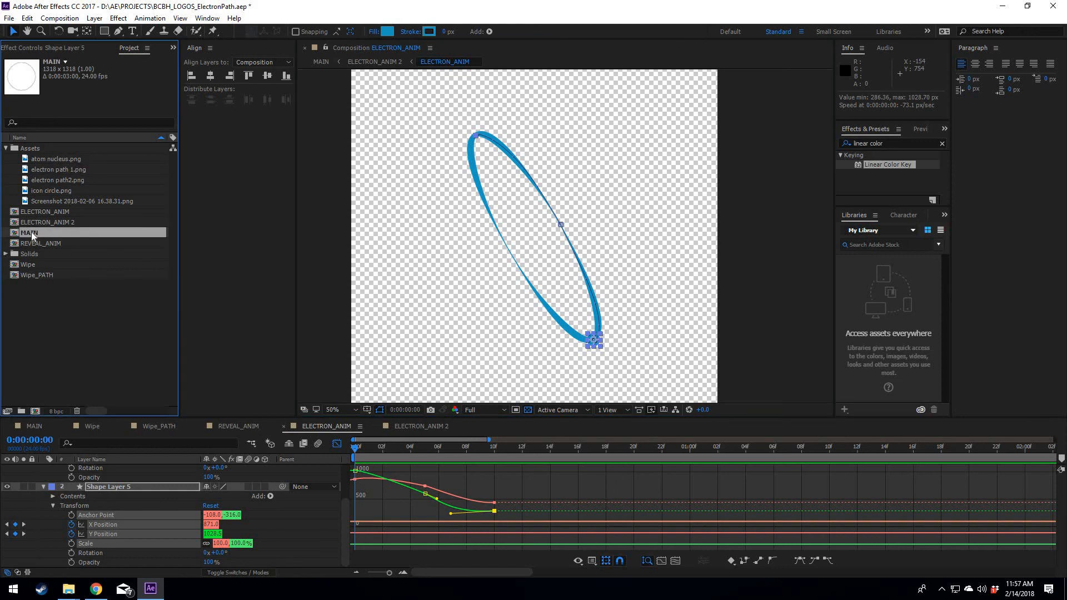
pyautogui.moveTo(360, 448); pyautogui.dragTo(355, 449)
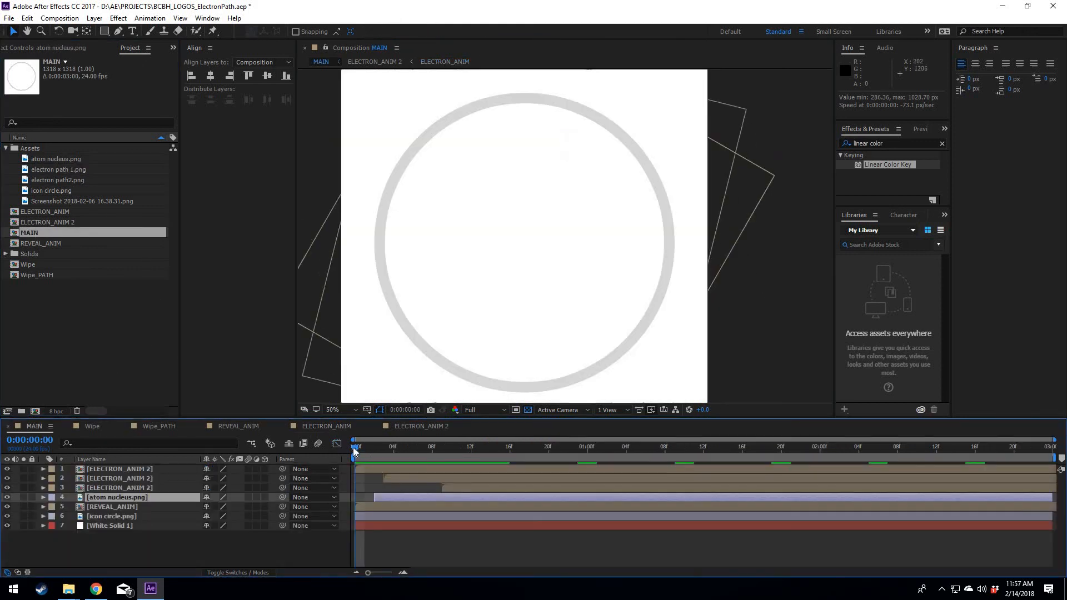
pyautogui.press('space')
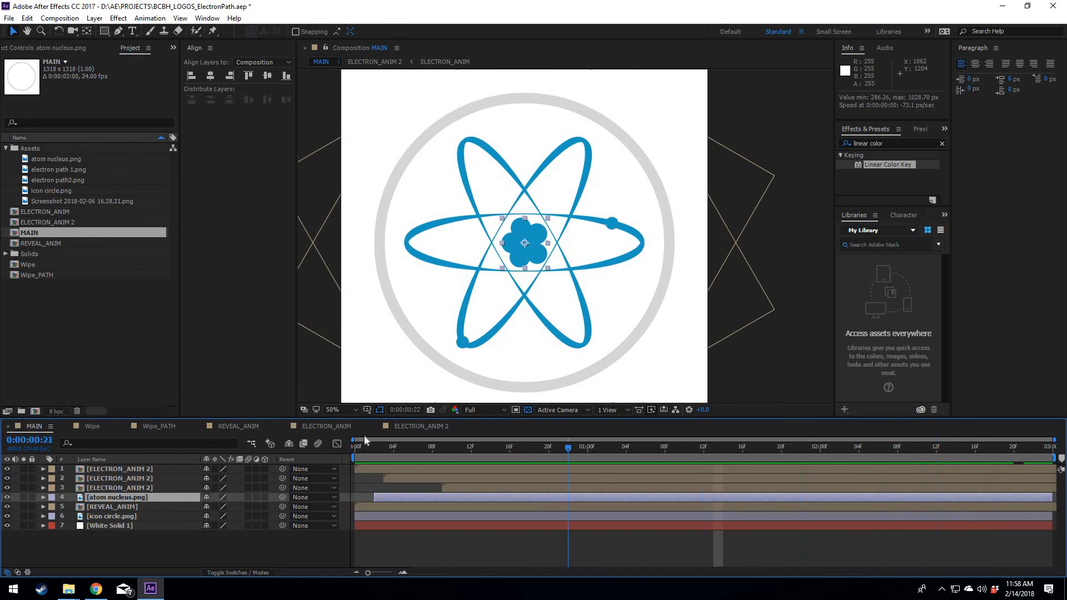
pyautogui.press('space')
pyautogui.click(732, 318)
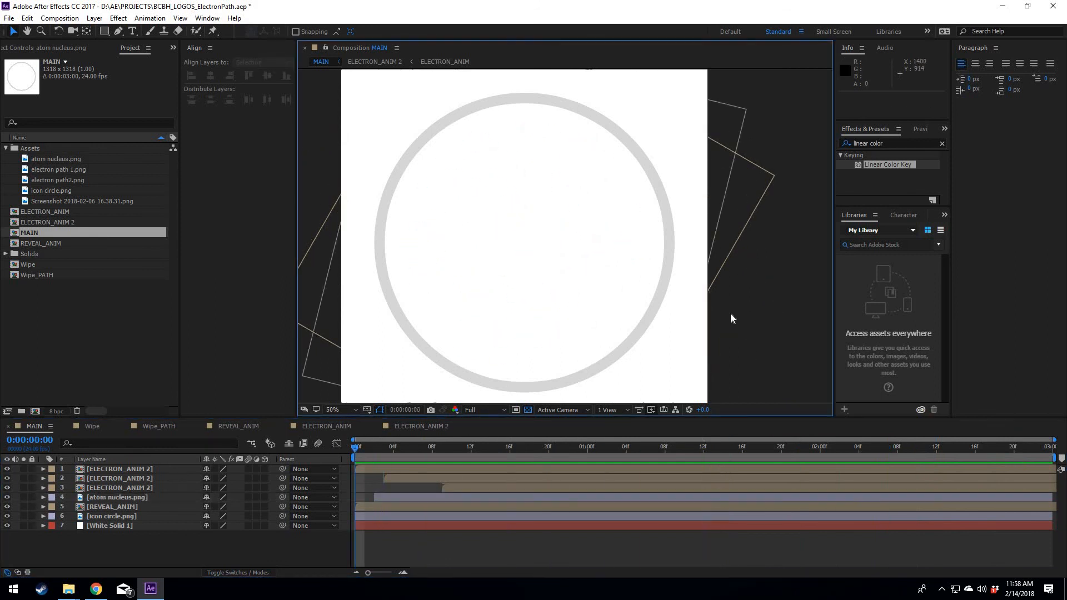
pyautogui.press('space')
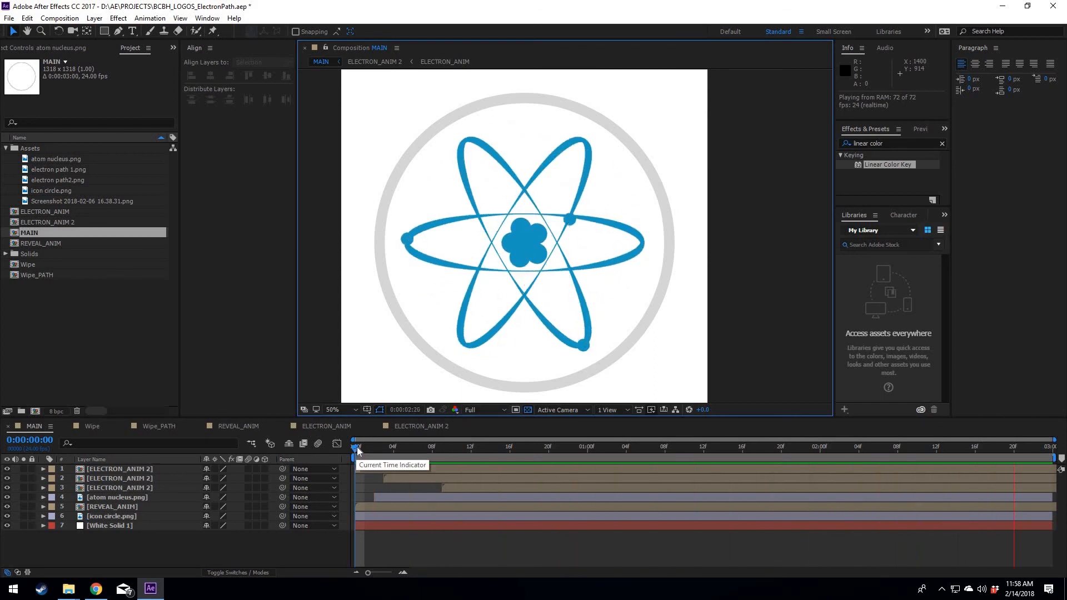
# Step: Scrub MAIN through 0:00:00:15, 0:00:01:03 and 0:00:01:22, return to 0:00:01:14, and play the animation
pyautogui.moveTo(357, 451); pyautogui.dragTo(481, 451)
pyautogui.click(558, 459)
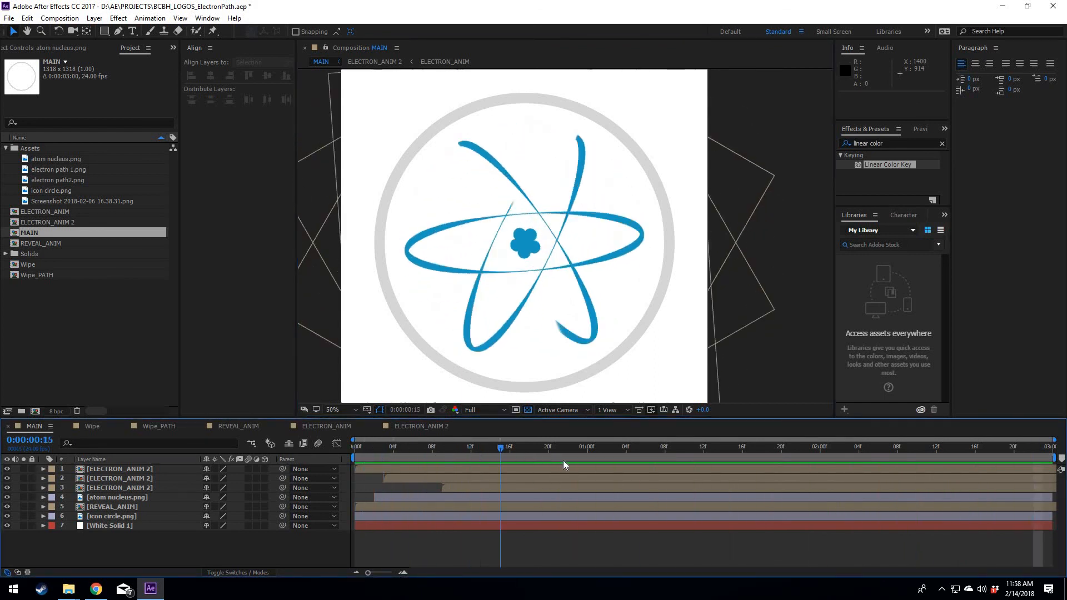
pyautogui.click(615, 456)
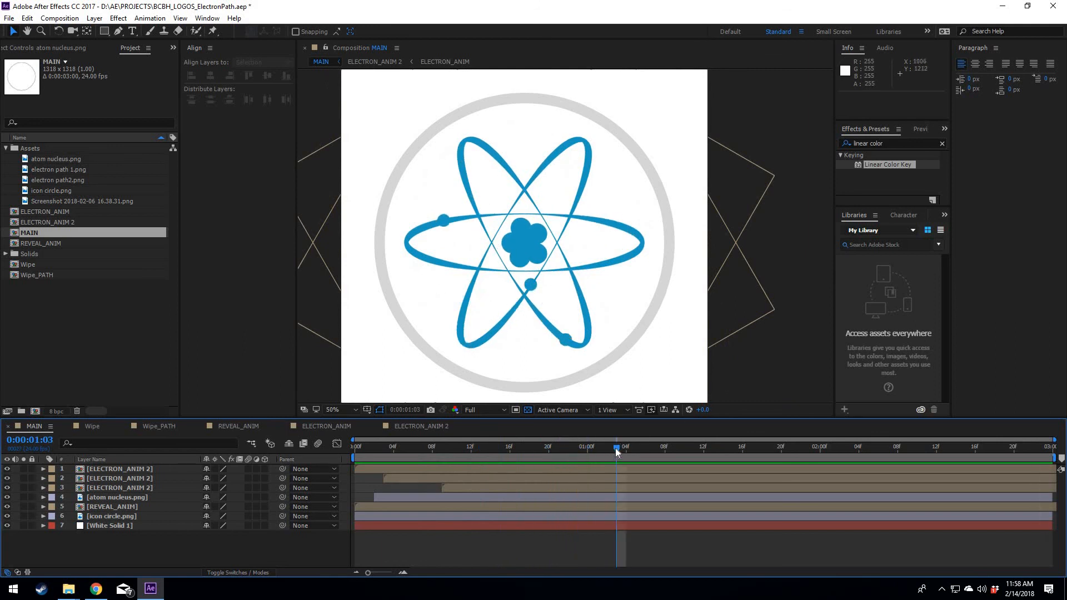
pyautogui.moveTo(577, 447)
pyautogui.mouseDown()
pyautogui.moveTo(586, 448)
pyautogui.moveTo(354, 448)
pyautogui.moveTo(618, 451)
pyautogui.moveTo(832, 439)
pyautogui.moveTo(639, 434)
pyautogui.moveTo(374, 448)
pyautogui.moveTo(798, 438)
pyautogui.mouseUp()
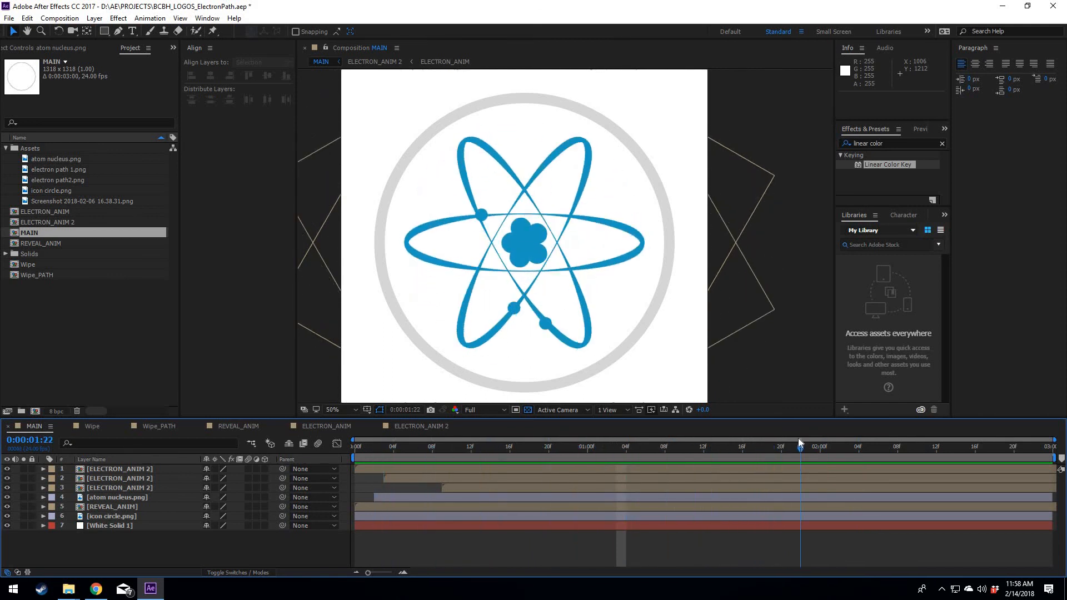
pyautogui.moveTo(482, 443)
pyautogui.mouseDown()
pyautogui.moveTo(368, 450)
pyautogui.moveTo(560, 435)
pyautogui.moveTo(607, 448)
pyautogui.moveTo(723, 448)
pyautogui.mouseUp()
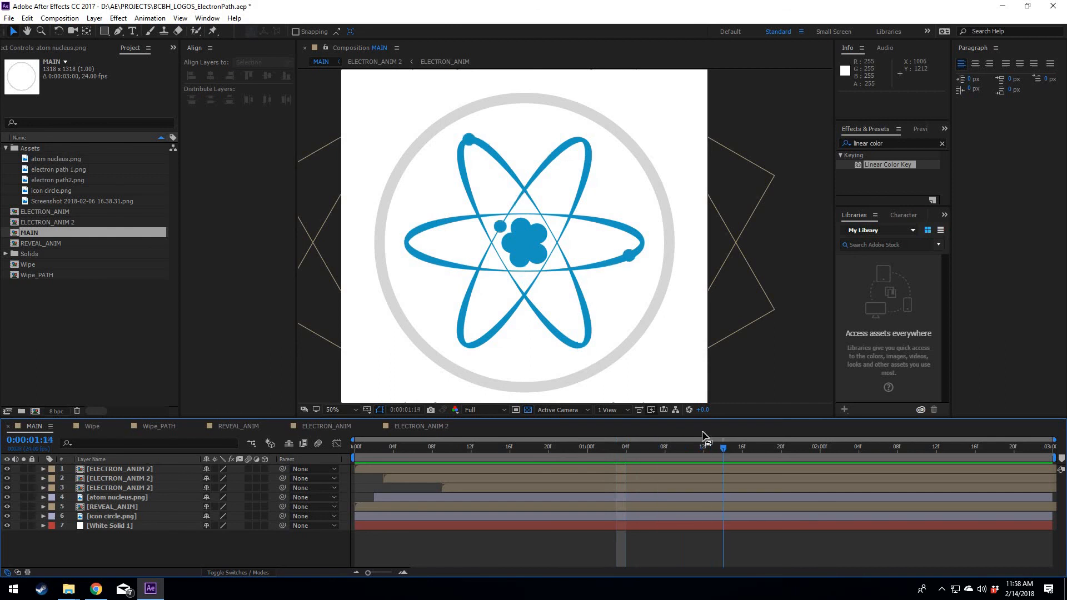
pyautogui.press('space')
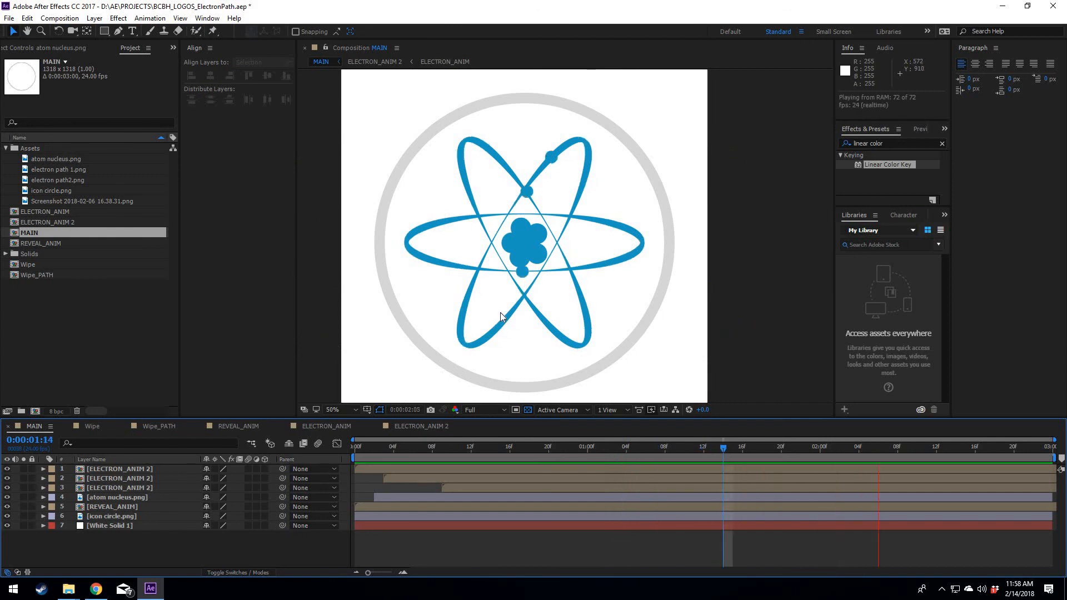